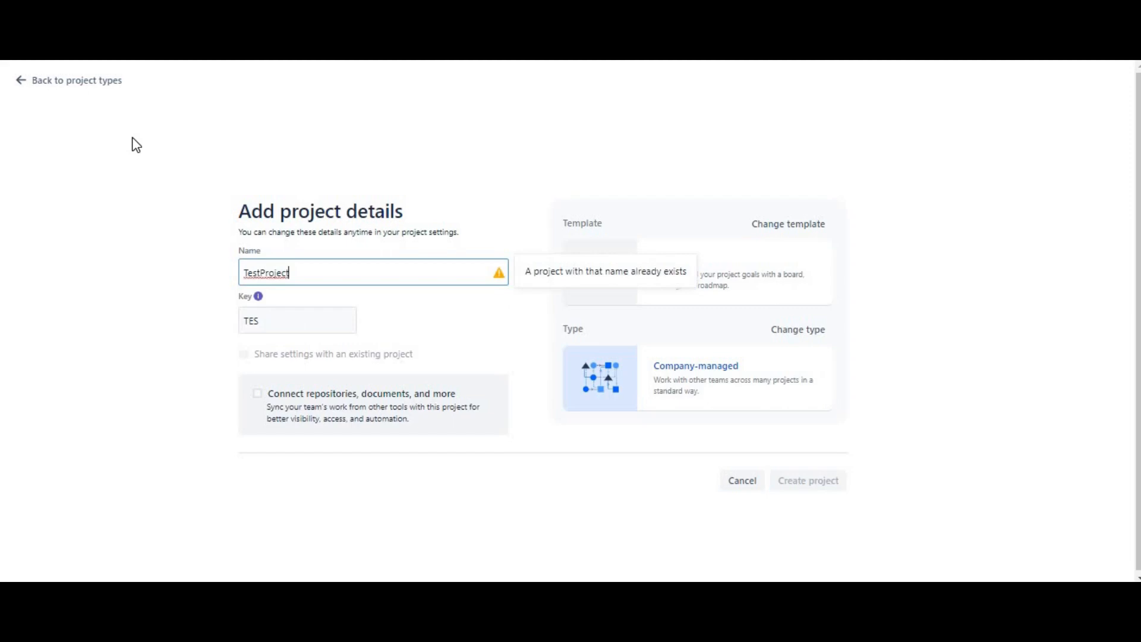
Name the Scrum company-managed project TestProjectSample, create it and dismiss the trial banner on its board
type("Sample")
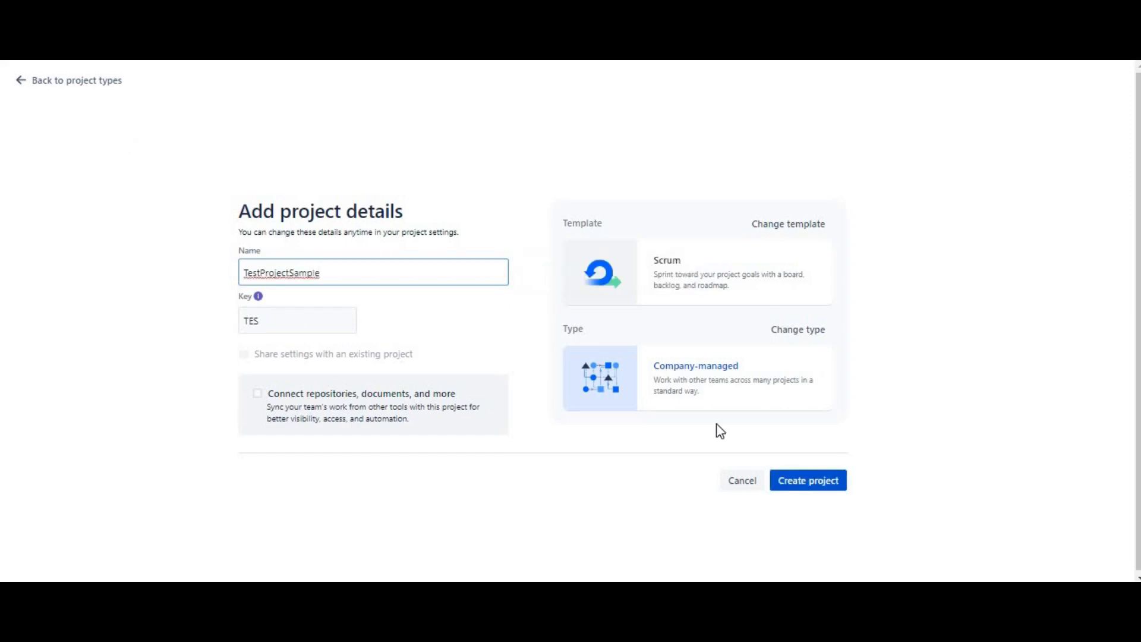
left_click(800, 481)
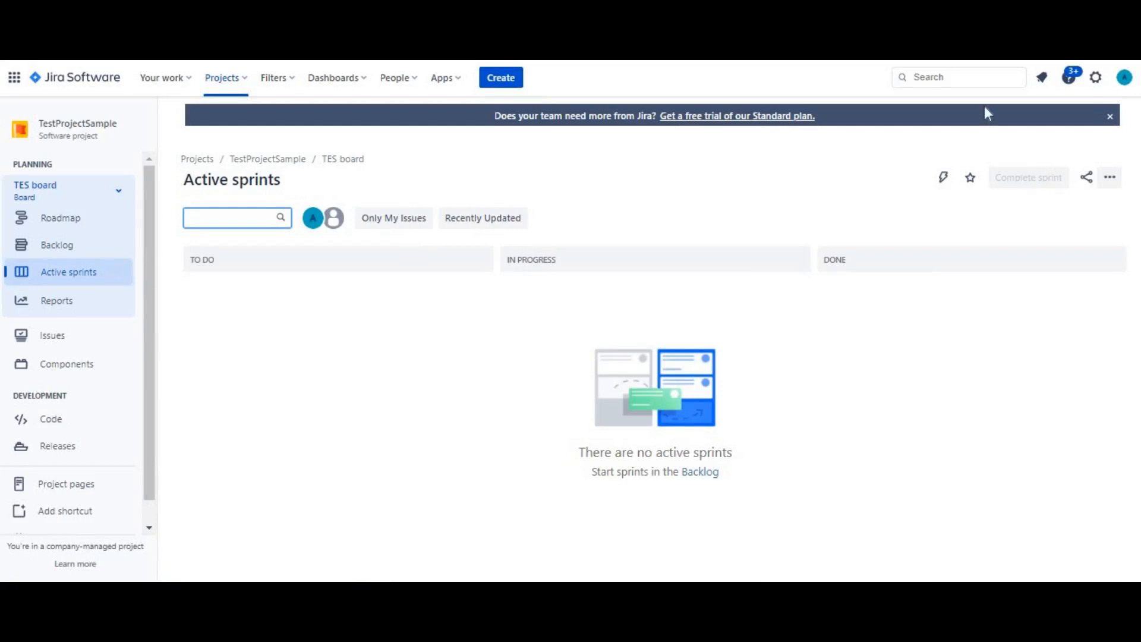
left_click(1110, 117)
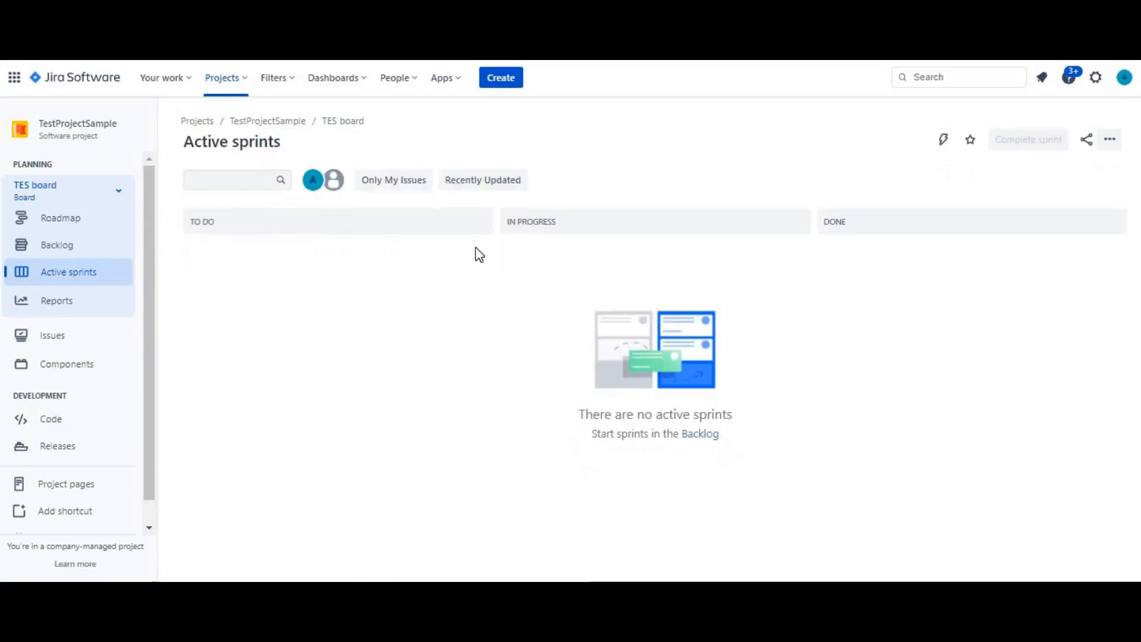
View the issue list of TestProjectSample and return to the project navigation
left_click(35, 334)
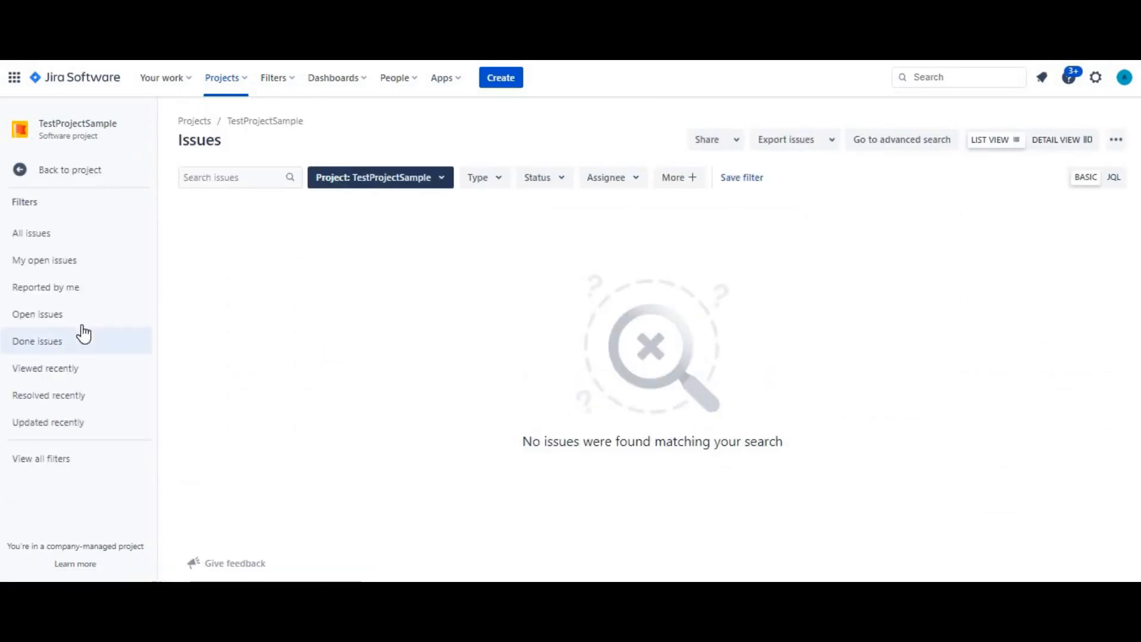
left_click(39, 177)
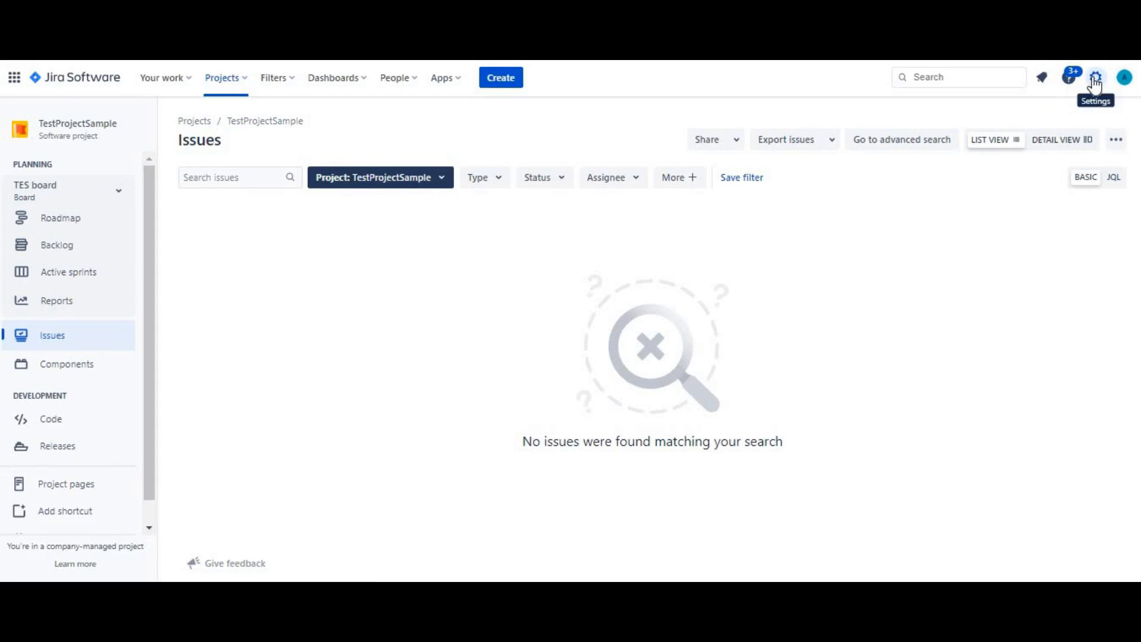
Open the Jira issue administration and go to the issue type schemes
left_click(1095, 85)
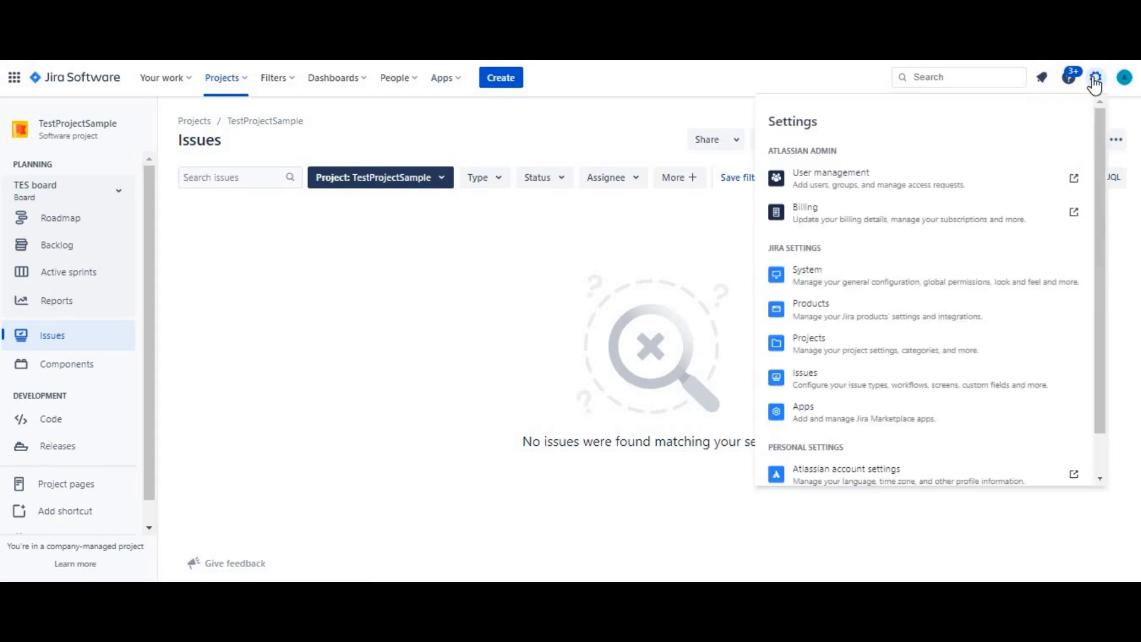
left_click(858, 385)
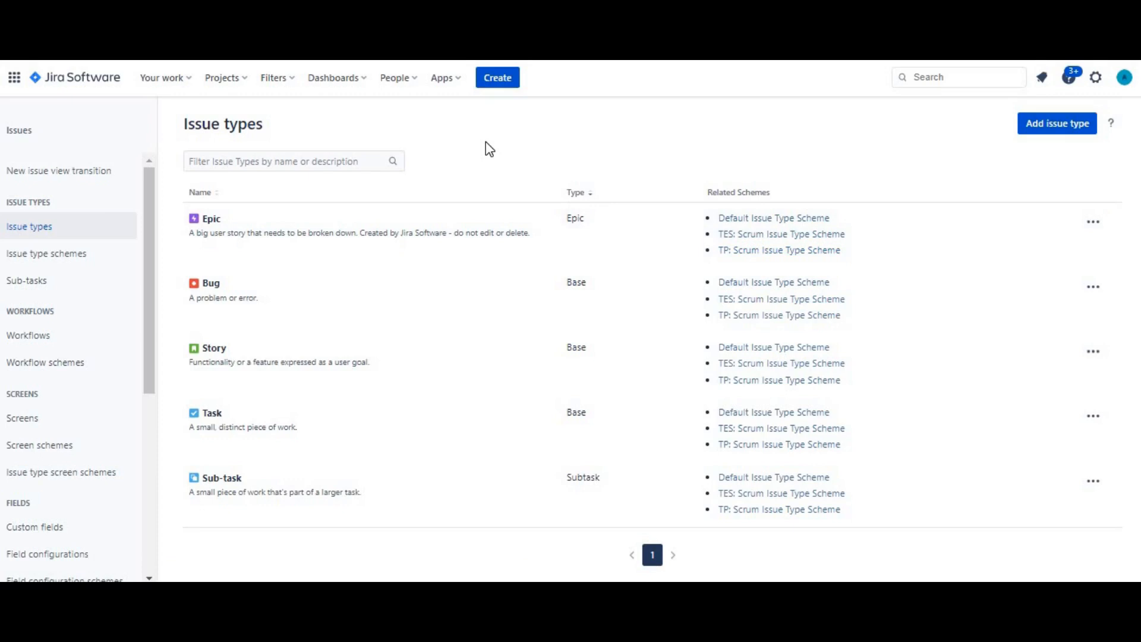
left_click(47, 256)
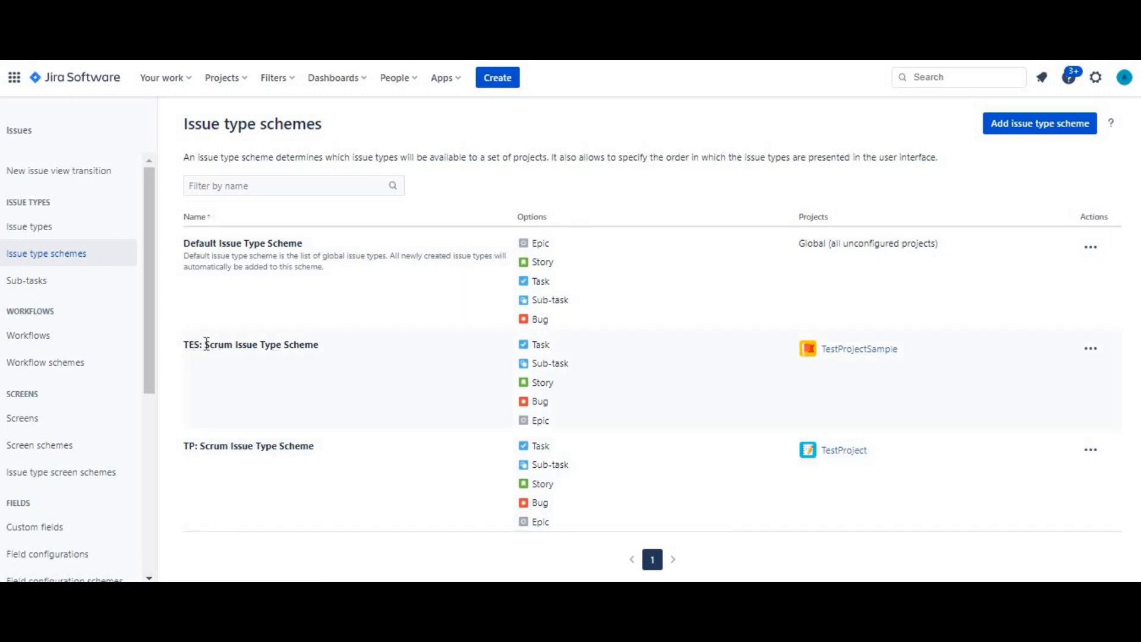
Start a new issue type scheme named "SampleTest IssueType Scheme", leaving None as the default issue type
left_click(1064, 126)
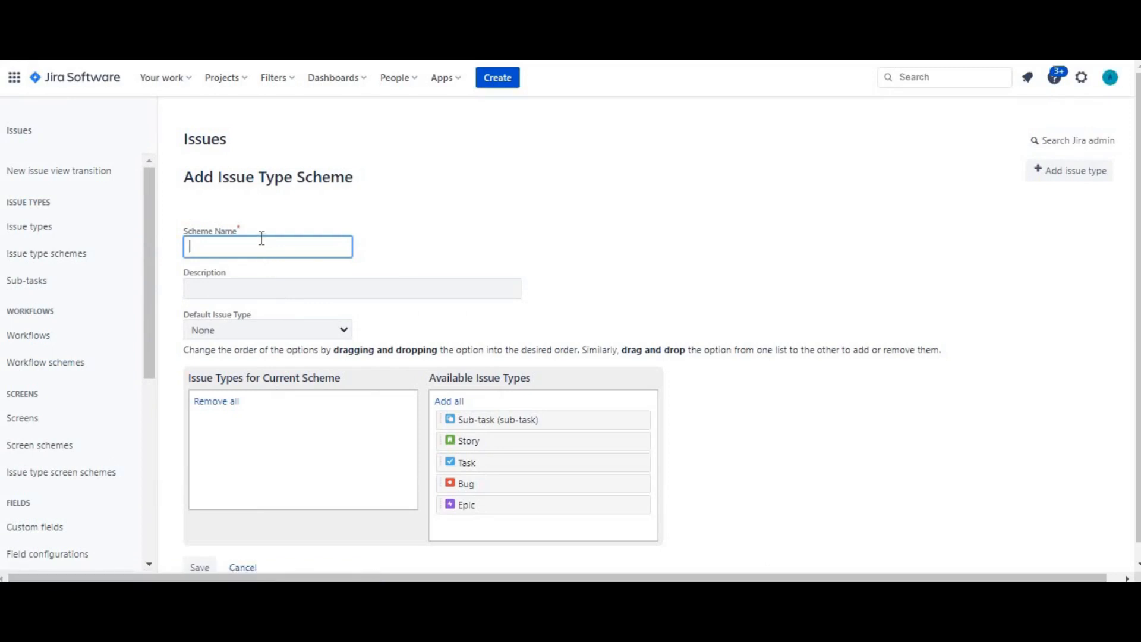
type("SampleTest")
scroll(1139, 328, "down", 1)
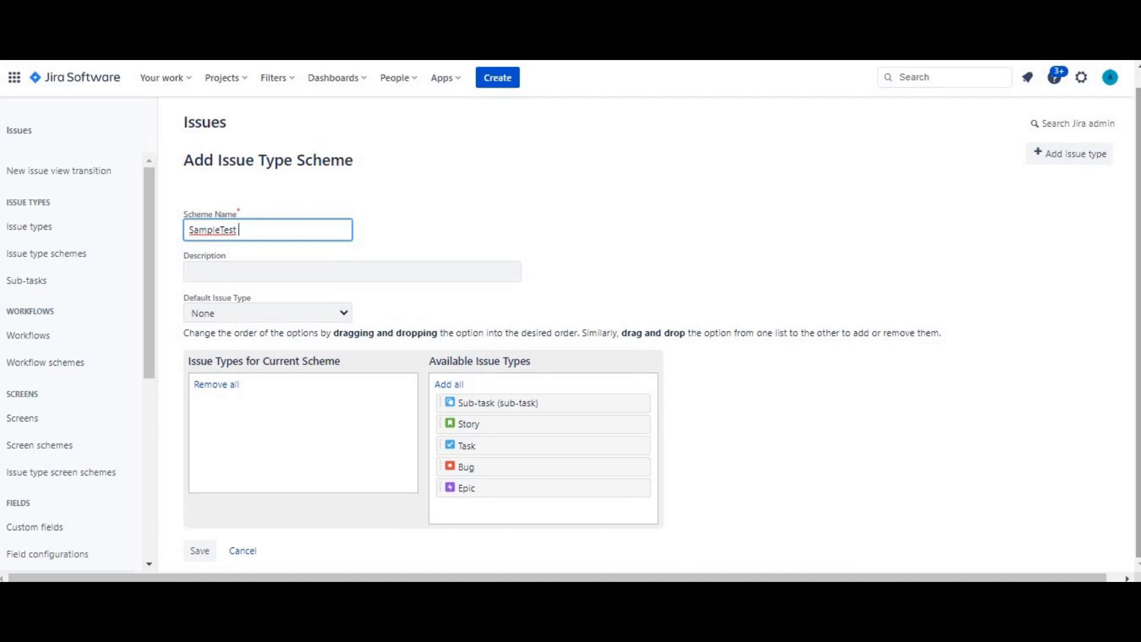
type("IssueType Scheme")
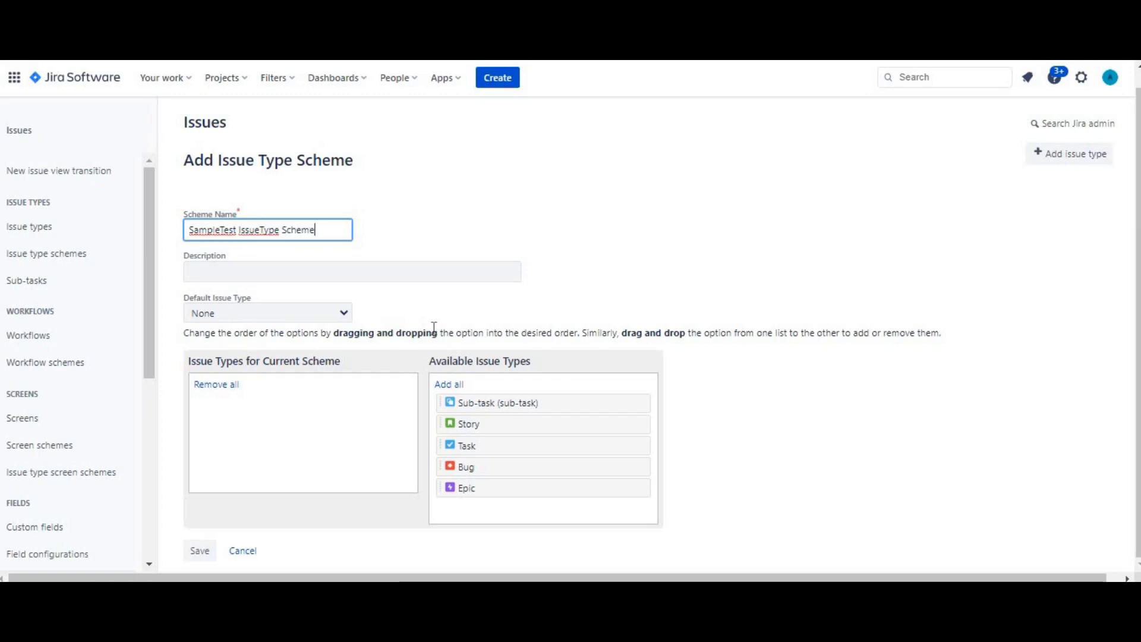
left_click(266, 312)
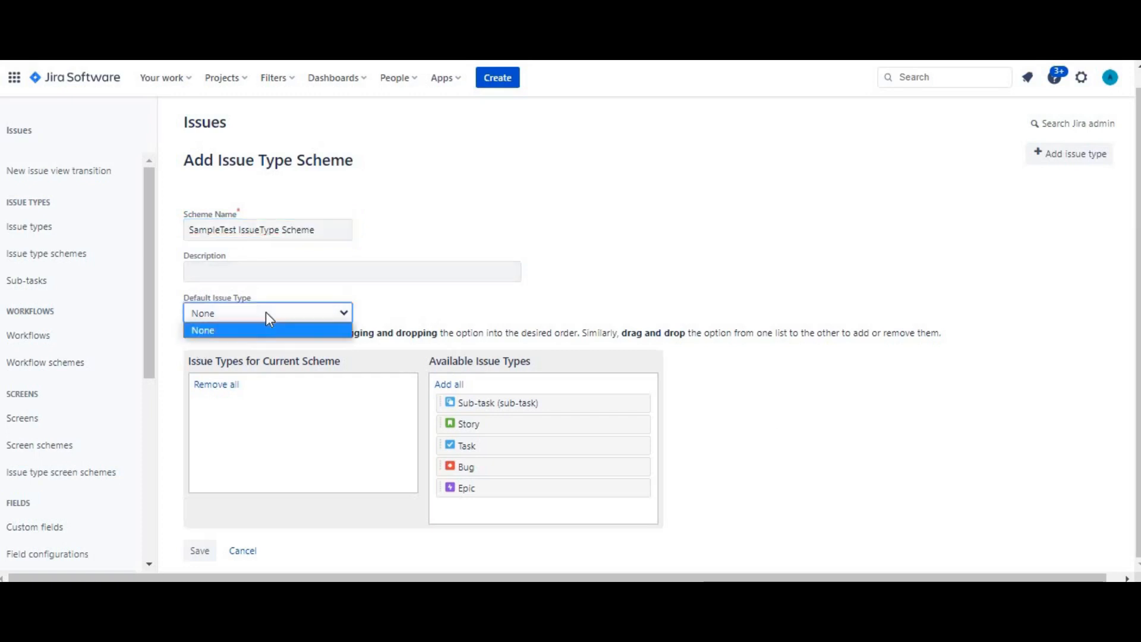
left_click(266, 312)
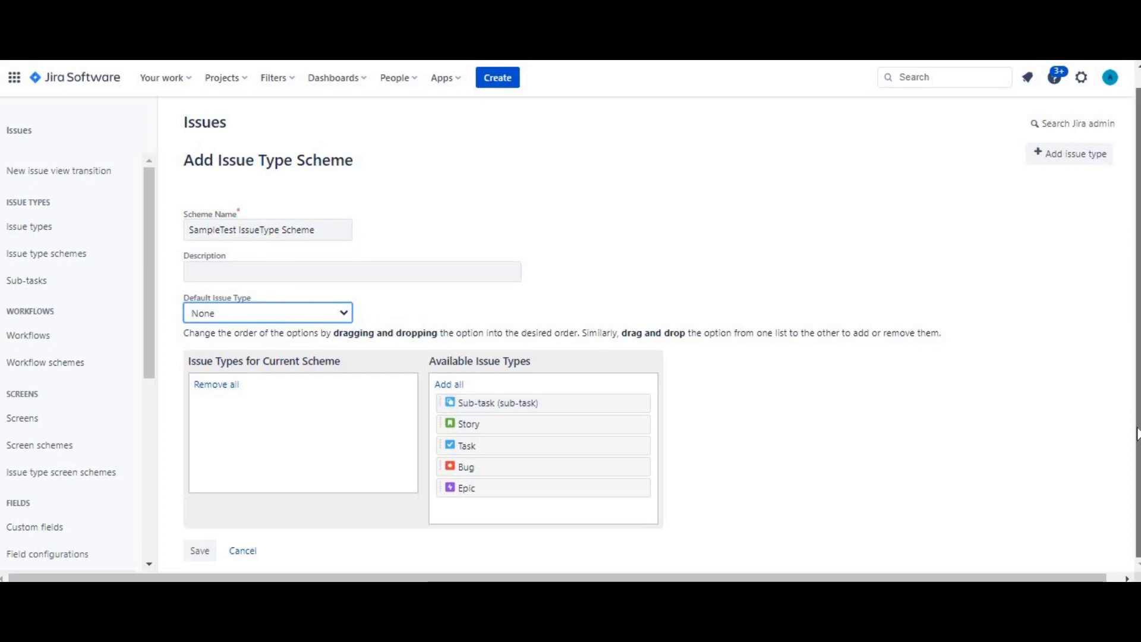
Add all available issue types to the SampleTest IssueType Scheme and save it
left_click(198, 548)
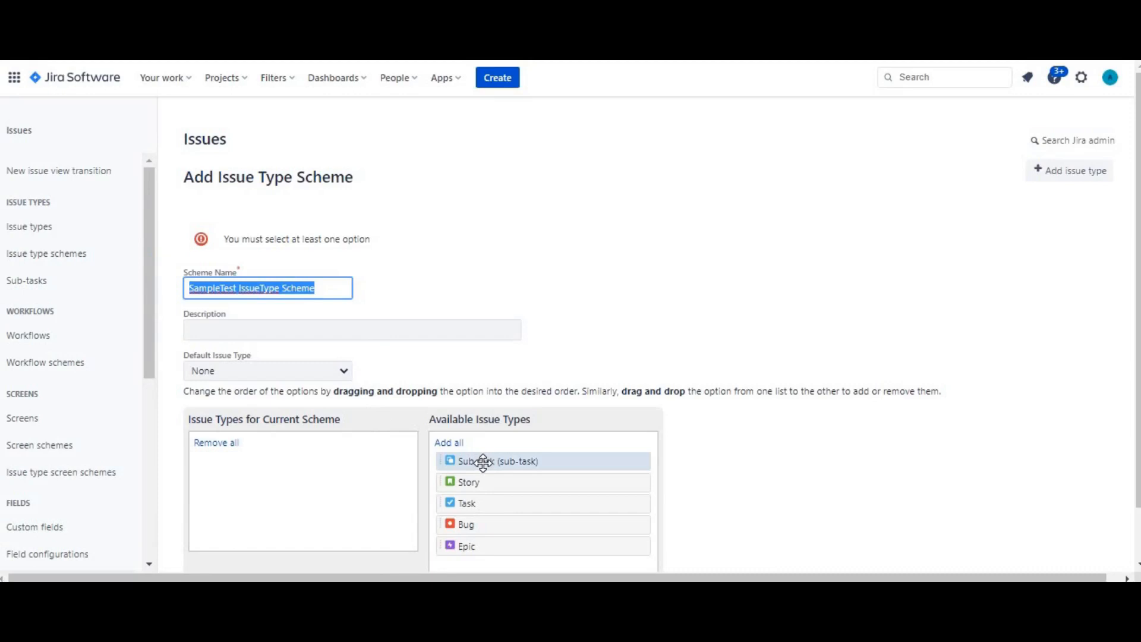
left_click(449, 443)
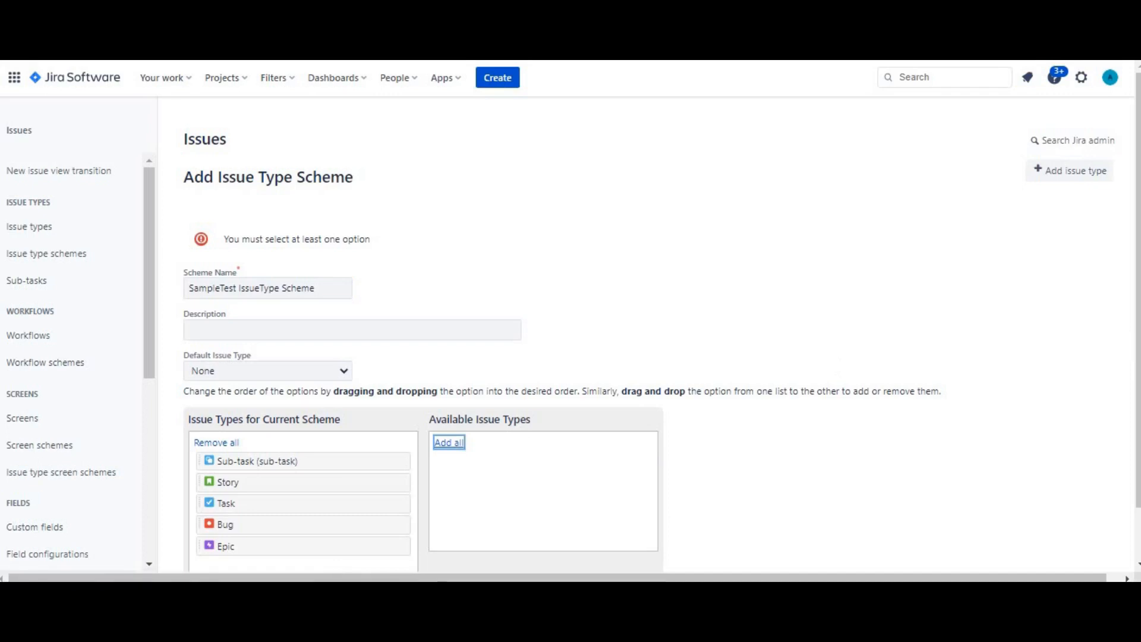
left_click(1139, 413)
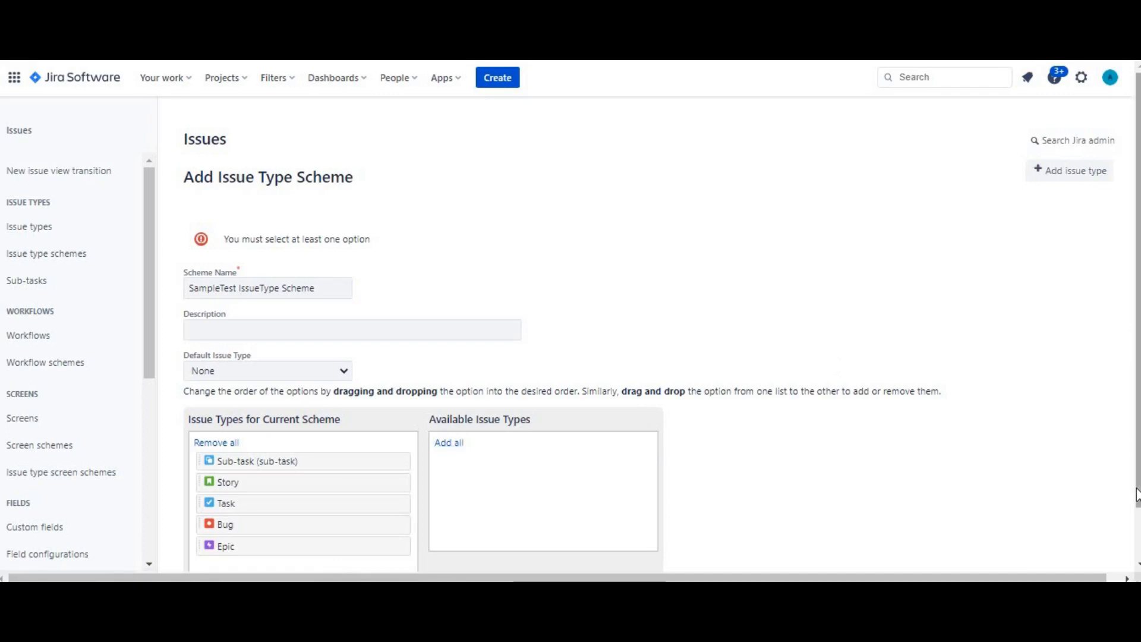
scroll(1134, 575, "down", 1)
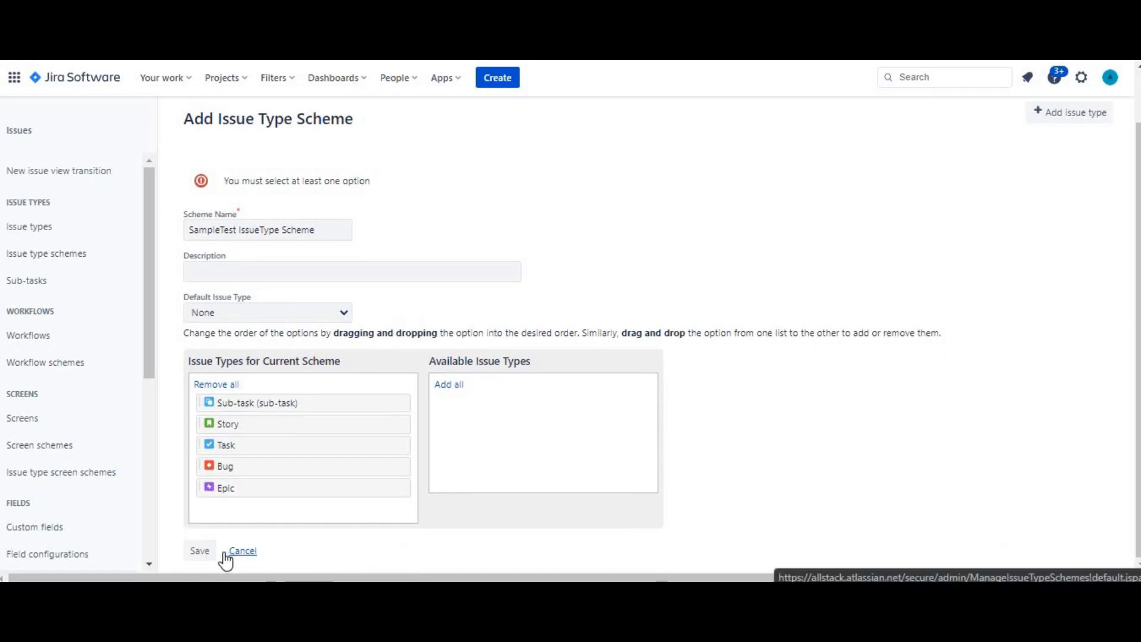
left_click(200, 552)
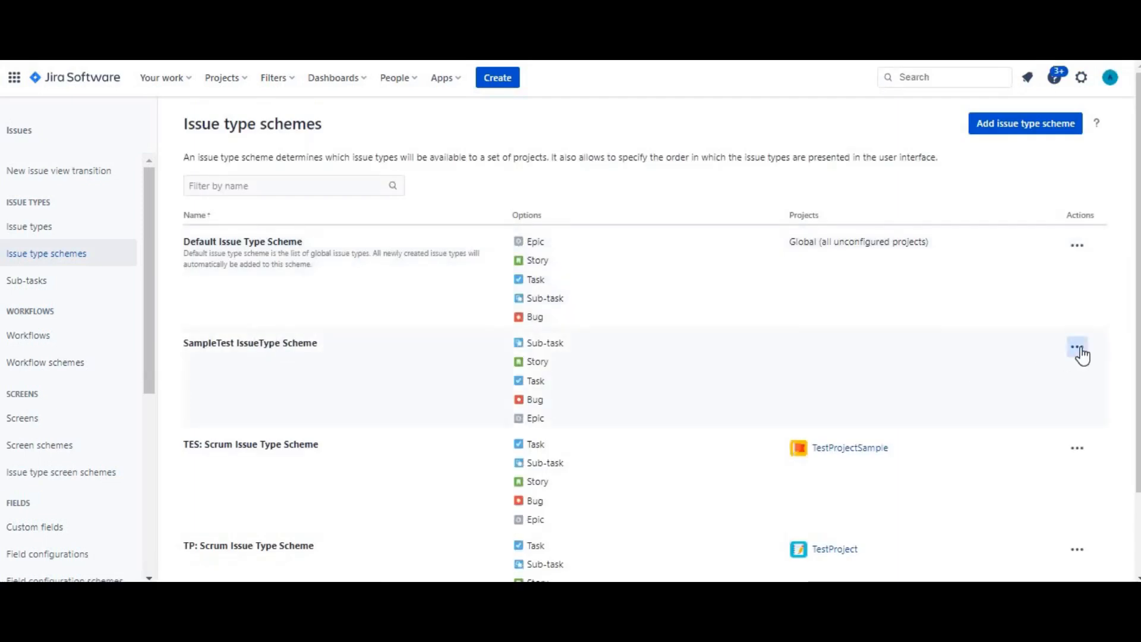
Open the project association for SampleTest IssueType Scheme and select TestProjectSample
left_click(1078, 350)
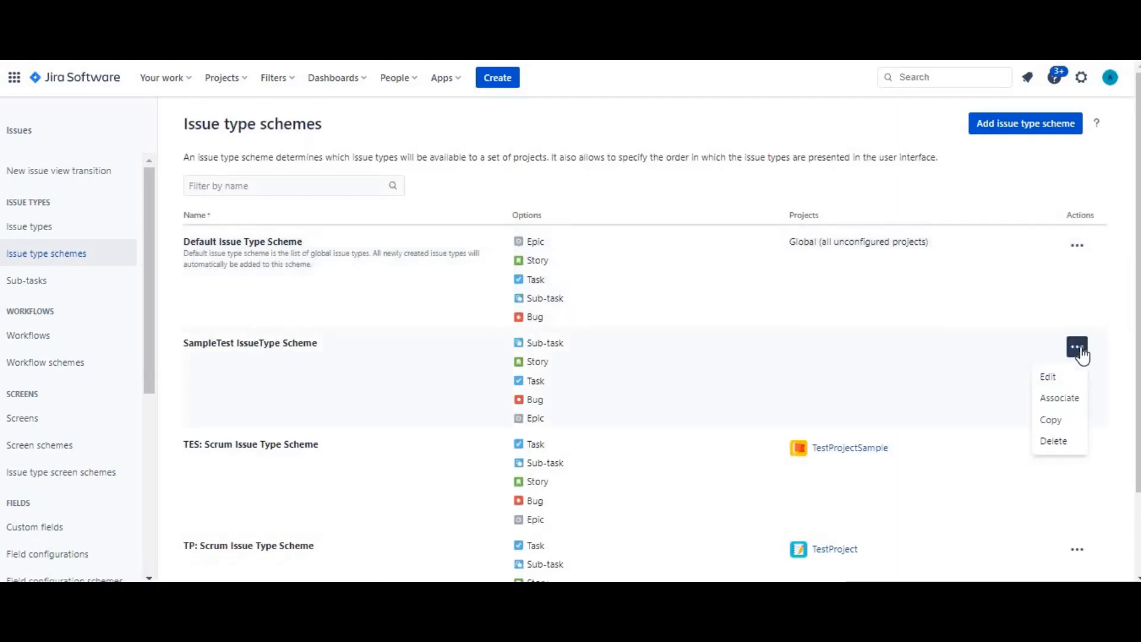
left_click(1070, 398)
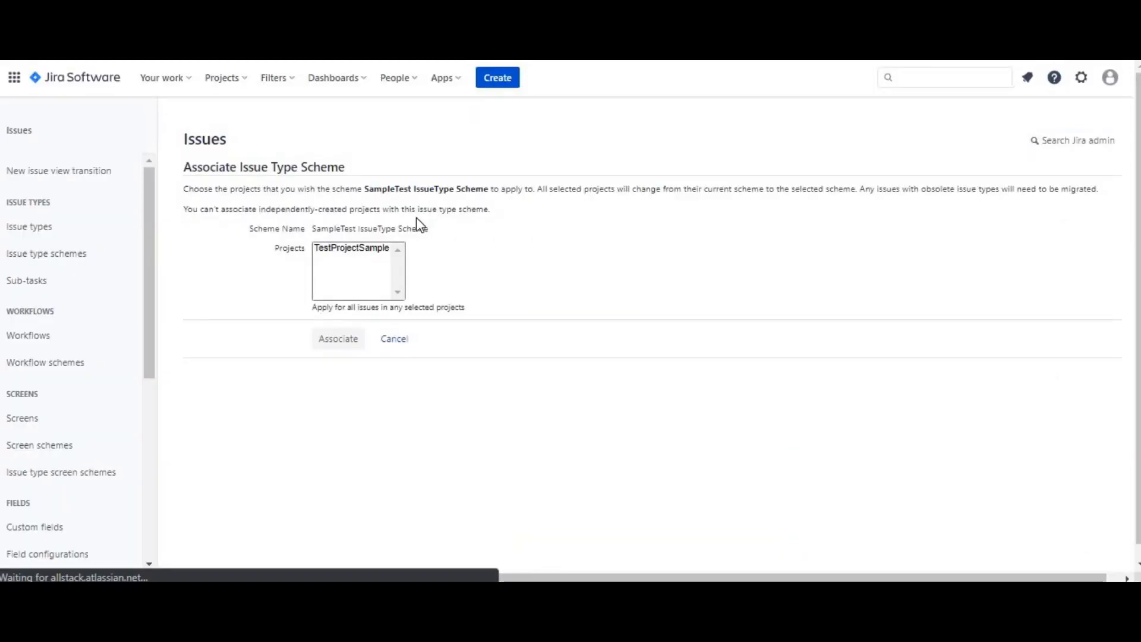
left_click(351, 249)
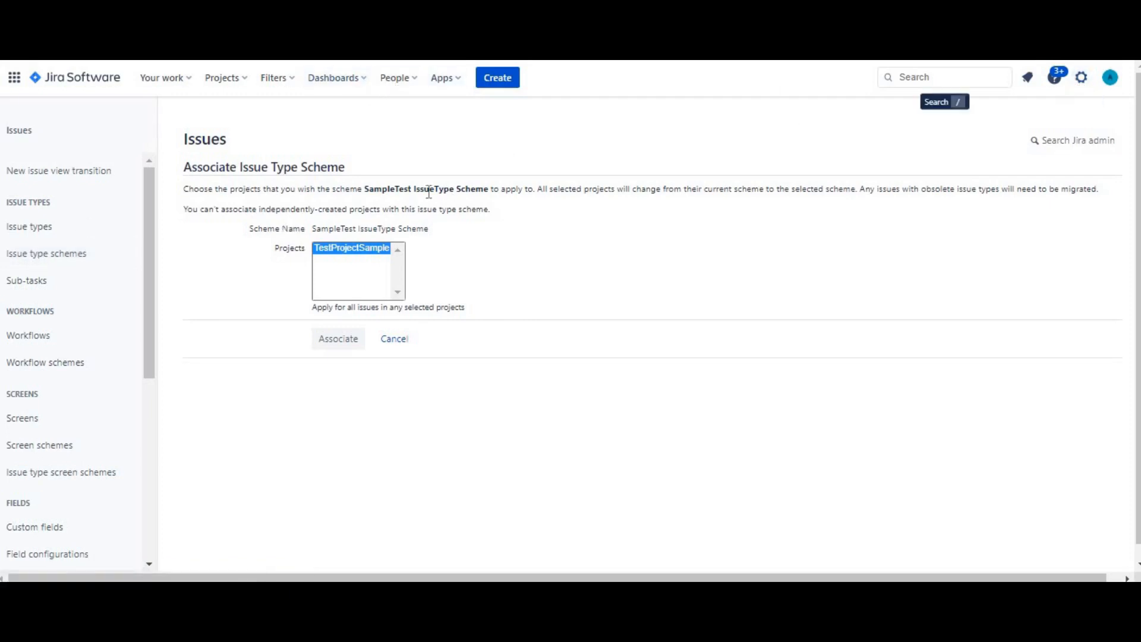
Open the project settings of TestProjectSample
left_click(235, 90)
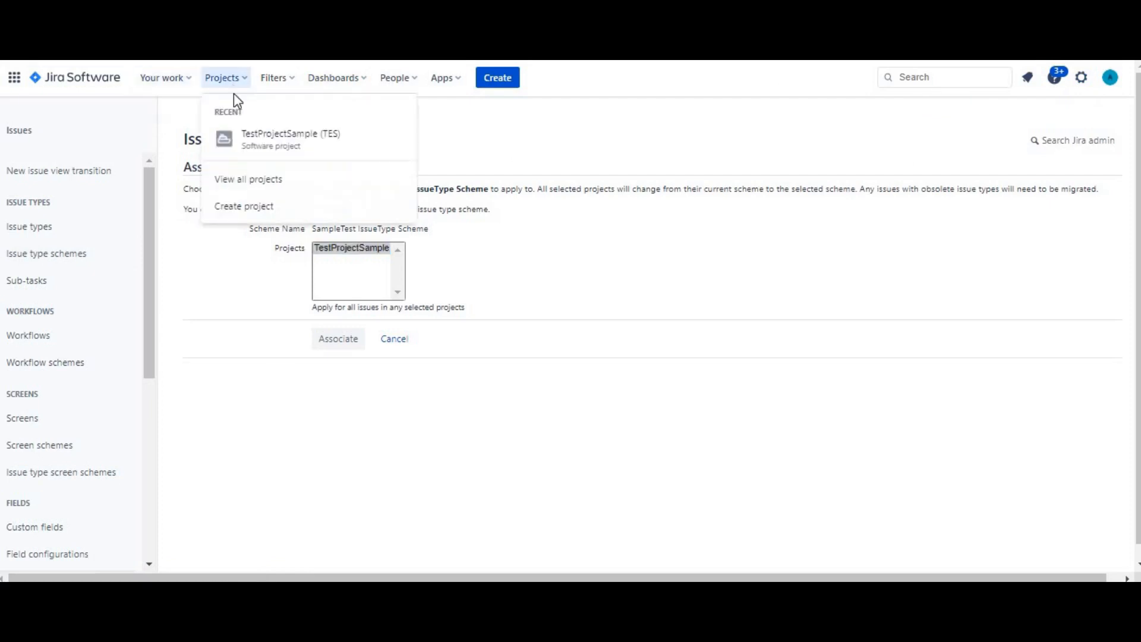
left_click(241, 139)
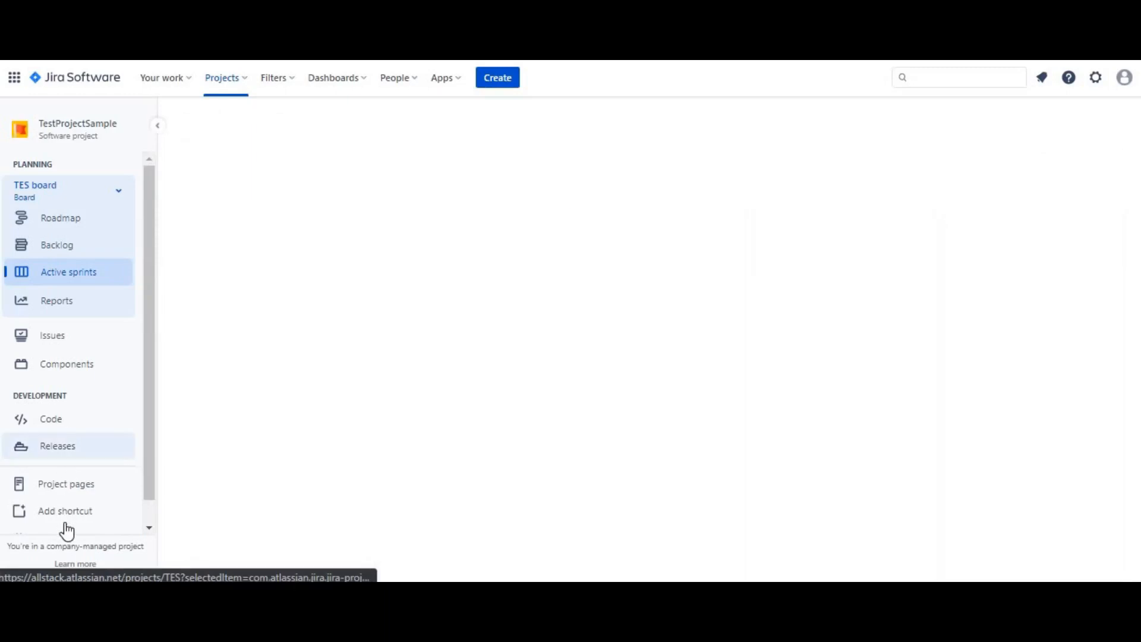
left_click_drag(145, 443, 136, 520)
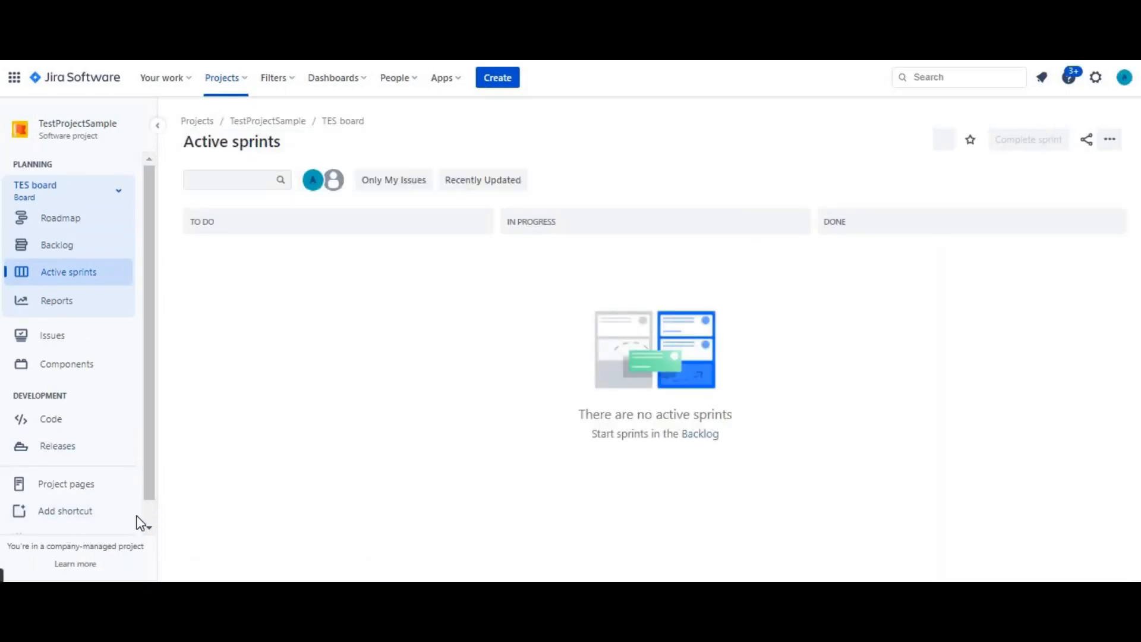
left_click(135, 513)
left_click(147, 488)
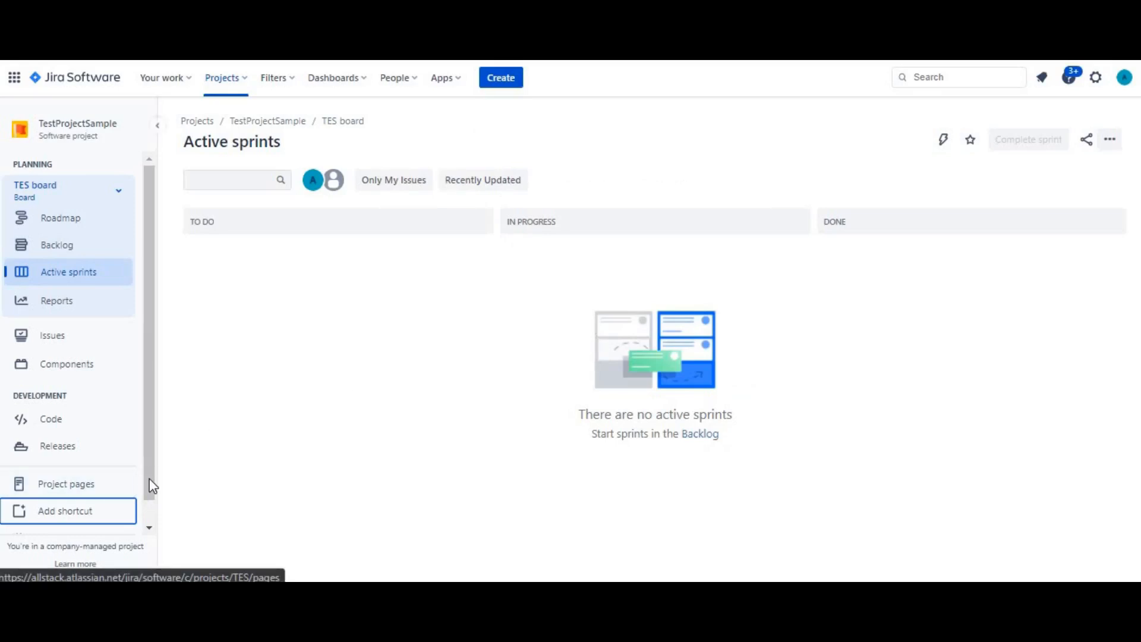
scroll(150, 518, "down", 1)
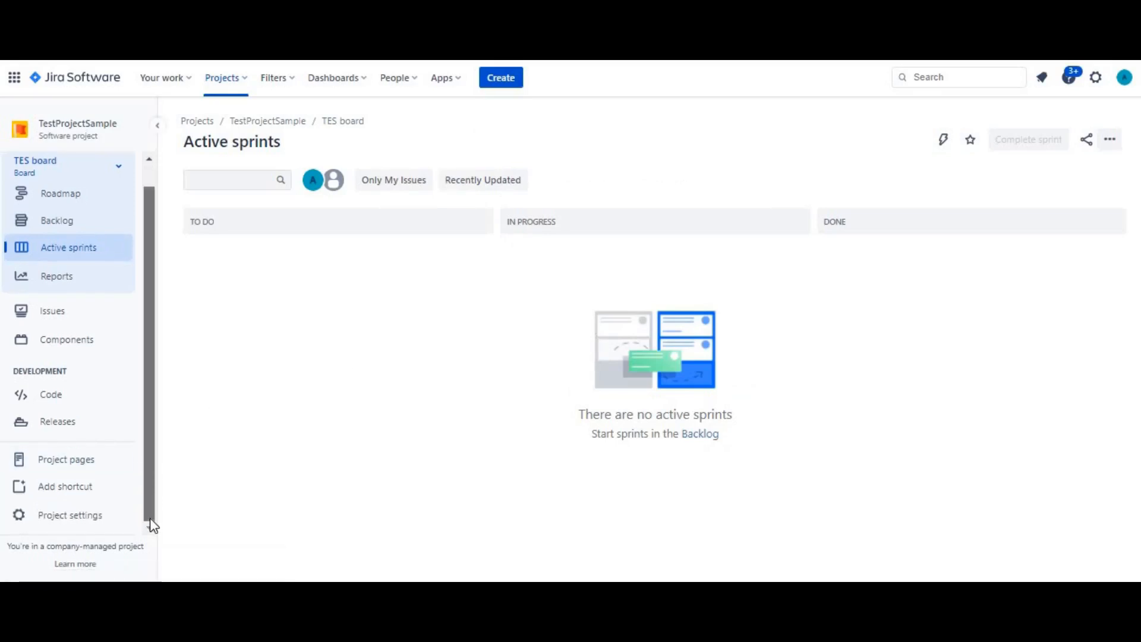
left_click(92, 519)
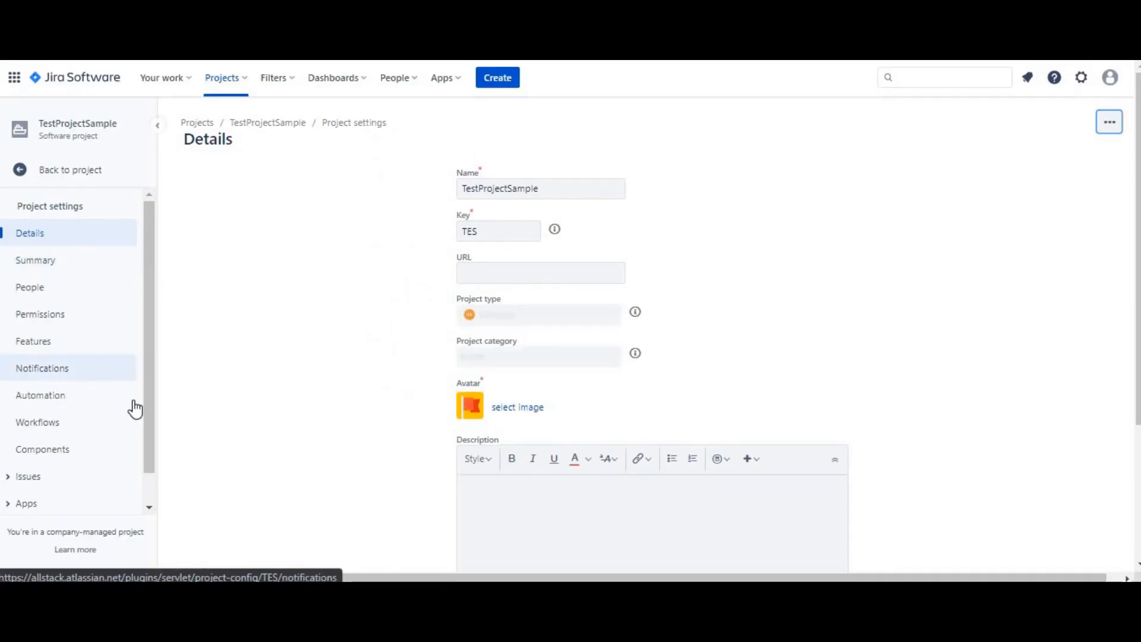
Examine the issue types and the assigned issue type scheme in TestProjectSample's project settings
left_click(8, 479)
left_click_drag(153, 355, 142, 463)
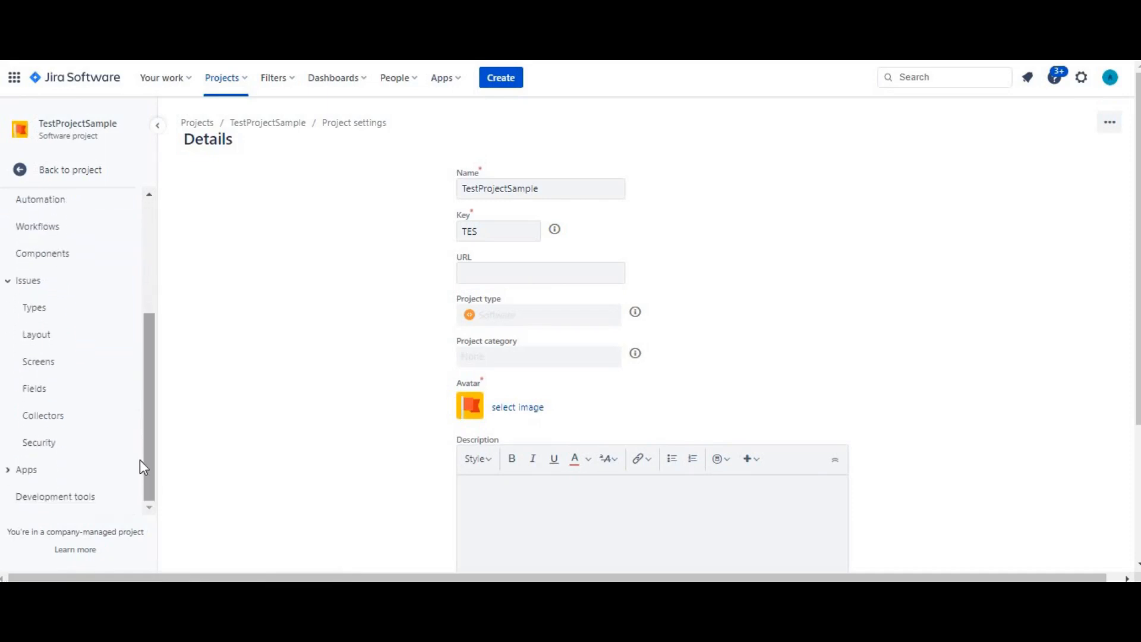
left_click(36, 290)
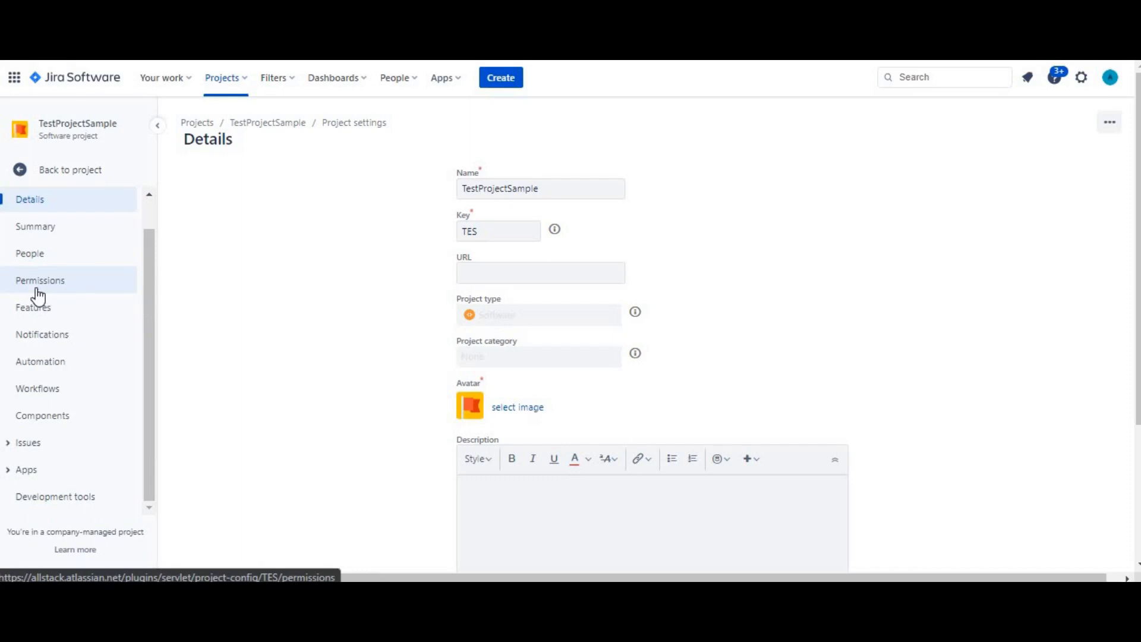
left_click(29, 445)
left_click(41, 472)
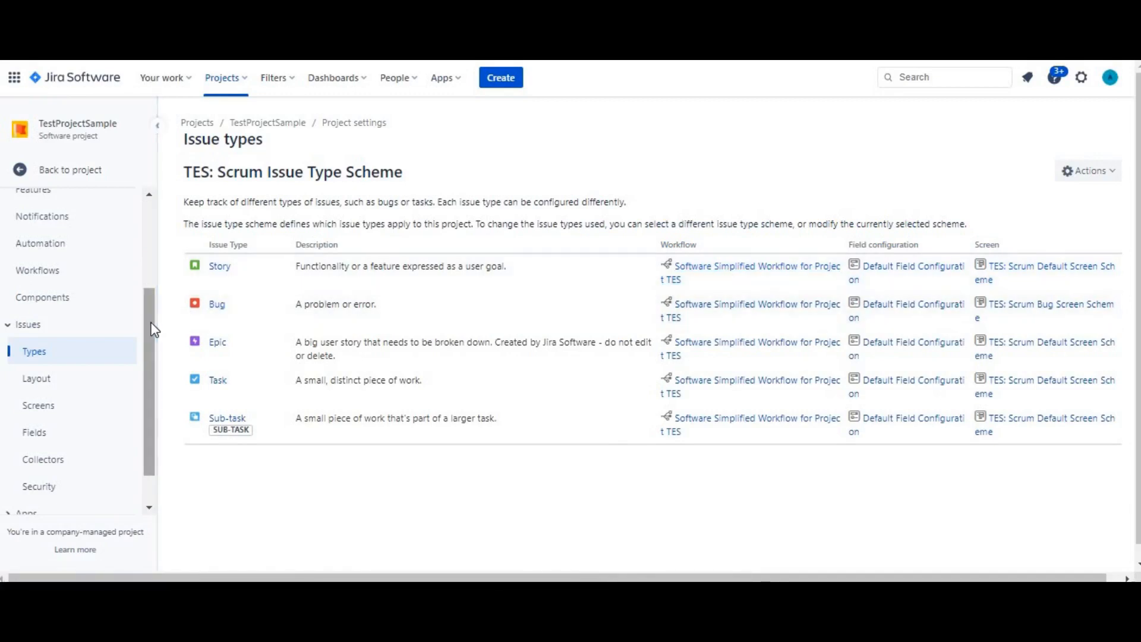
left_click_drag(153, 330, 145, 229)
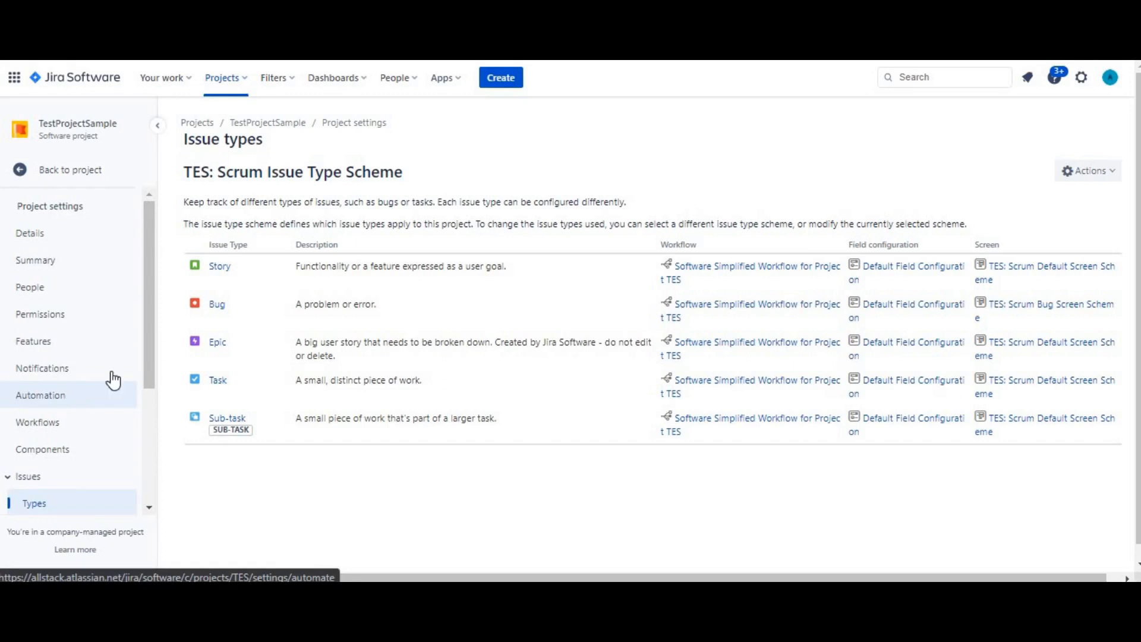
Add a standard issue type named Testing in the Jira issue administration
left_click(1087, 85)
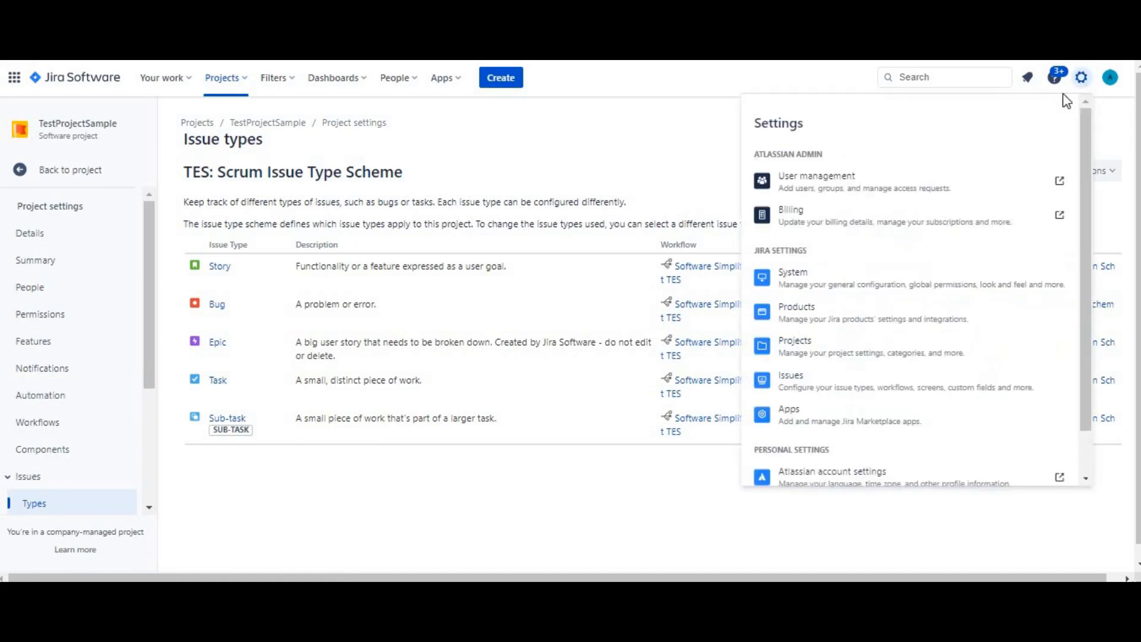
left_click(791, 380)
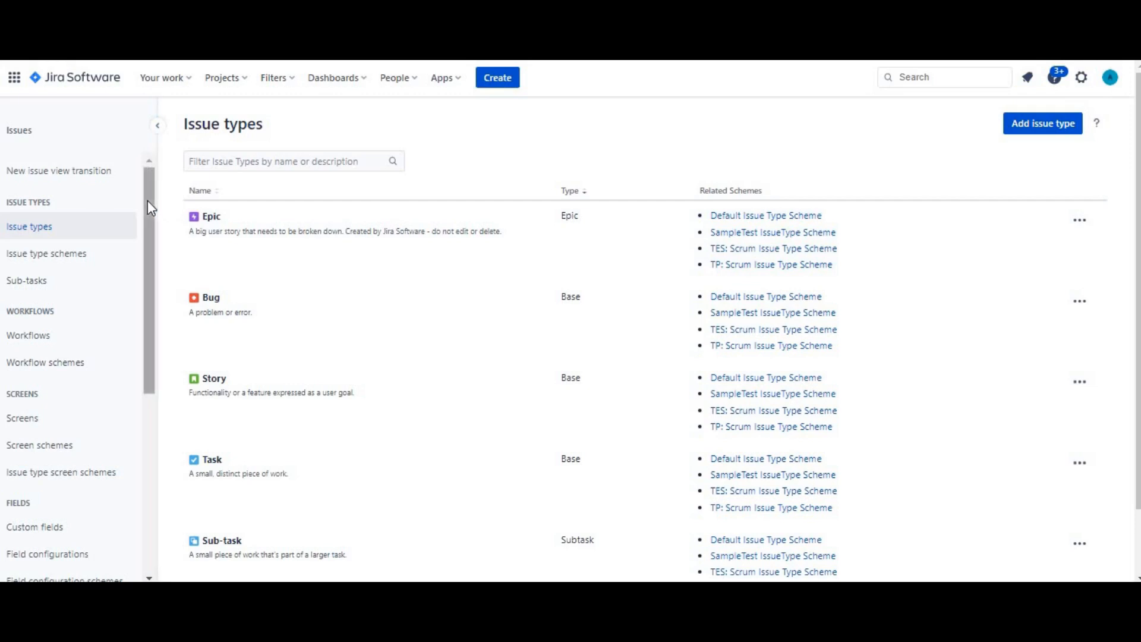
left_click(1040, 127)
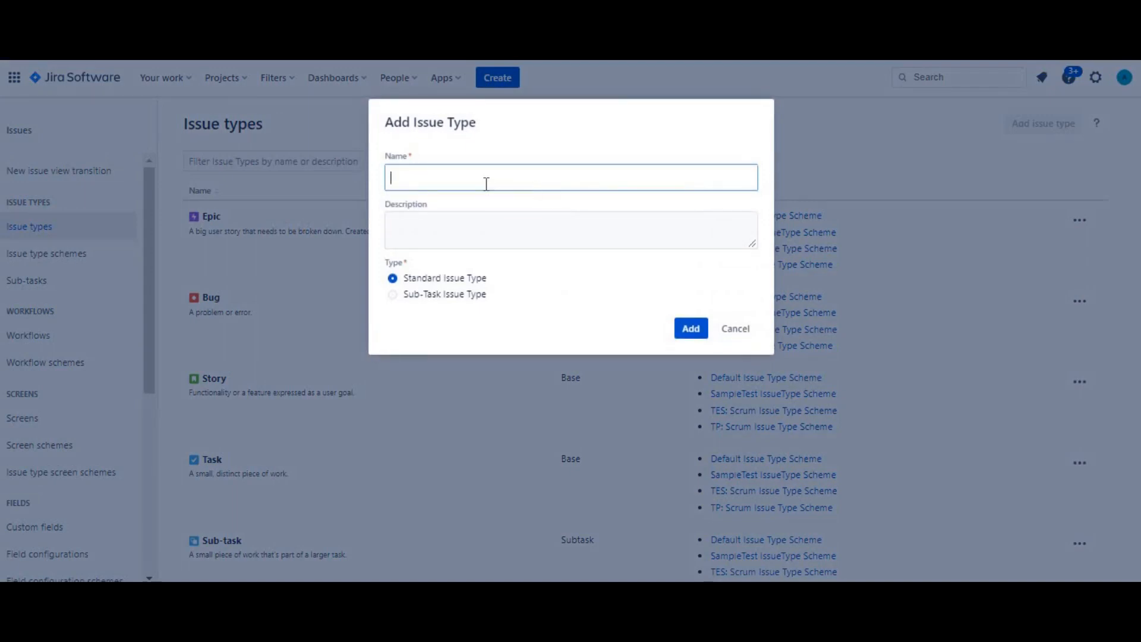
type("Testing")
left_click(689, 329)
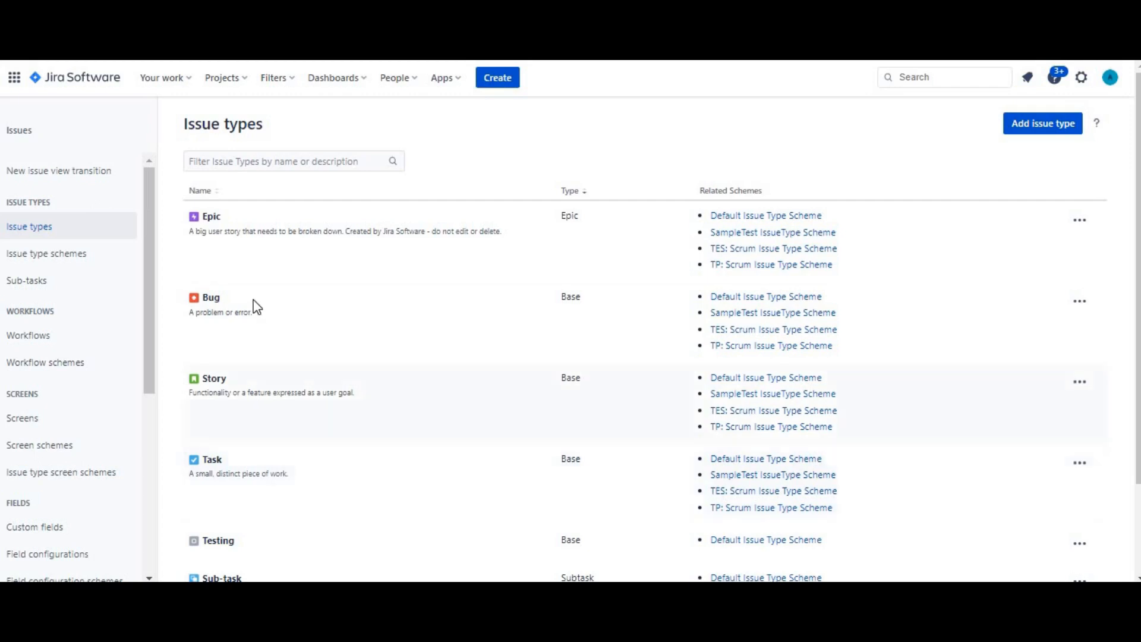
Add the Testing issue type to the TES: Scrum Issue Type Scheme and save the scheme
left_click(56, 260)
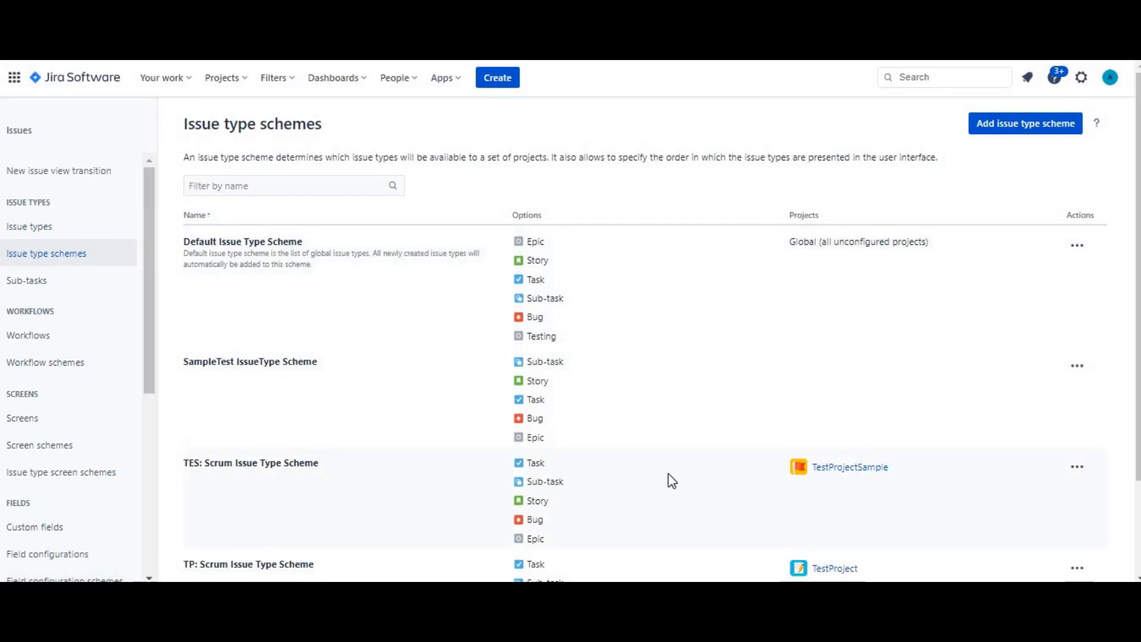
left_click(1076, 468)
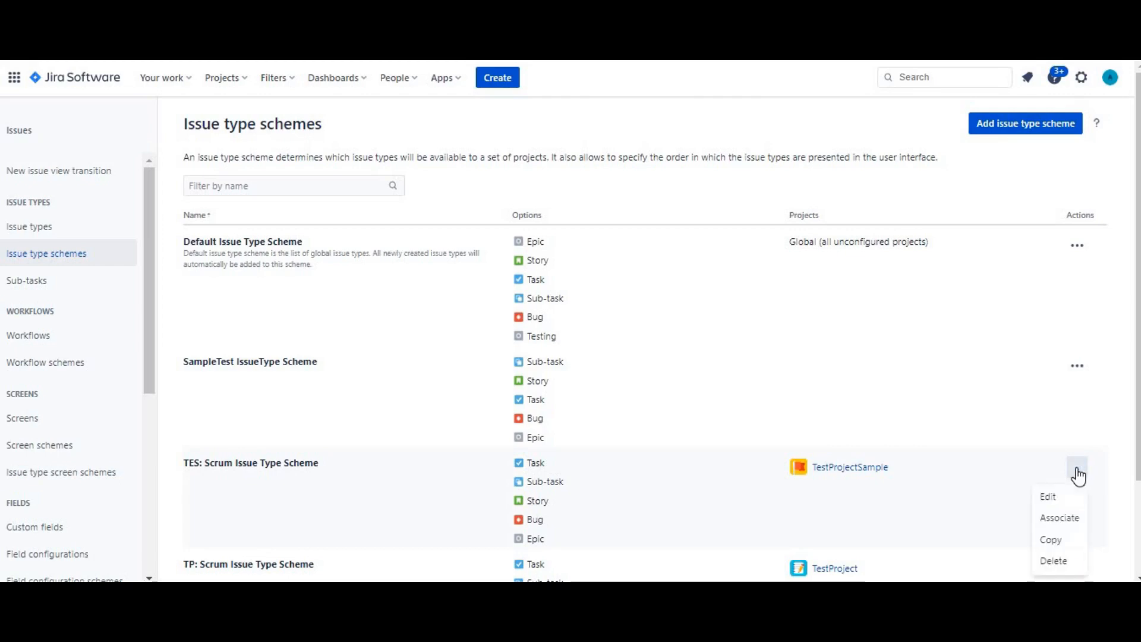
left_click(1061, 501)
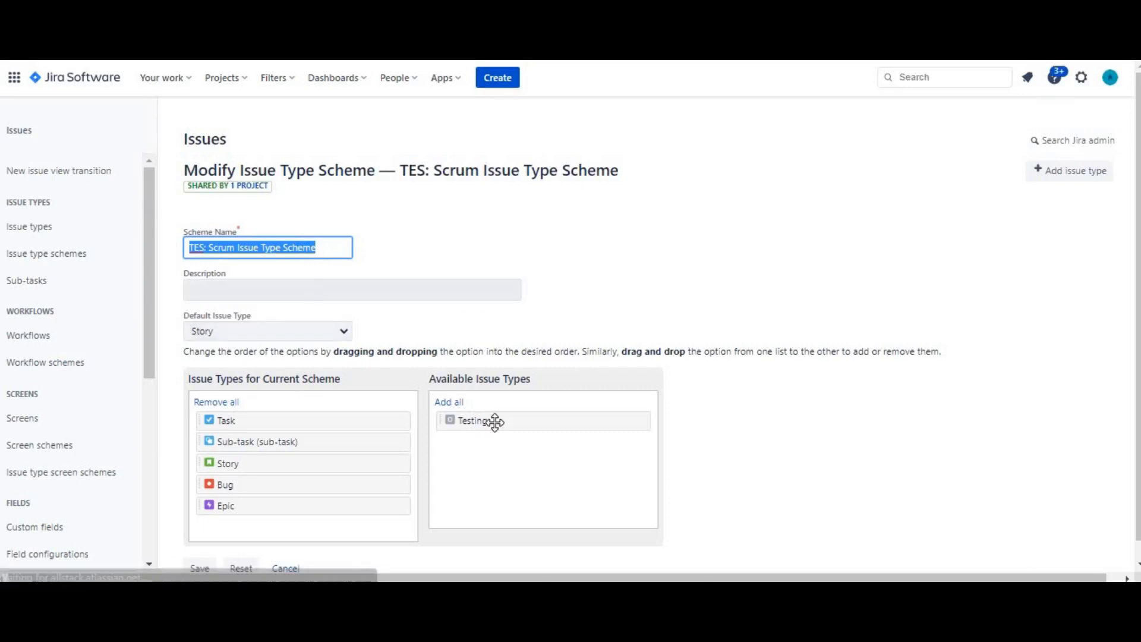
left_click_drag(492, 423, 267, 534)
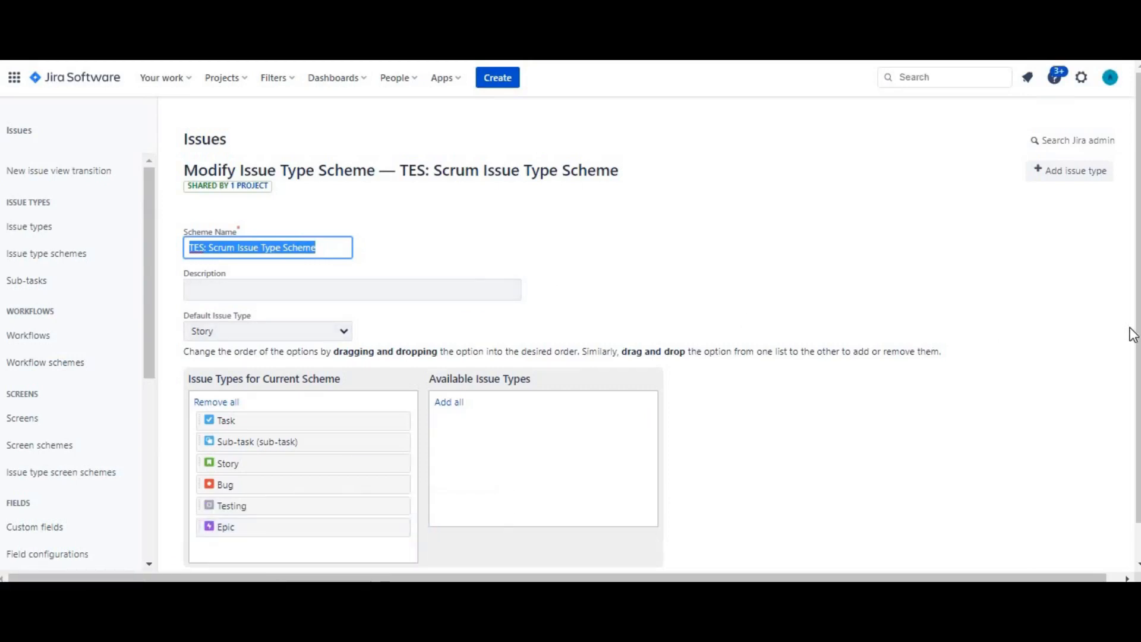
scroll(1136, 337, "down", 1)
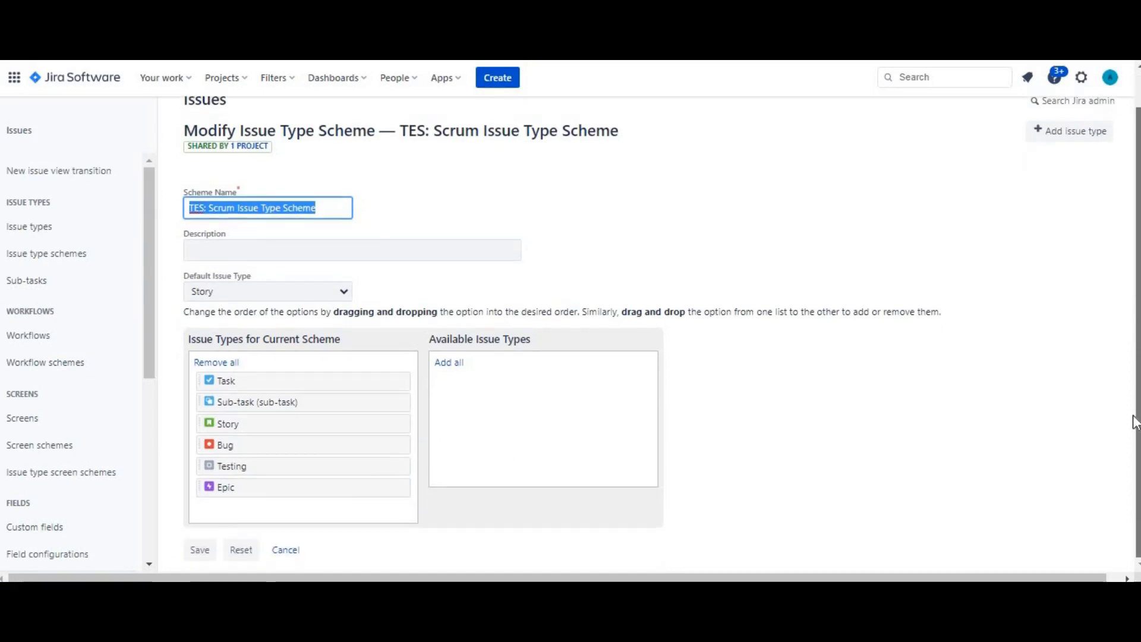
left_click(198, 551)
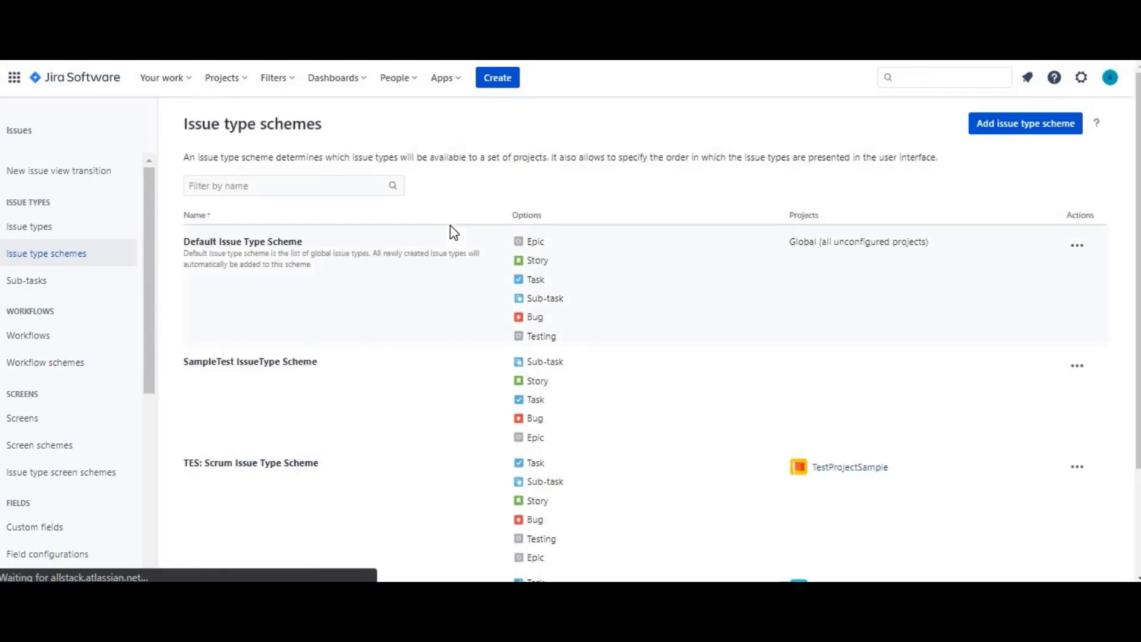
Open the issue list of TestProjectSample and look through the issue types available for filtering
left_click(1081, 80)
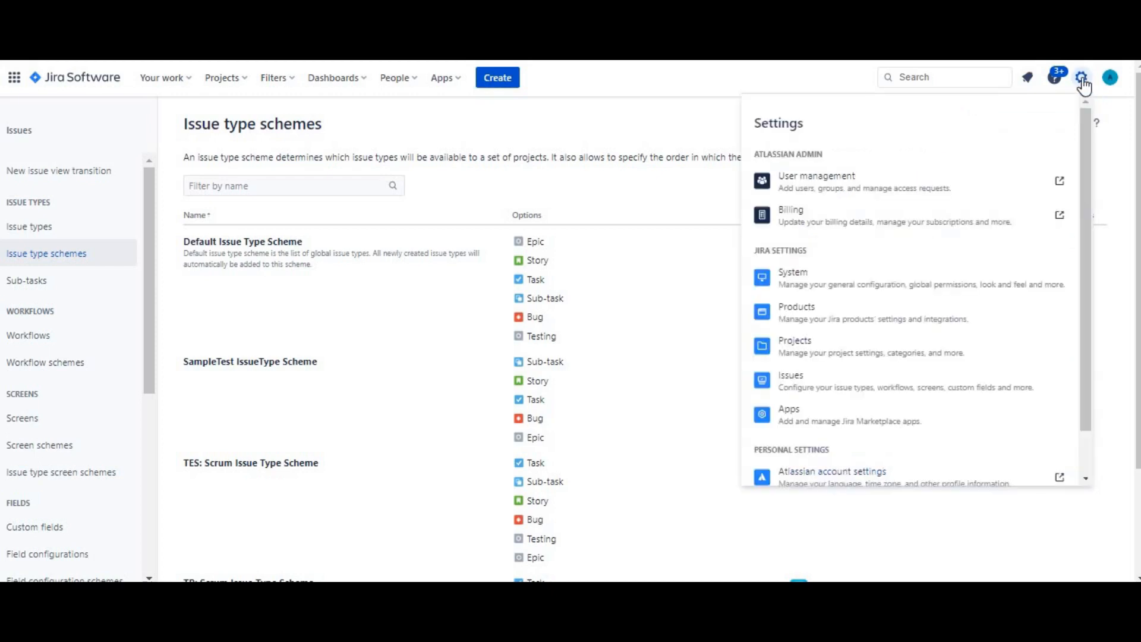
left_click(223, 81)
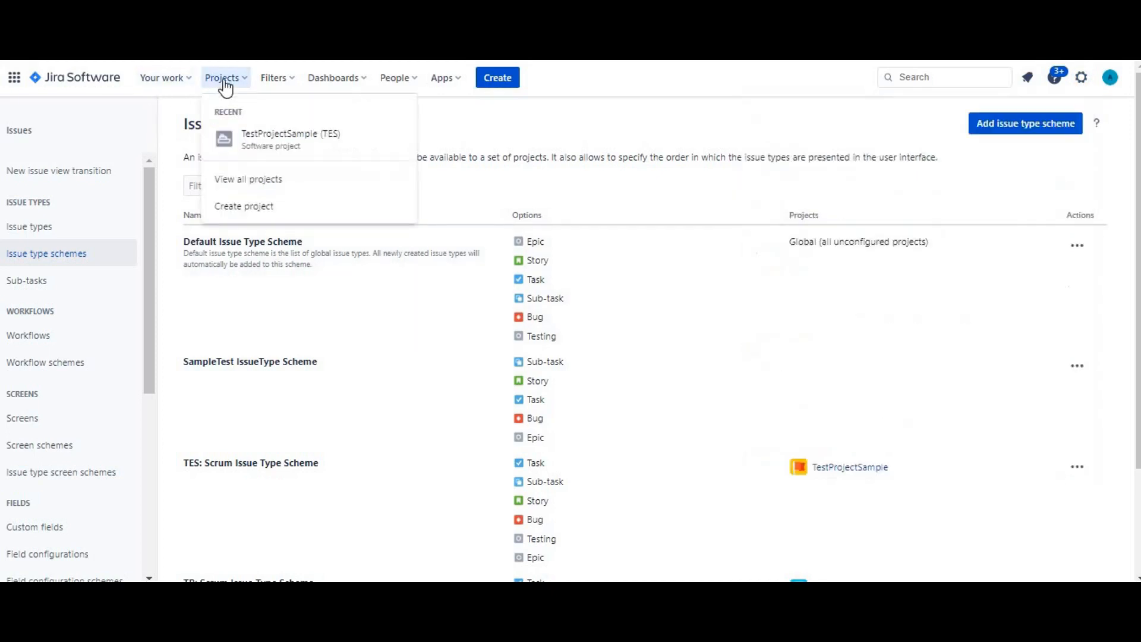
left_click(256, 142)
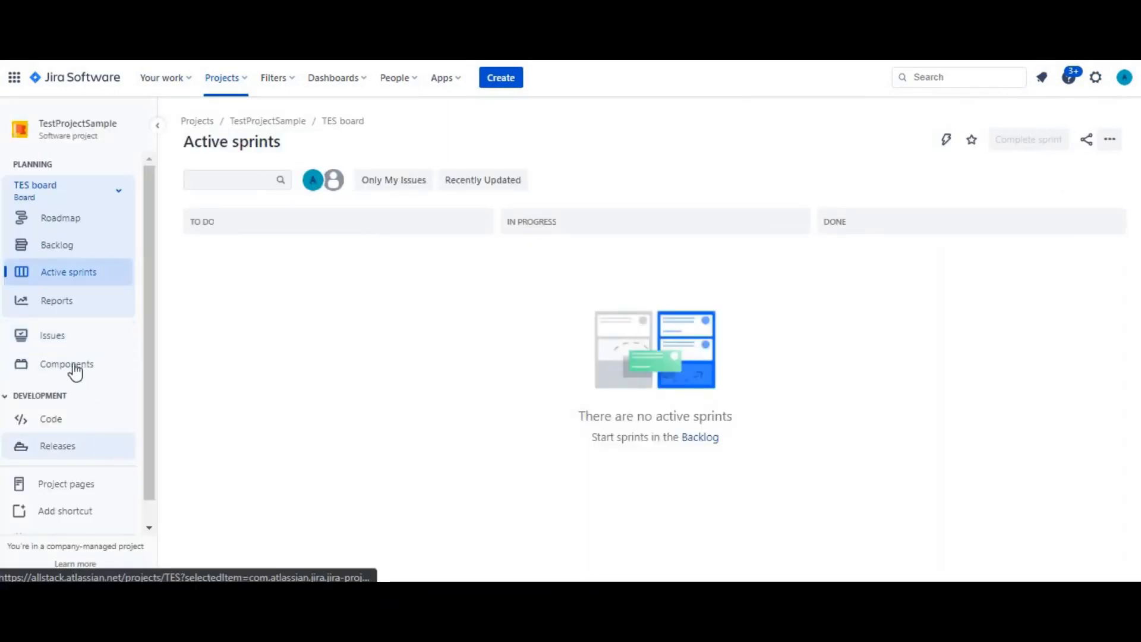
left_click(54, 337)
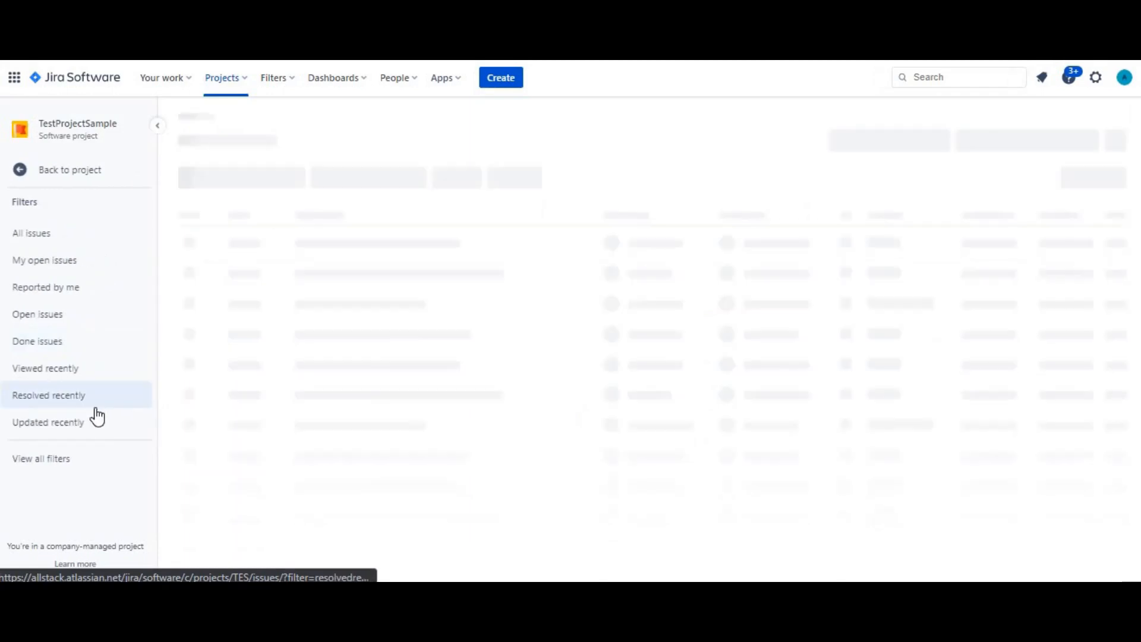
left_click(20, 172)
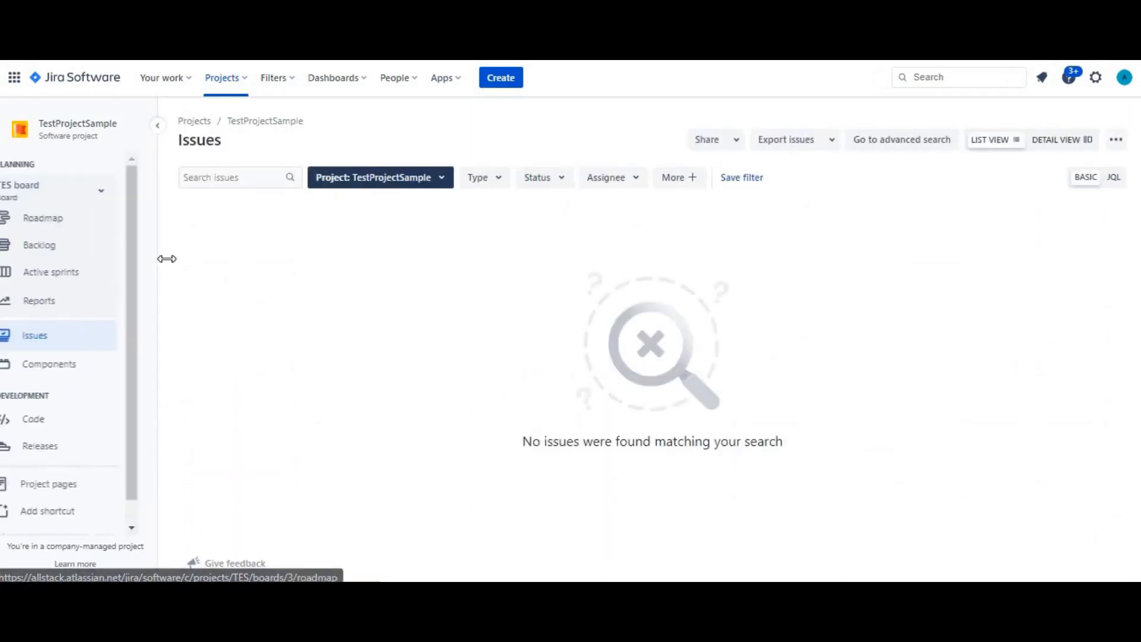
left_click(490, 180)
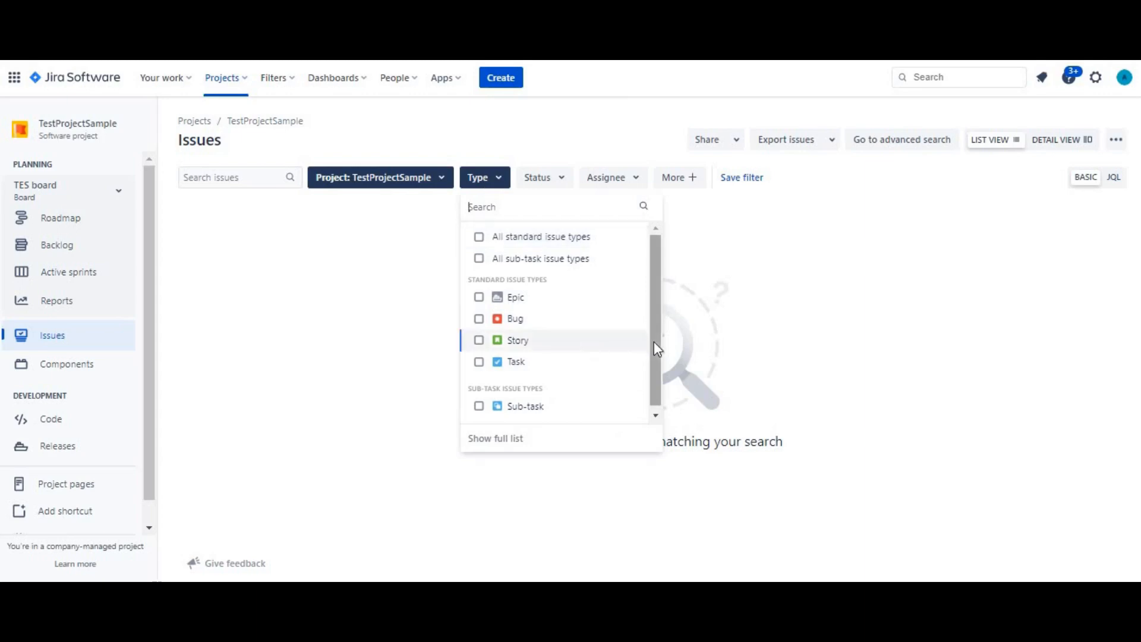
left_click_drag(654, 348, 654, 361)
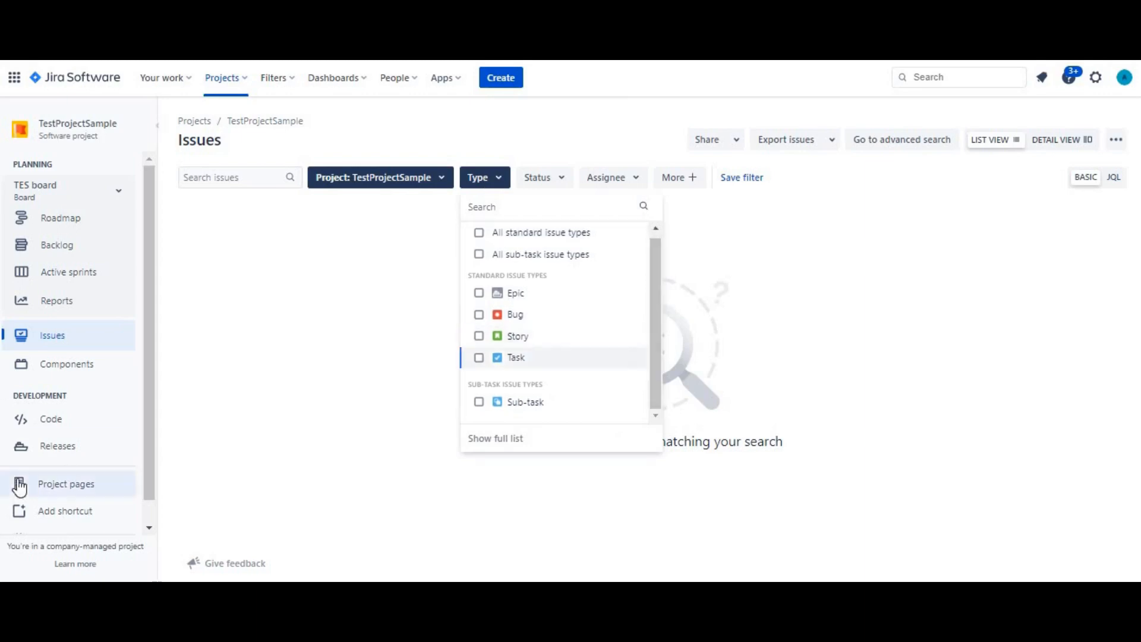
Examine the issue types listed in TestProjectSample's project settings
scroll(119, 511, "down", 1)
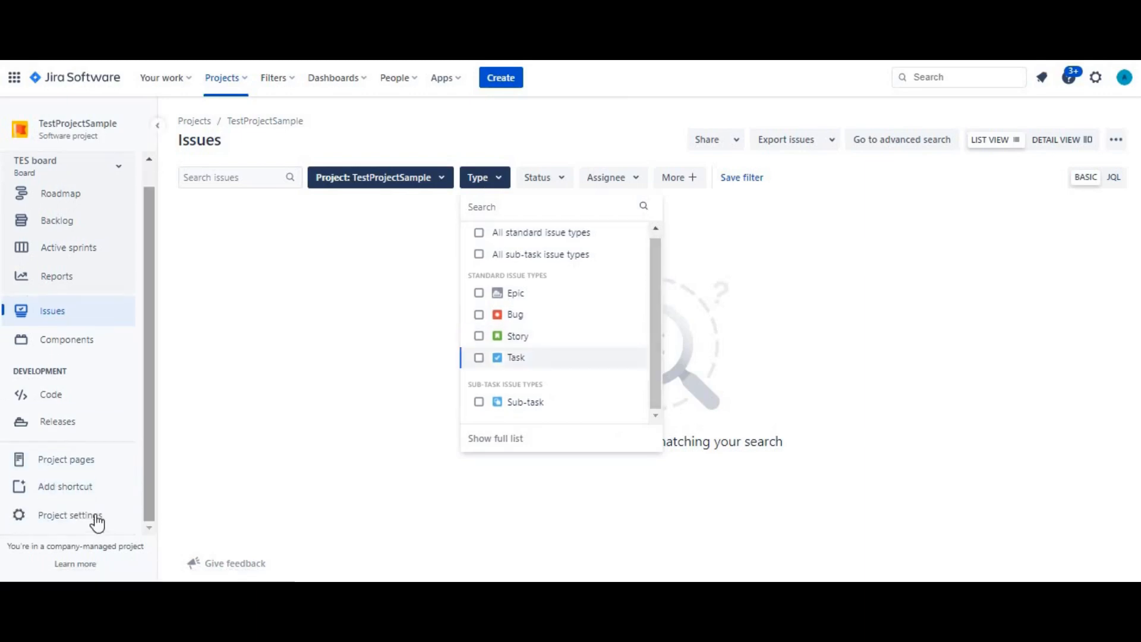
left_click(94, 518)
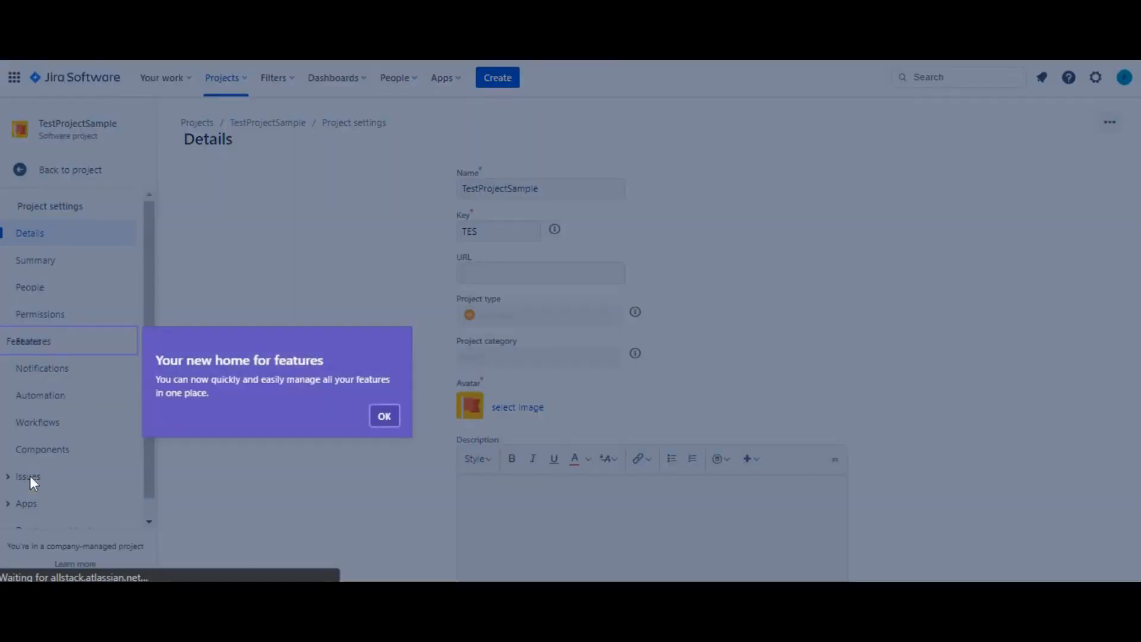
left_click(382, 512)
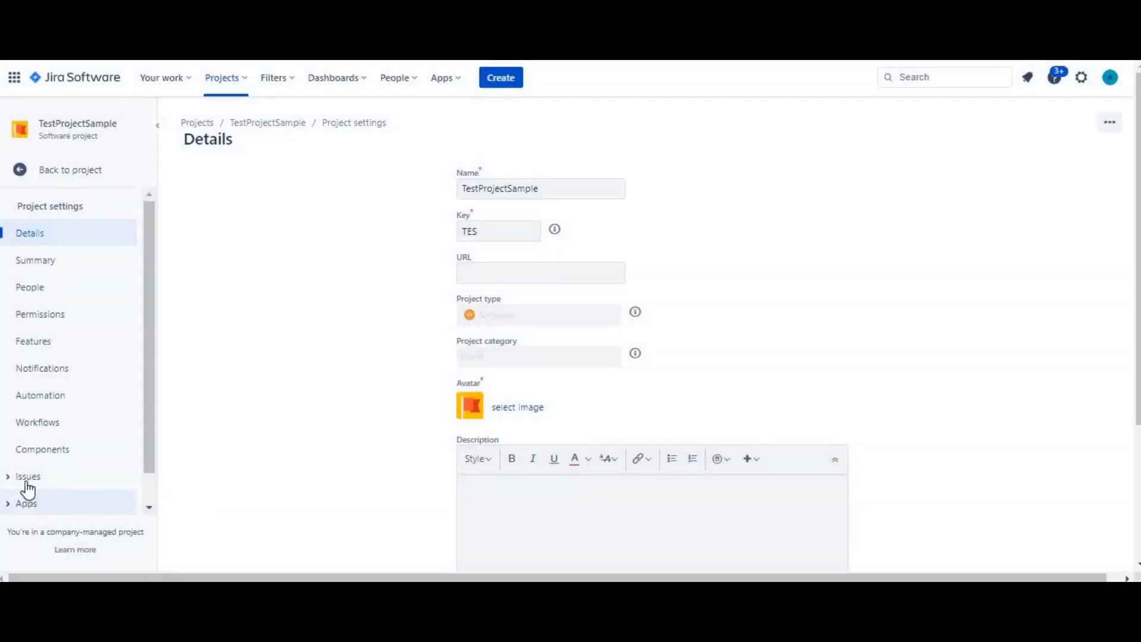
left_click(10, 481)
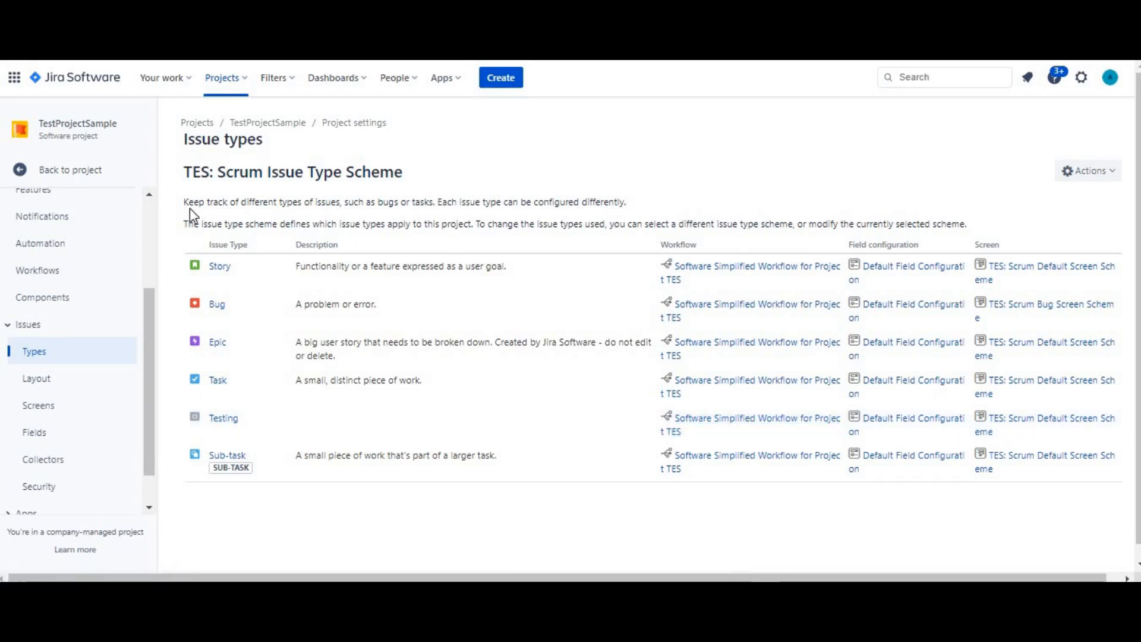
scroll(149, 315, "up", 3)
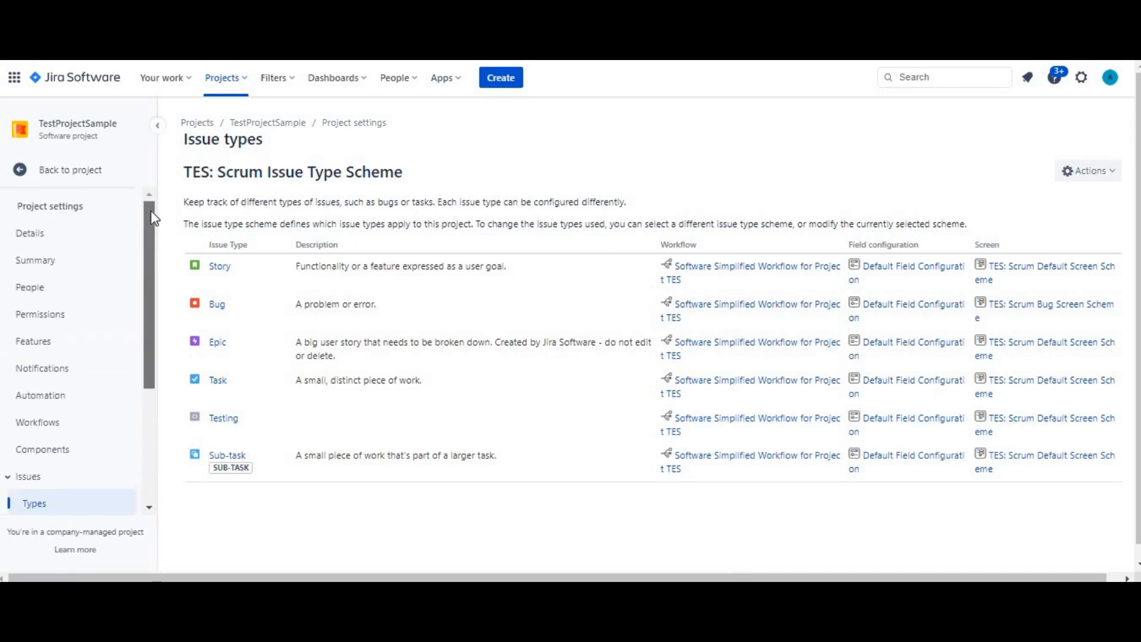
Return to TestProjectSample's issue list and start a new issue with the issue type Testing
left_click(78, 161)
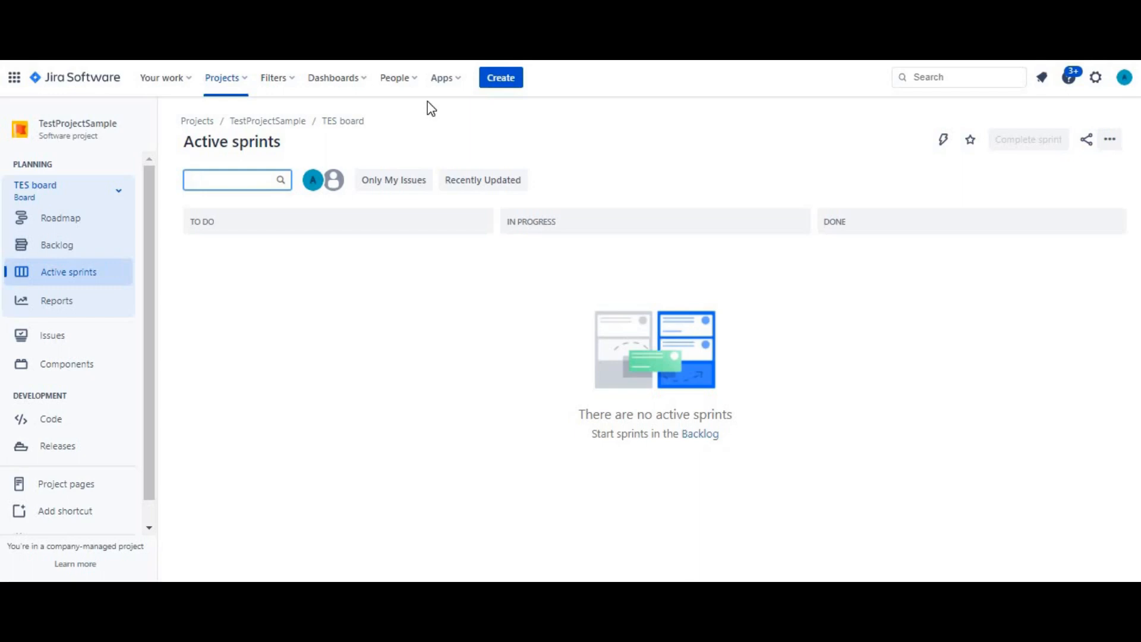
left_click(90, 343)
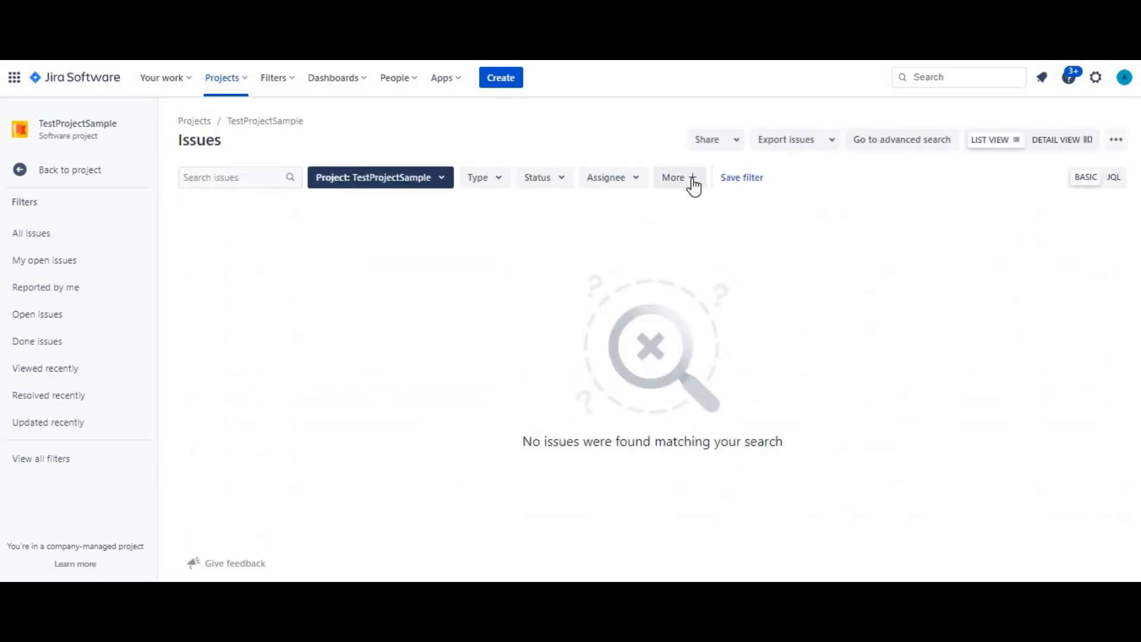
left_click(491, 86)
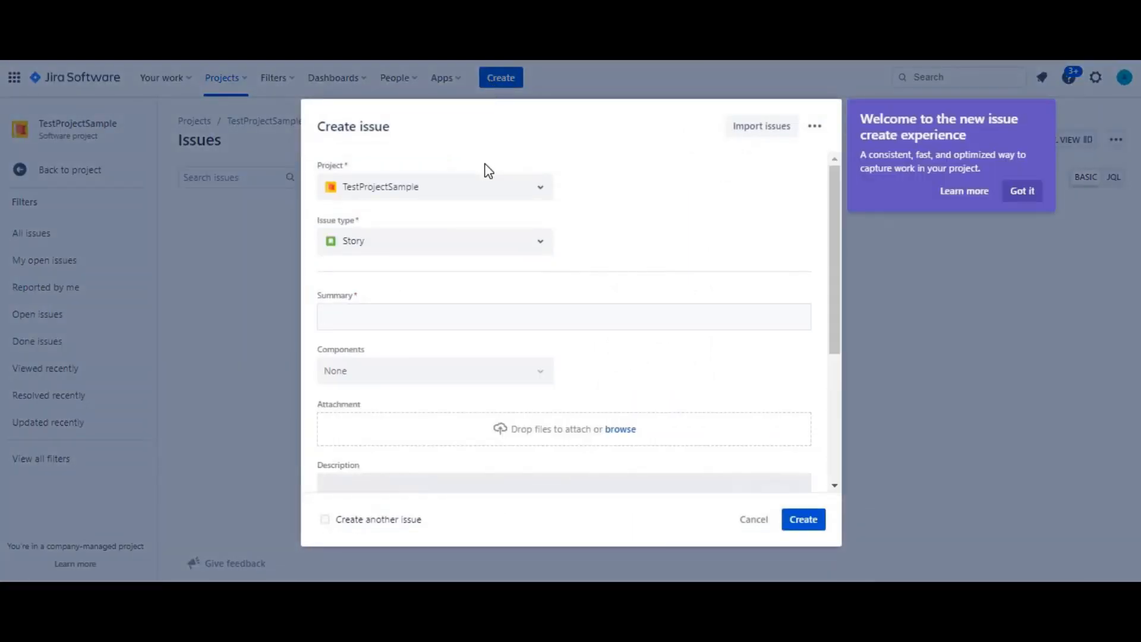
left_click(1025, 191)
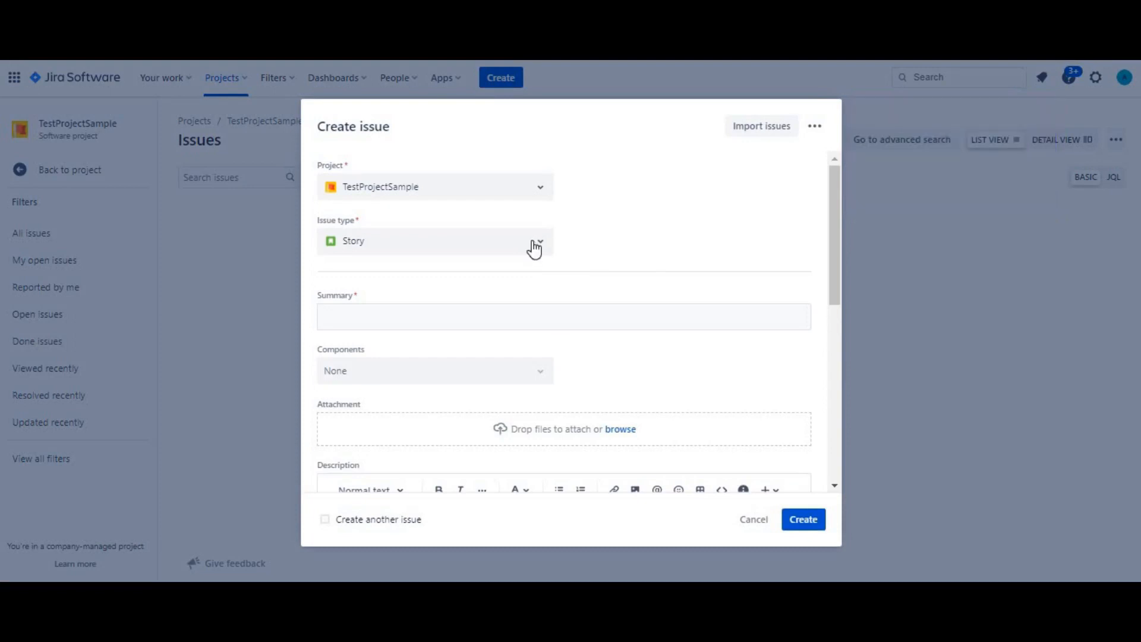
left_click(539, 250)
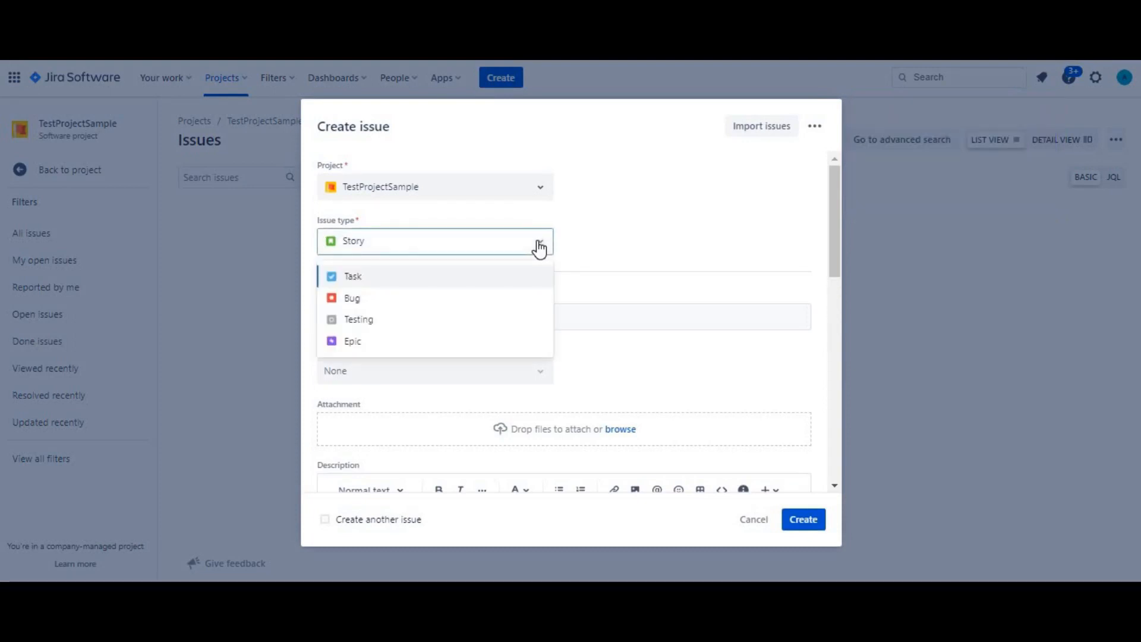
key("Down")
key("Down")
key("Down")
key("Down")
key("Down")
key("Down")
key("Down")
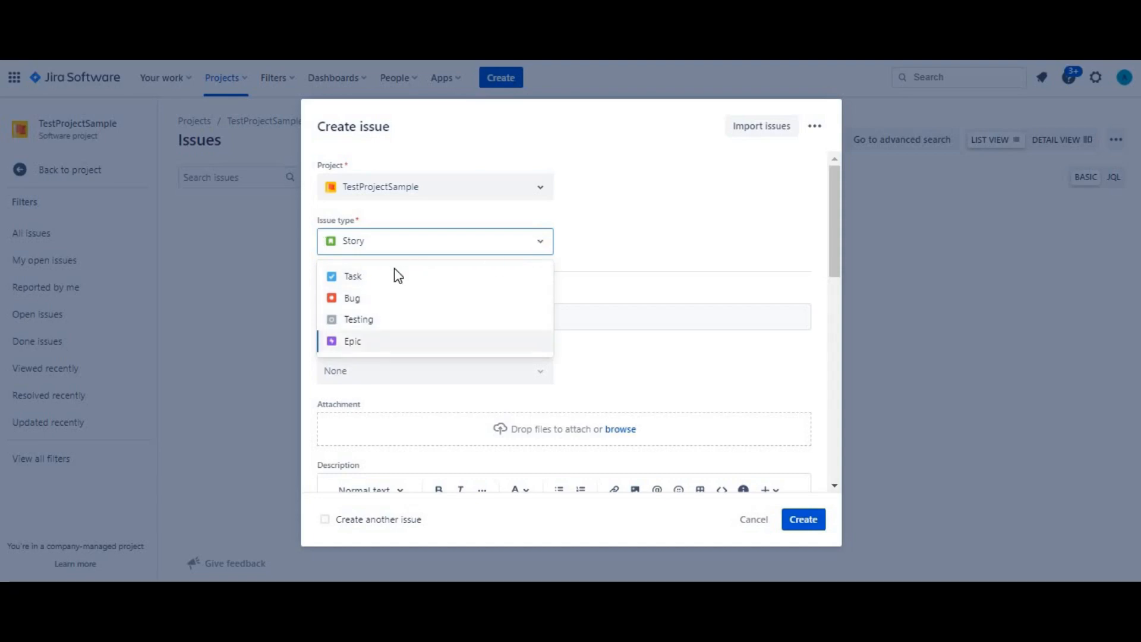
key("Down")
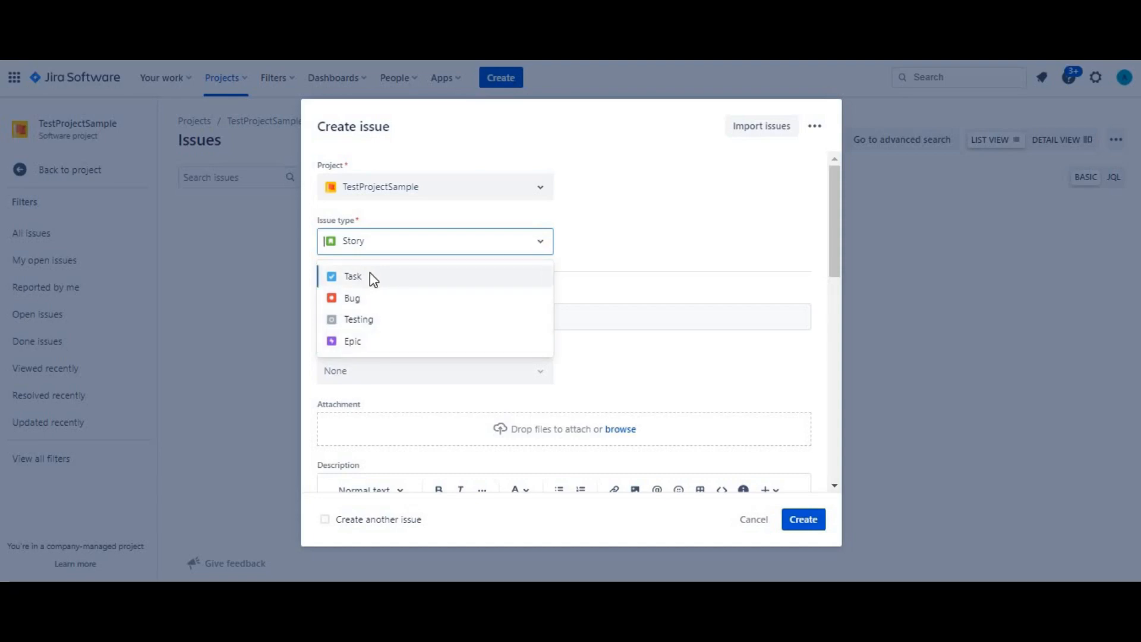
left_click(358, 319)
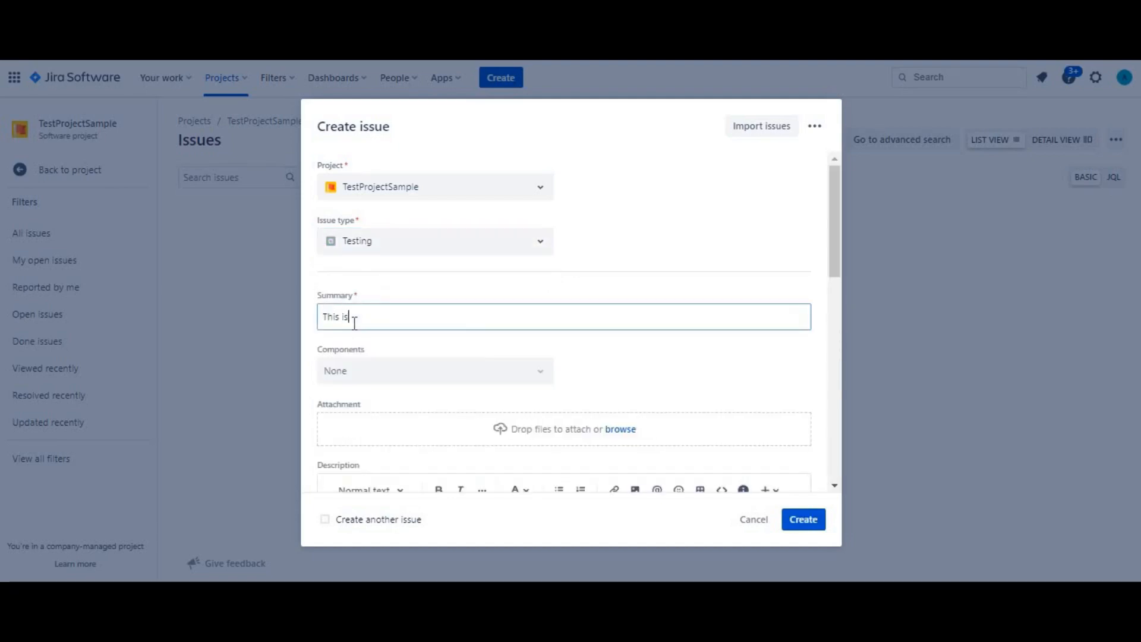
Enter the summary "This is a testing tas" and set the new issue's priority to Low
type("sting tas")
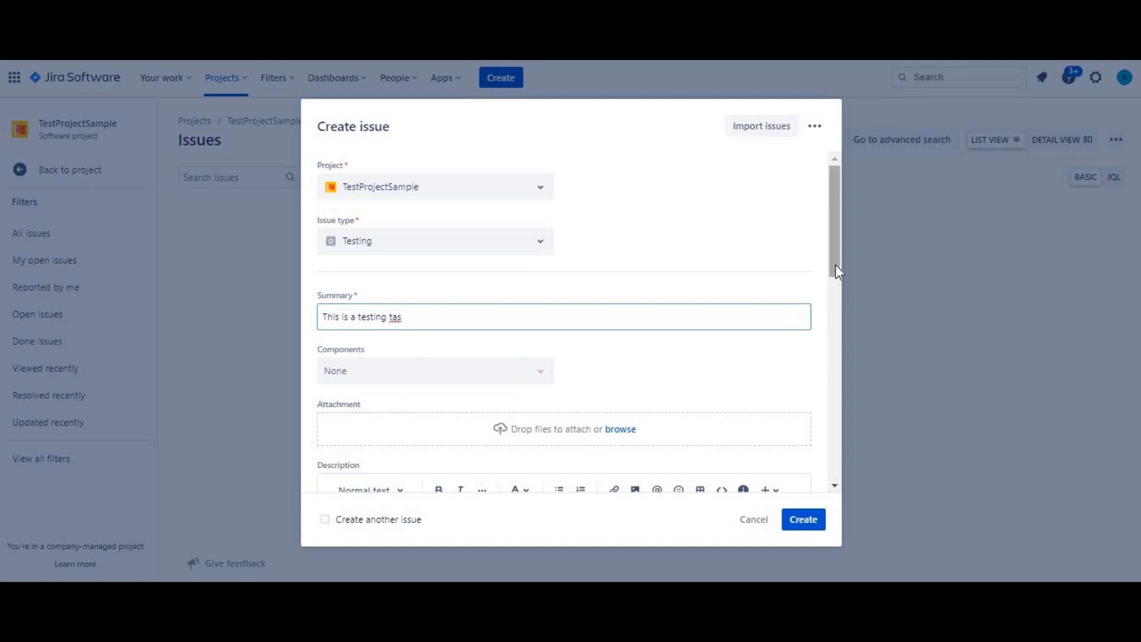
left_click(835, 297)
left_click_drag(835, 297, 844, 481)
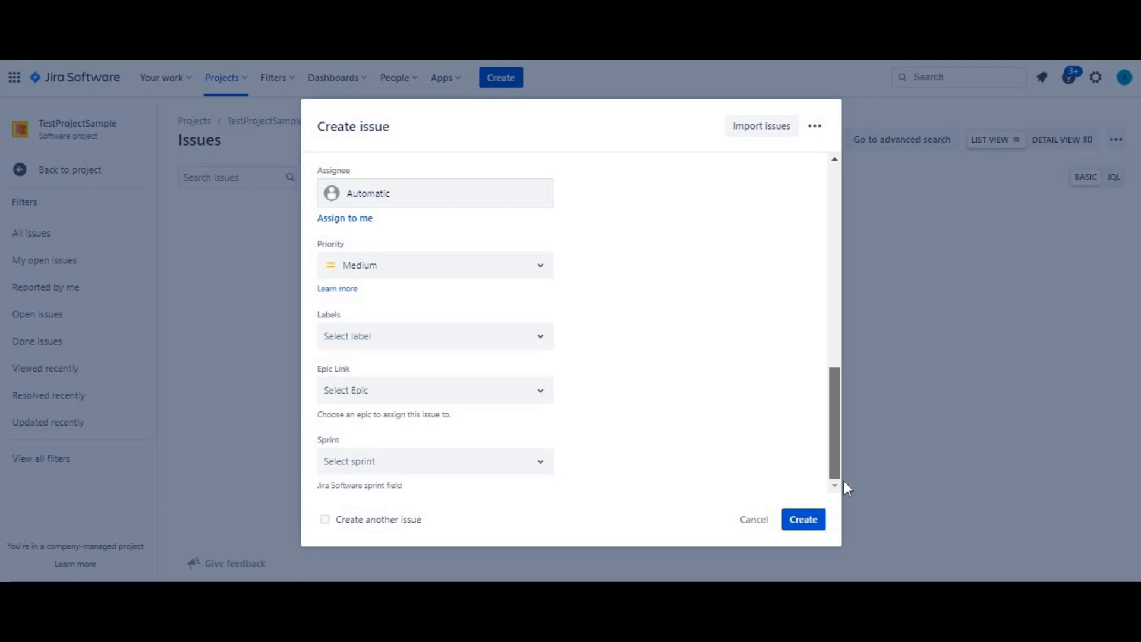
left_click(531, 275)
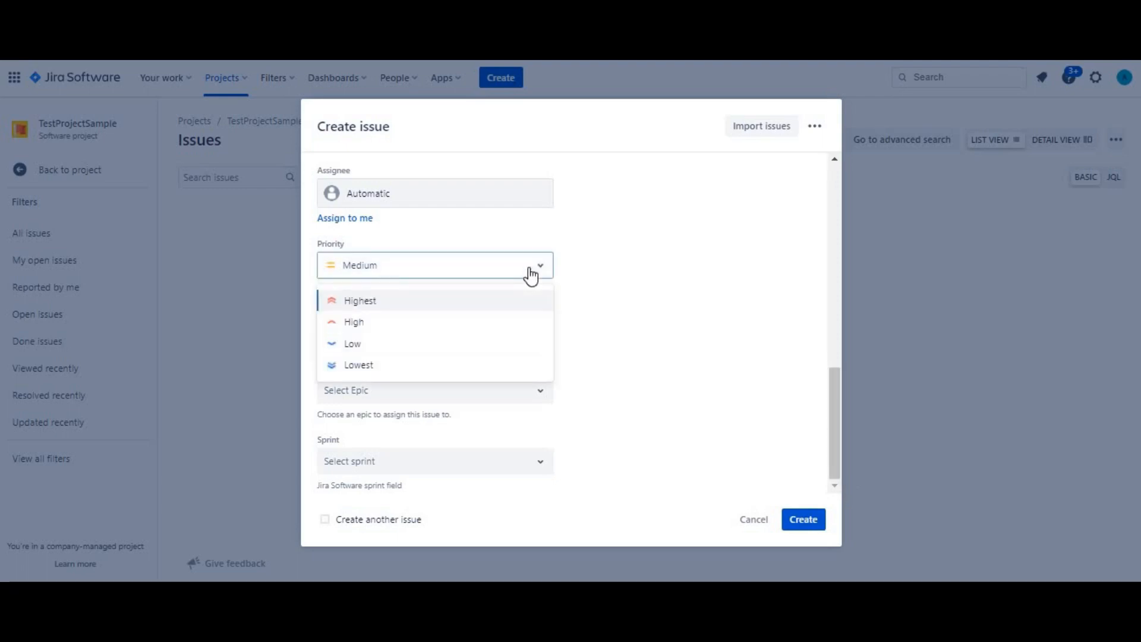
left_click(531, 275)
left_click(530, 275)
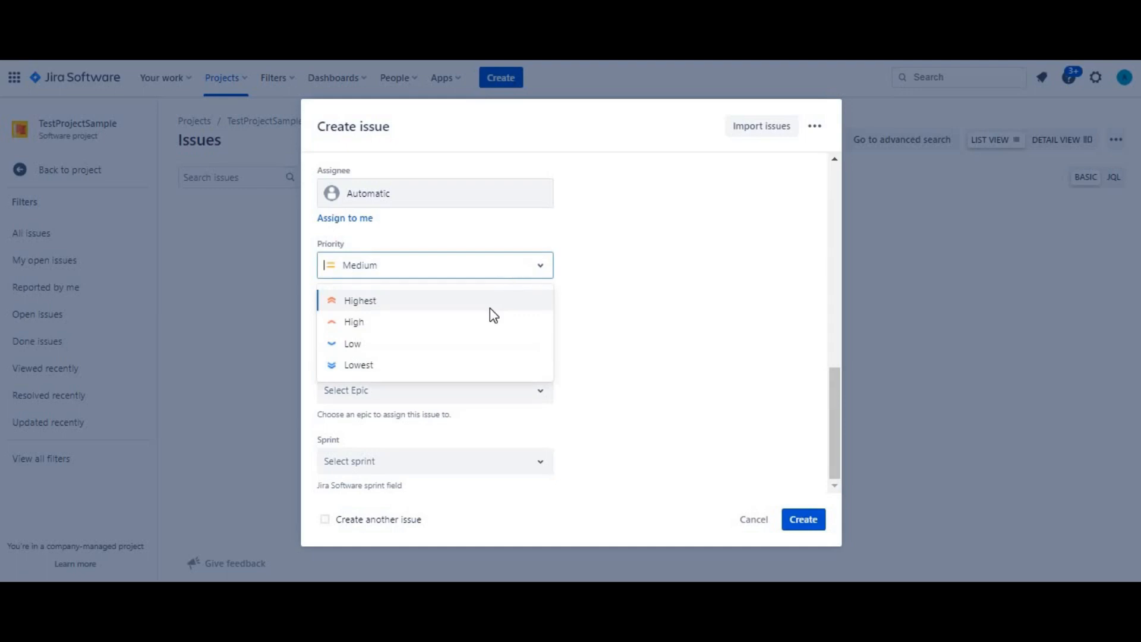
left_click(404, 353)
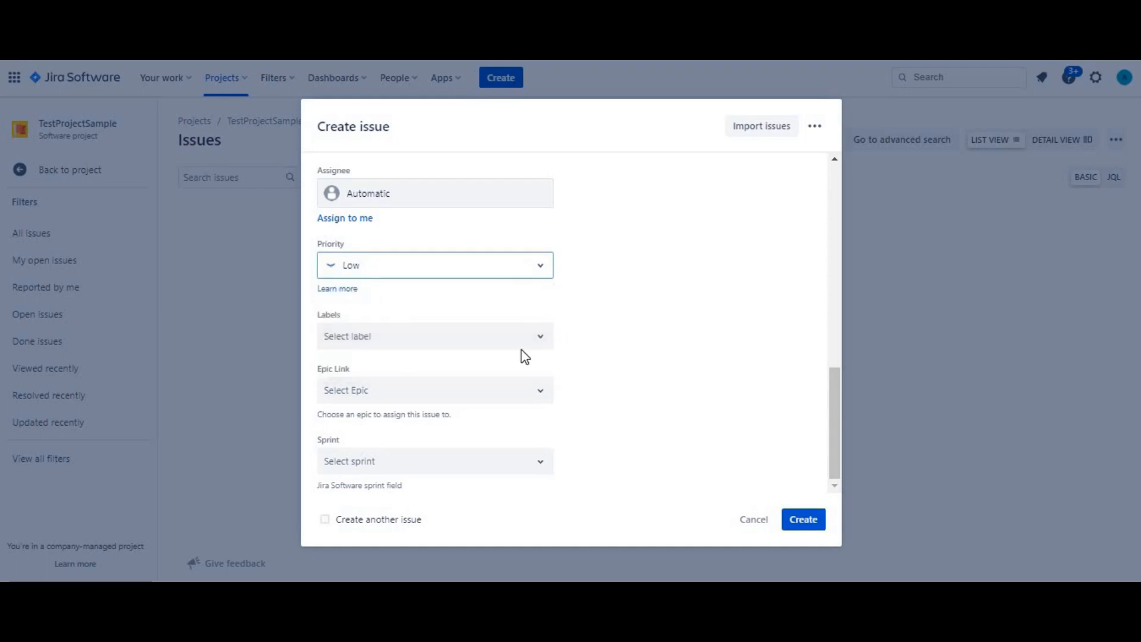
Create the Testing issue without a label and open it for viewing
left_click(500, 345)
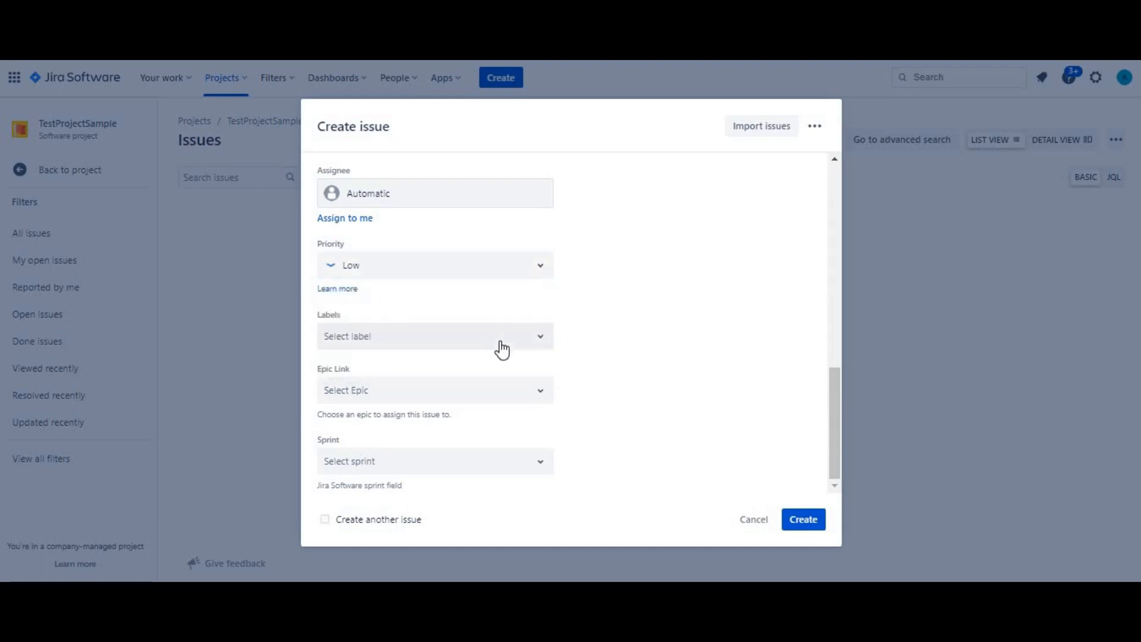
left_click(678, 349)
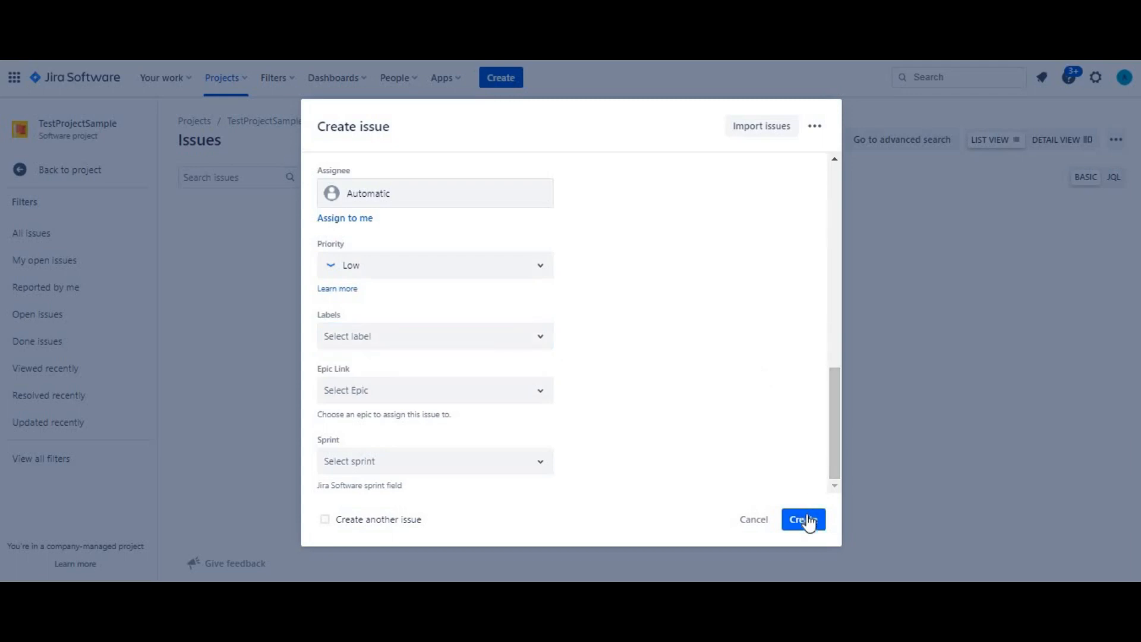
left_click(807, 521)
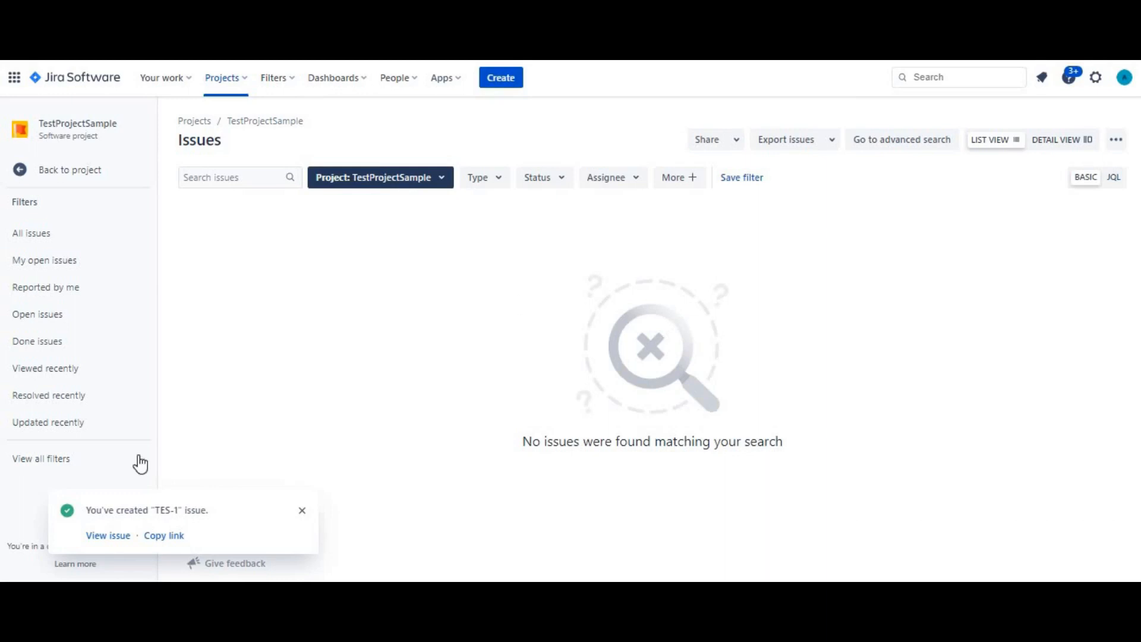
left_click(108, 536)
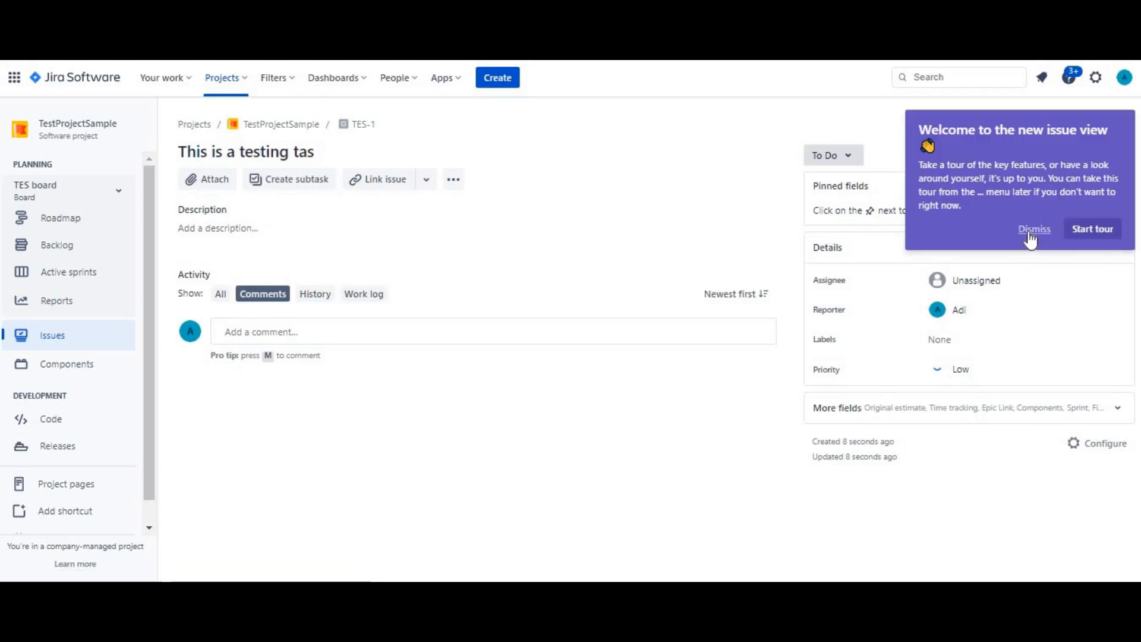
Dismiss the new issue view tour and list all issues of TestProjectSample
left_click(1034, 229)
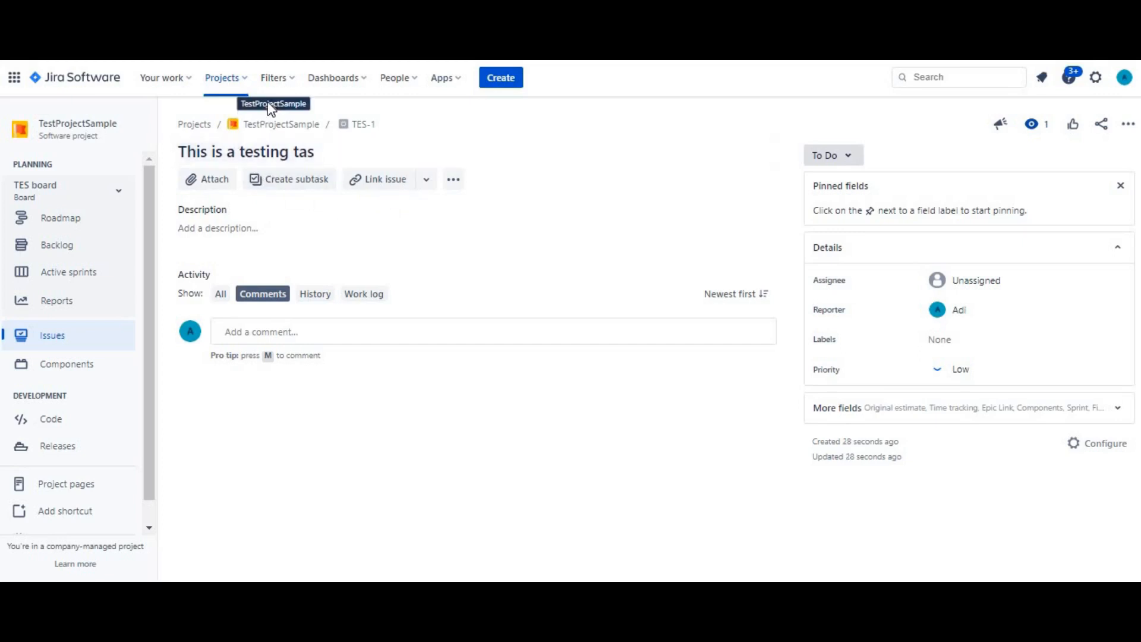
left_click(118, 335)
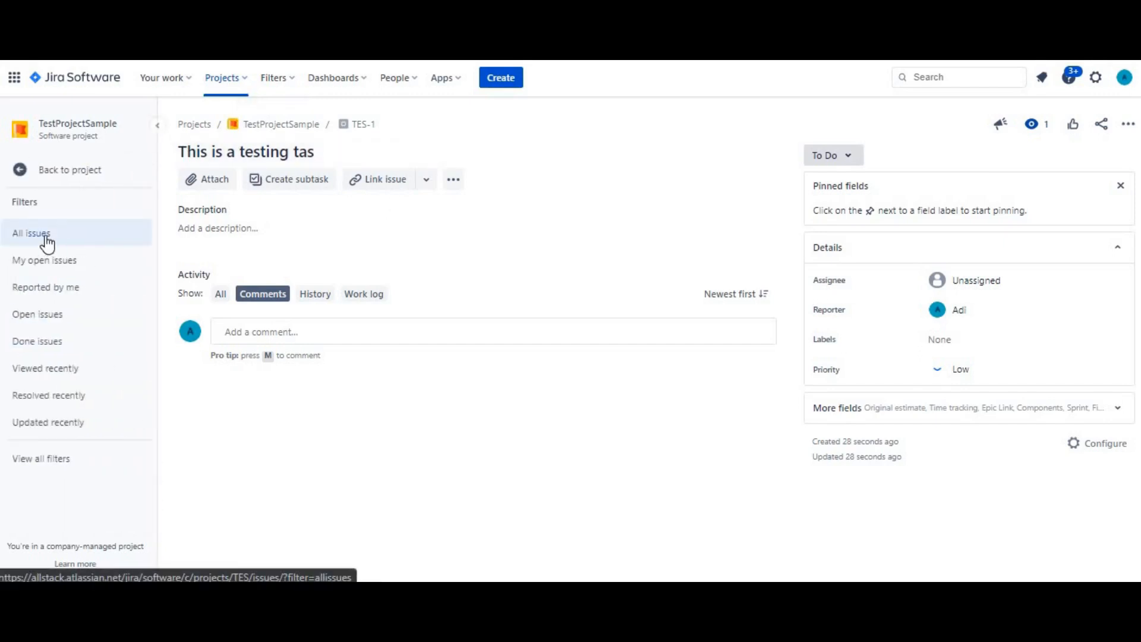
left_click(76, 237)
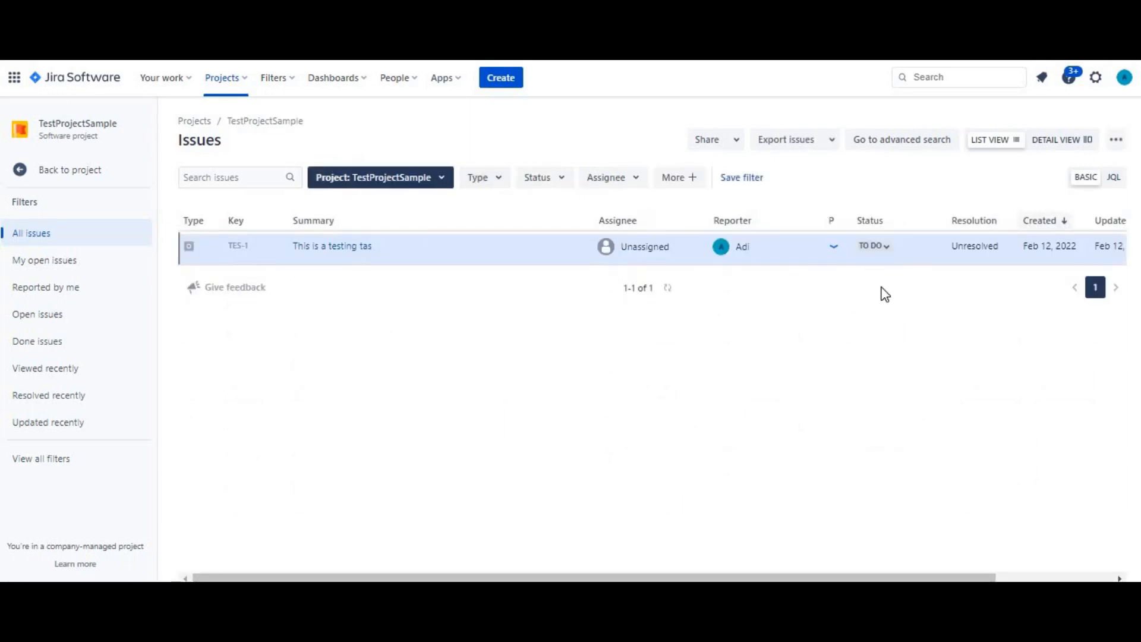
View the status options and workflow diagram of the issue "This is a testing tas", then close the diagram
left_click(874, 245)
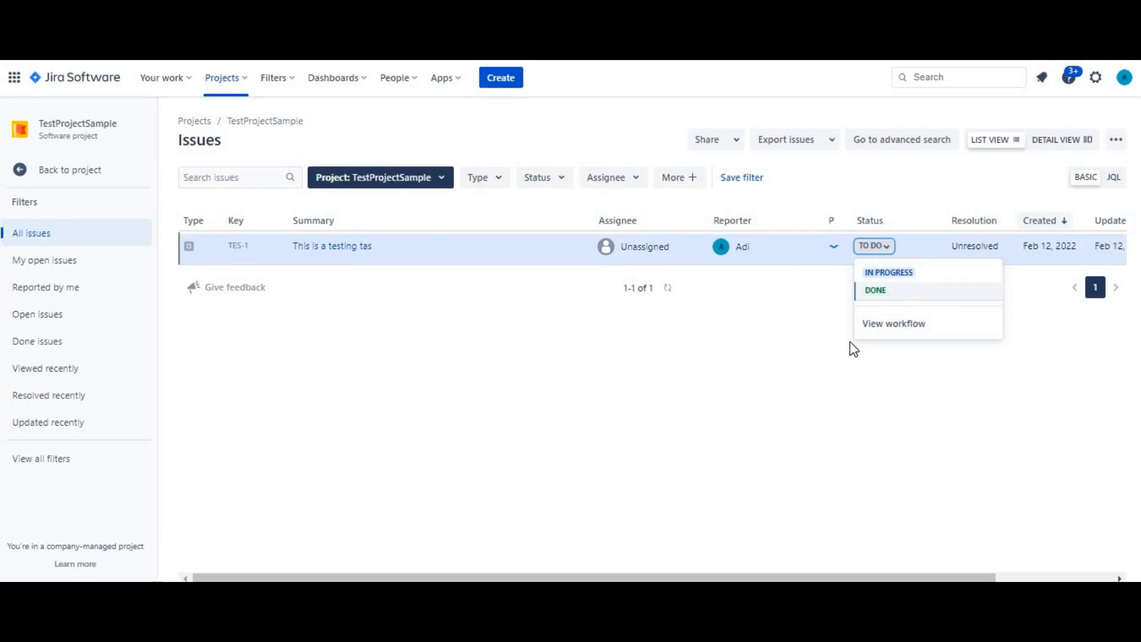
left_click(775, 370)
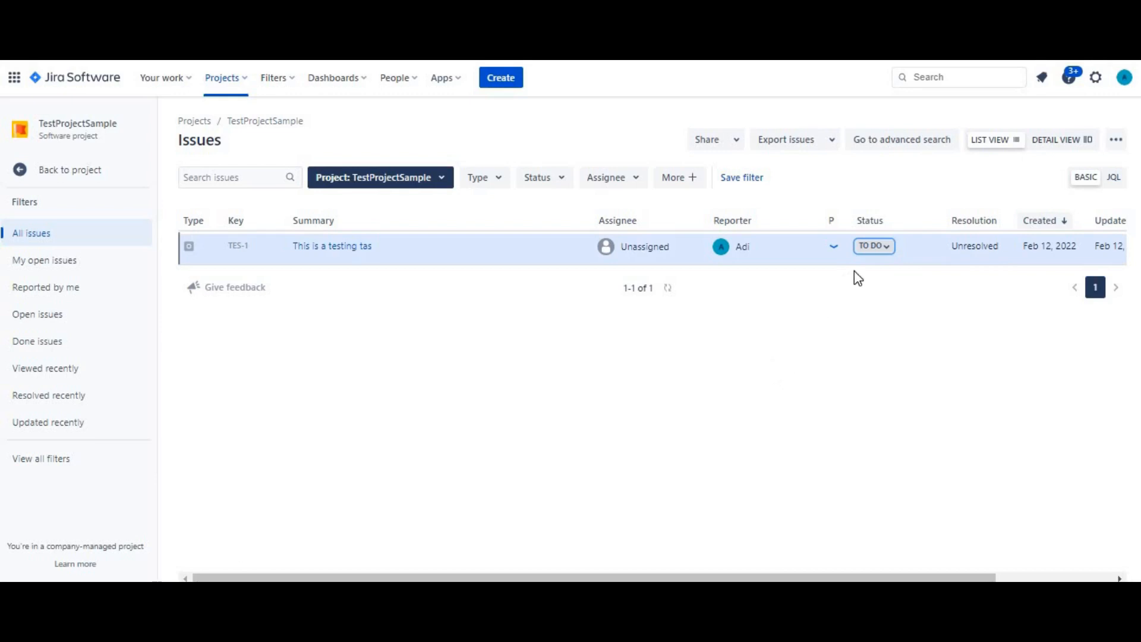
left_click(886, 252)
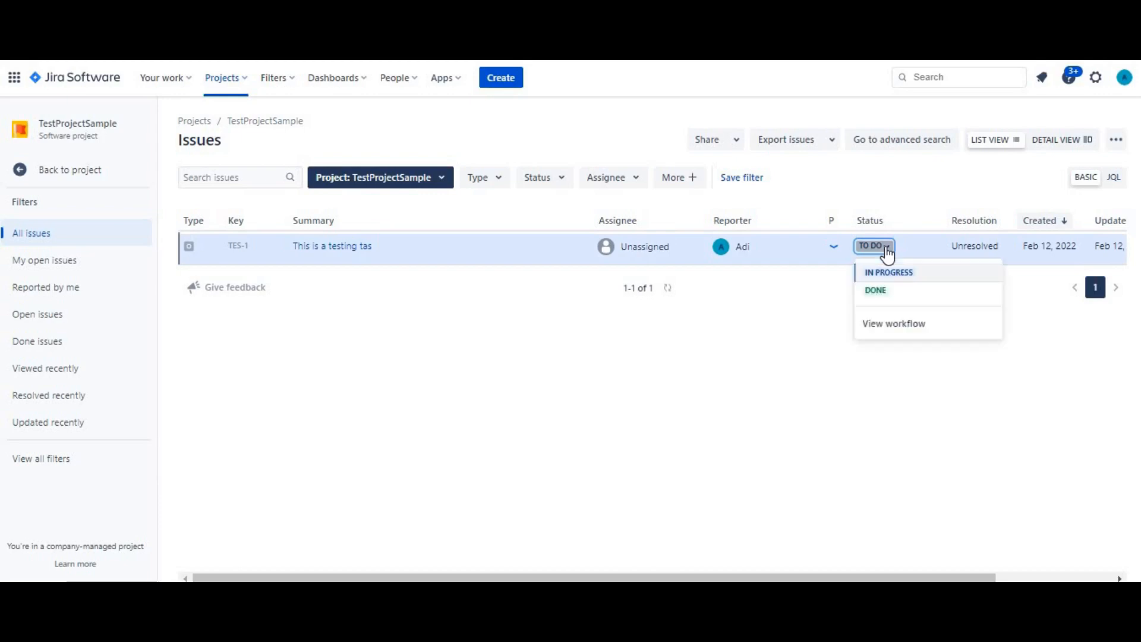
left_click(888, 327)
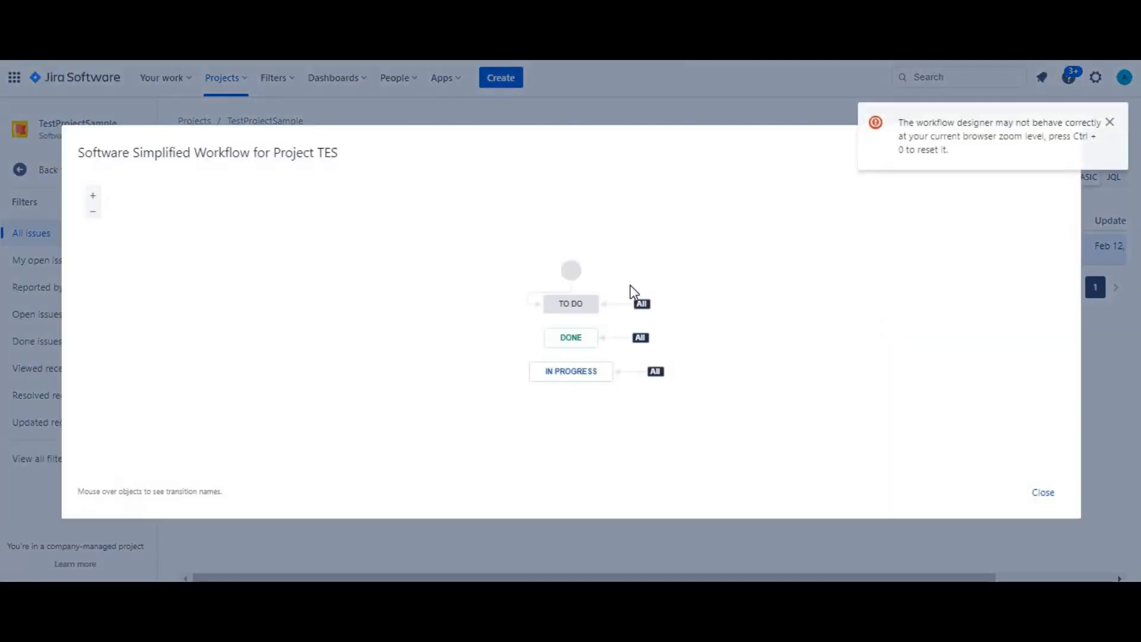
left_click(1050, 491)
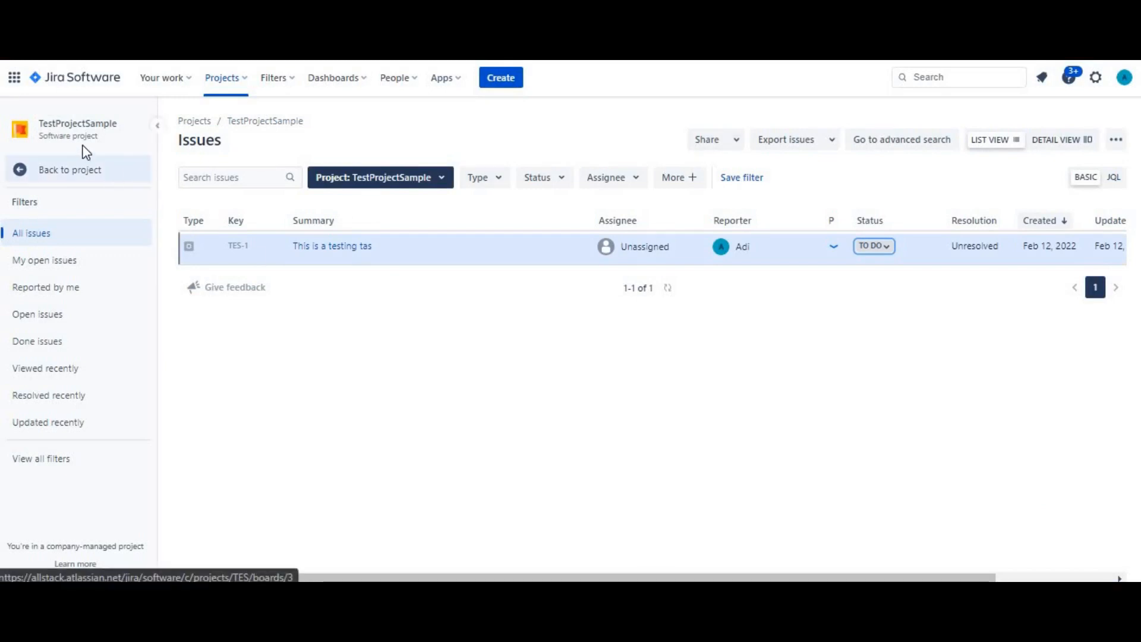
Examine the workflow scheme assigned to TestProjectSample in its project settings
left_click(28, 172)
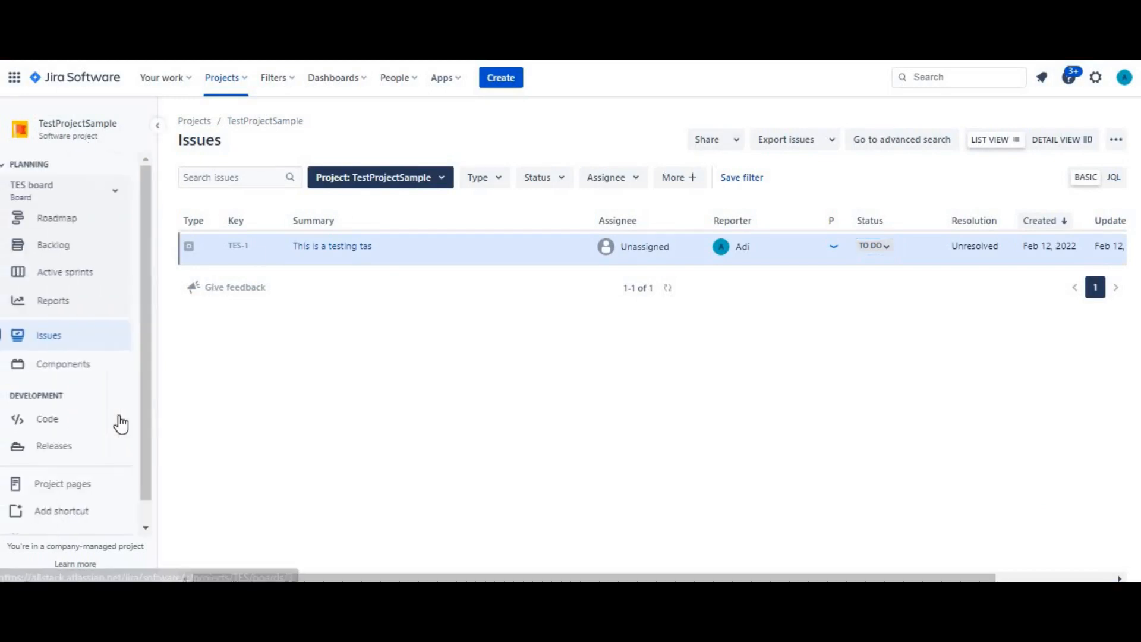
scroll(140, 497, "down", 1)
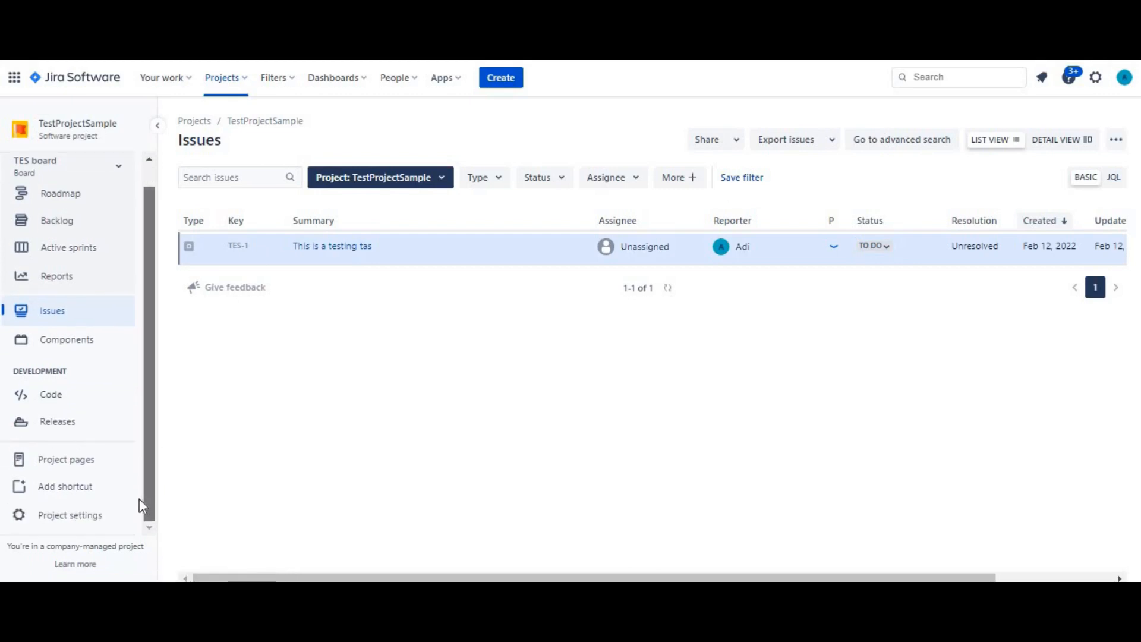
left_click(94, 515)
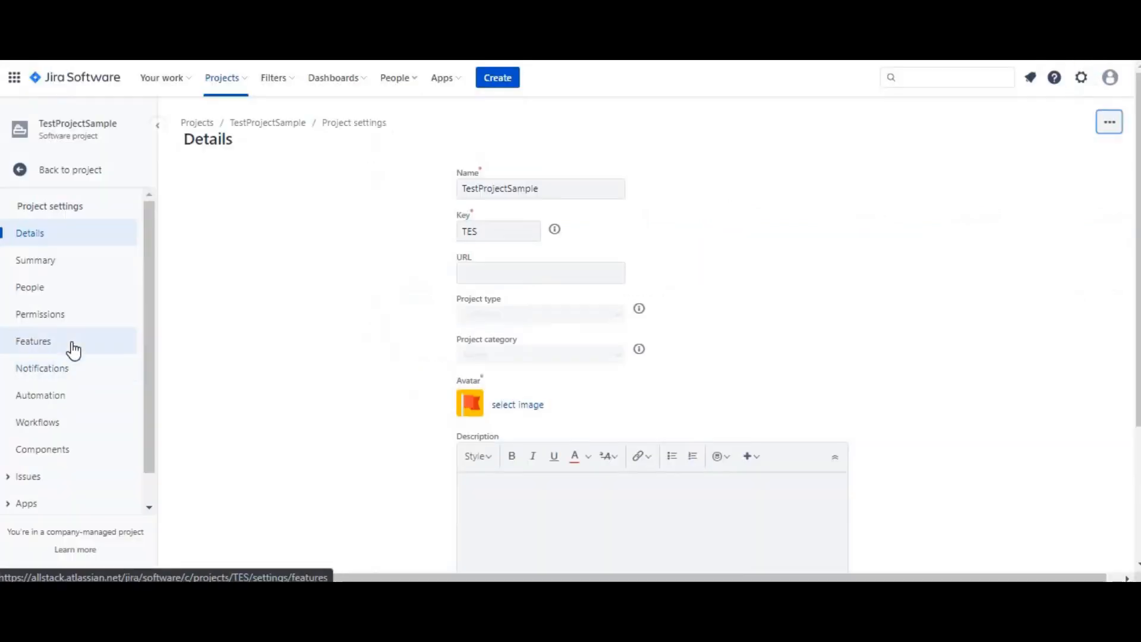
left_click(52, 422)
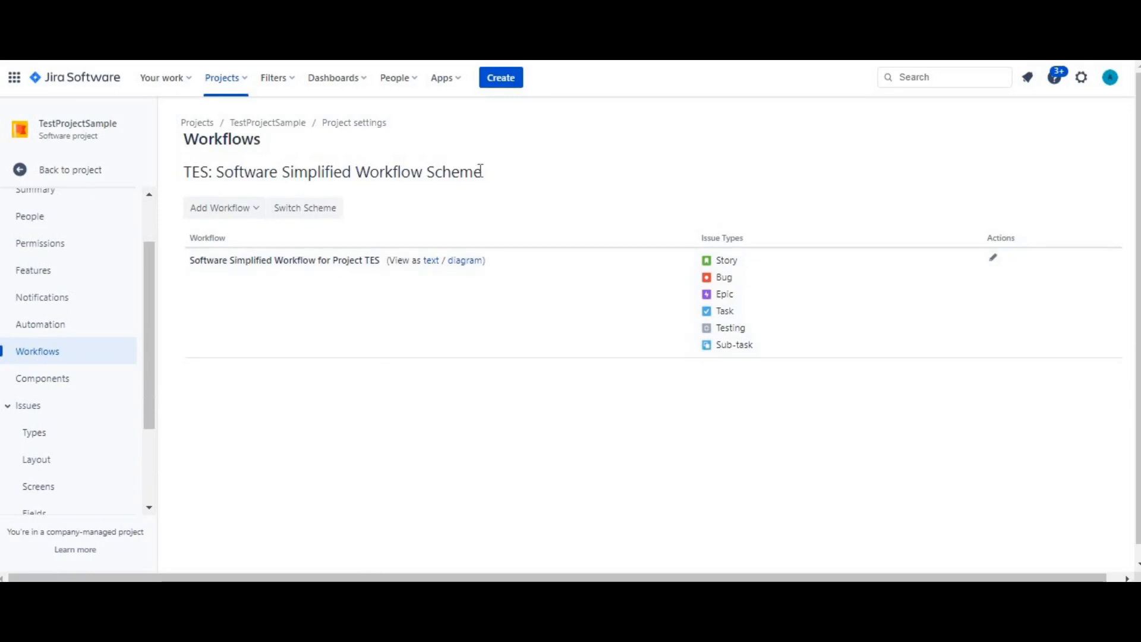
left_click_drag(483, 173, 188, 174)
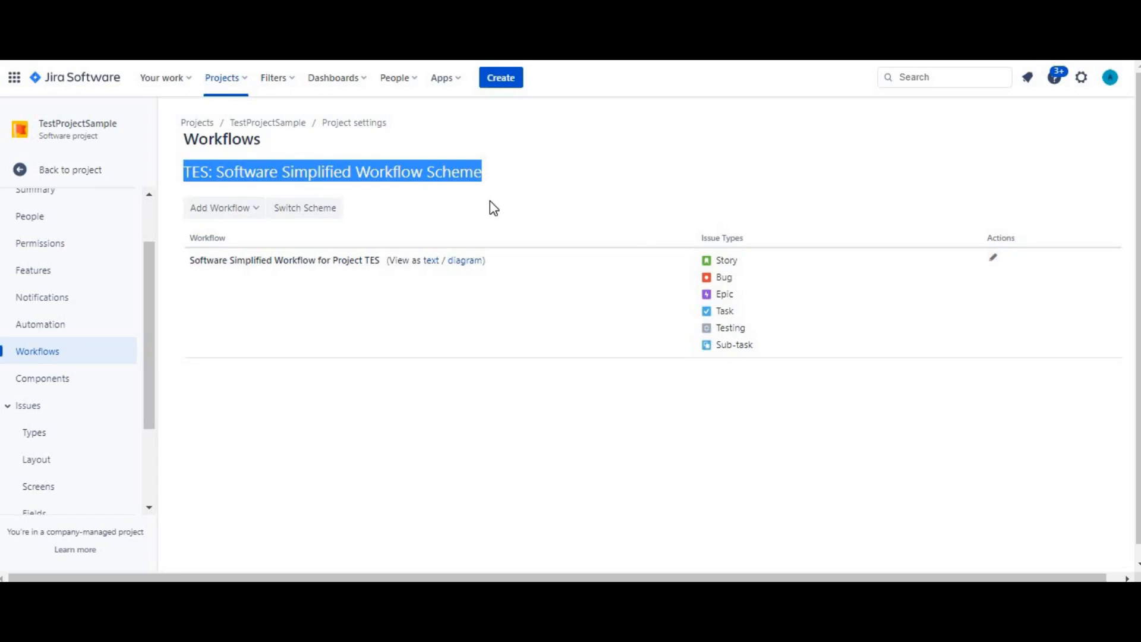
Go to the workflow schemes in the Jira issue administration and copy "TES: Software Simplified Workflow Scheme"
left_click(1081, 78)
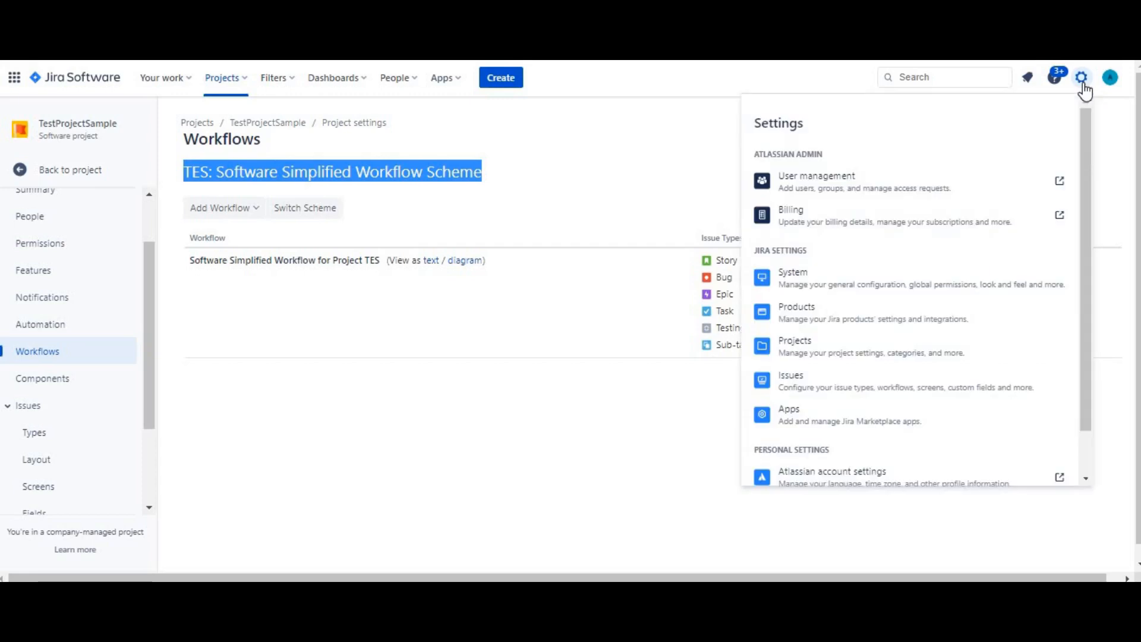
left_click(822, 378)
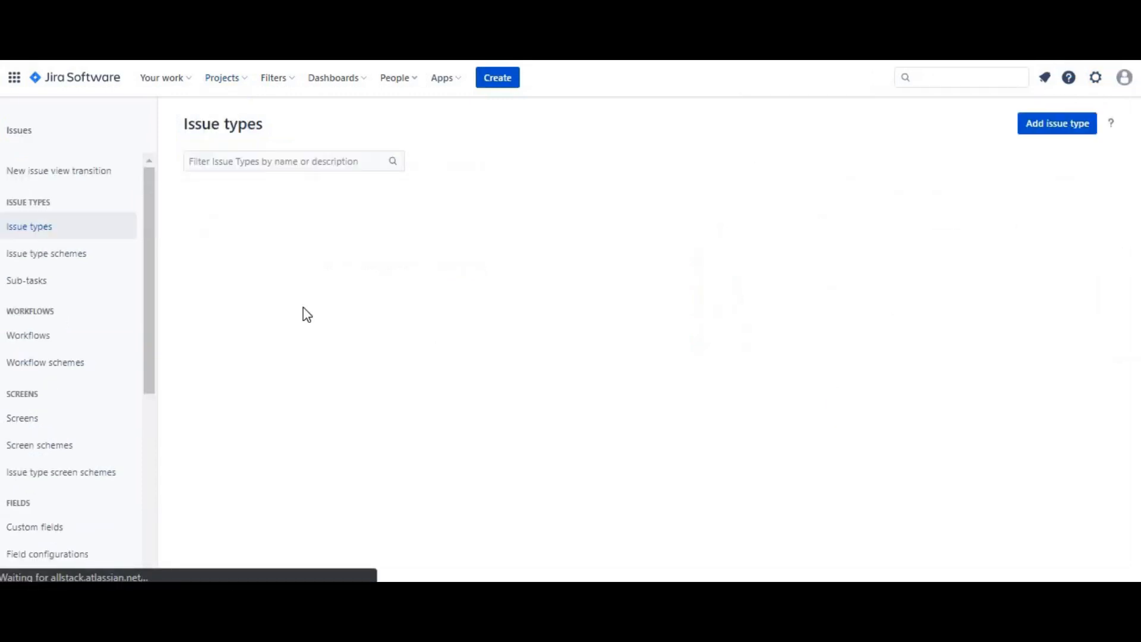
left_click(59, 368)
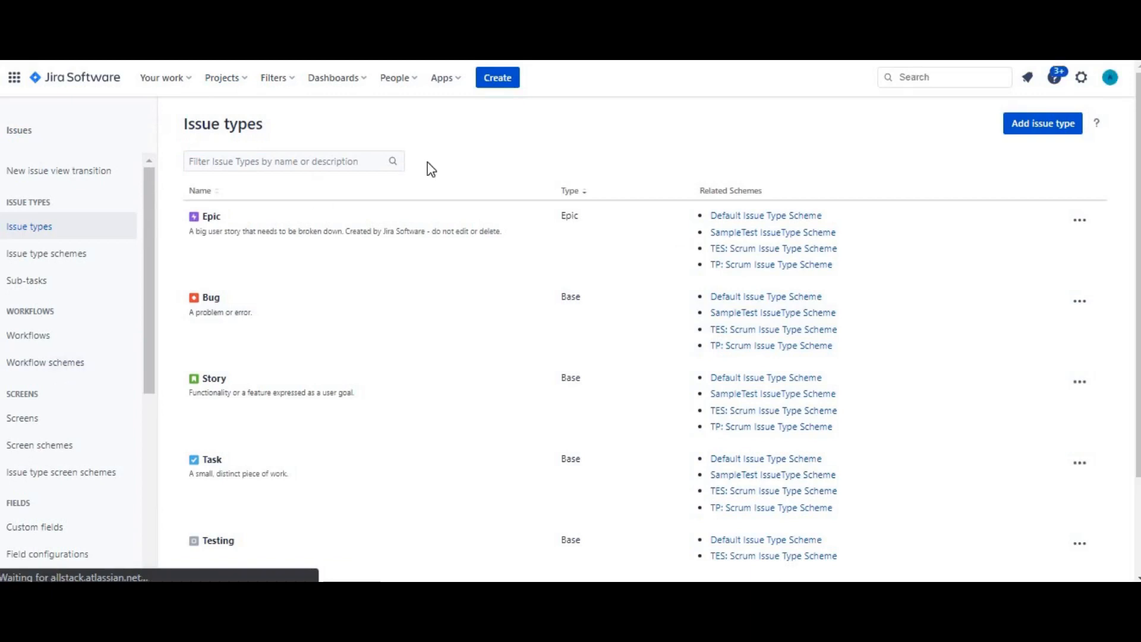
left_click(38, 367)
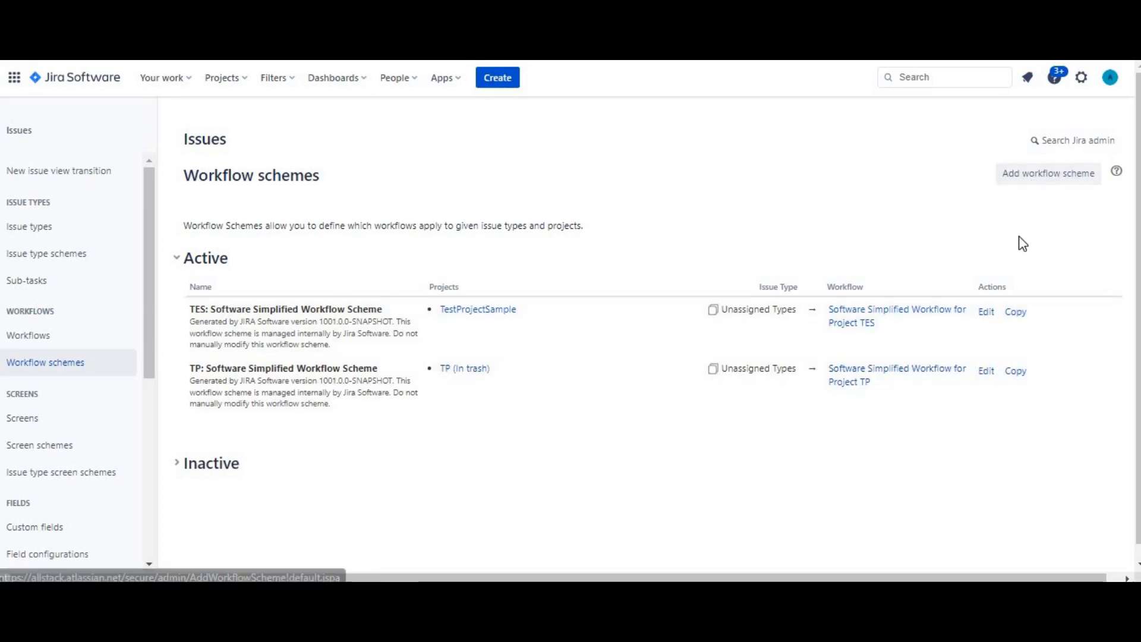
left_click(1017, 313)
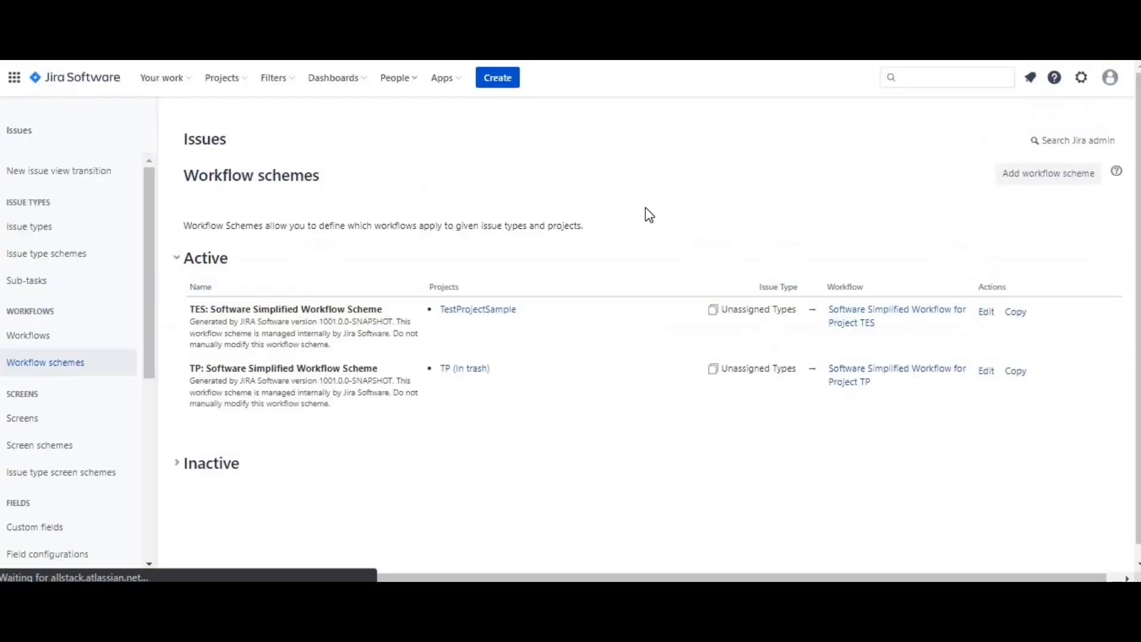
Start a new workflow scheme and name it "TES New Workflow Scheme"
left_click(1022, 181)
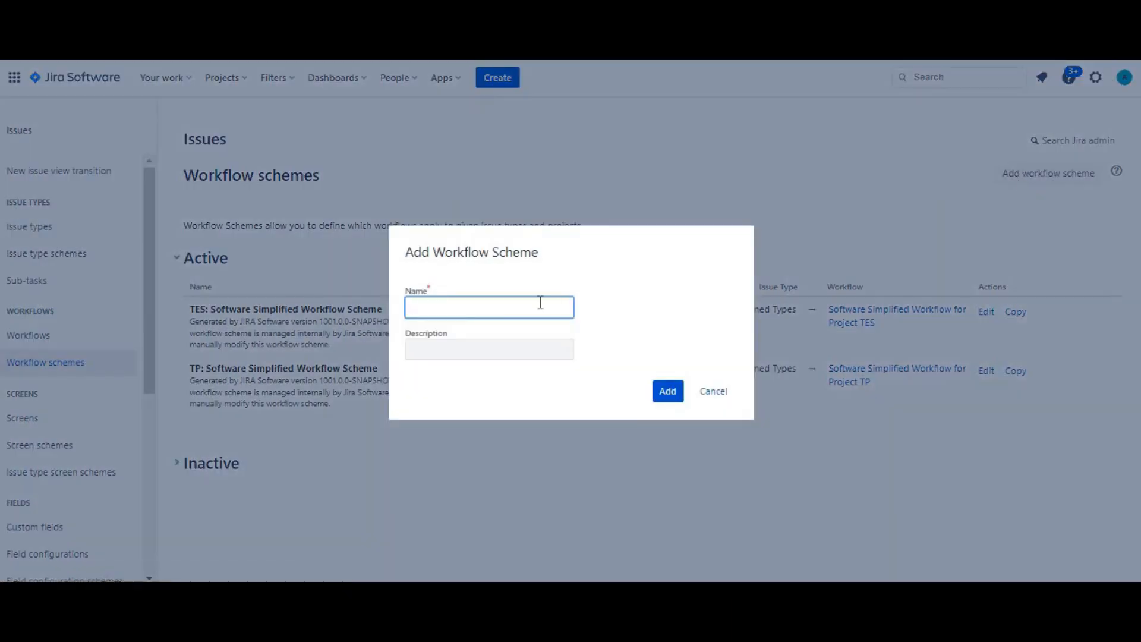
type("T")
double_click(461, 309)
type("TES")
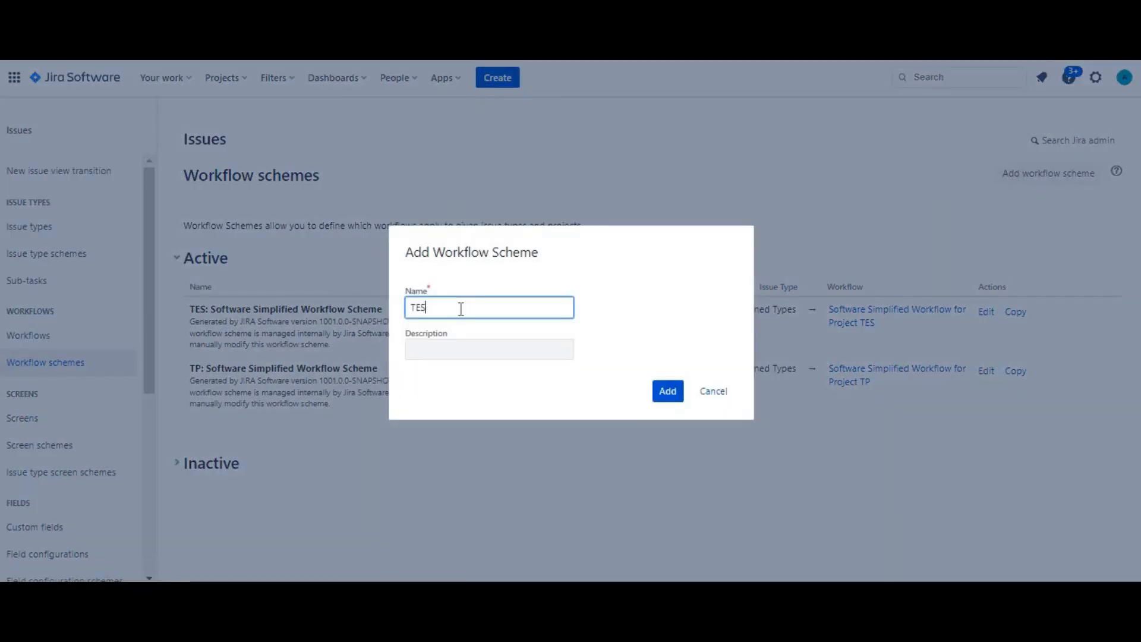
type(" Ne")
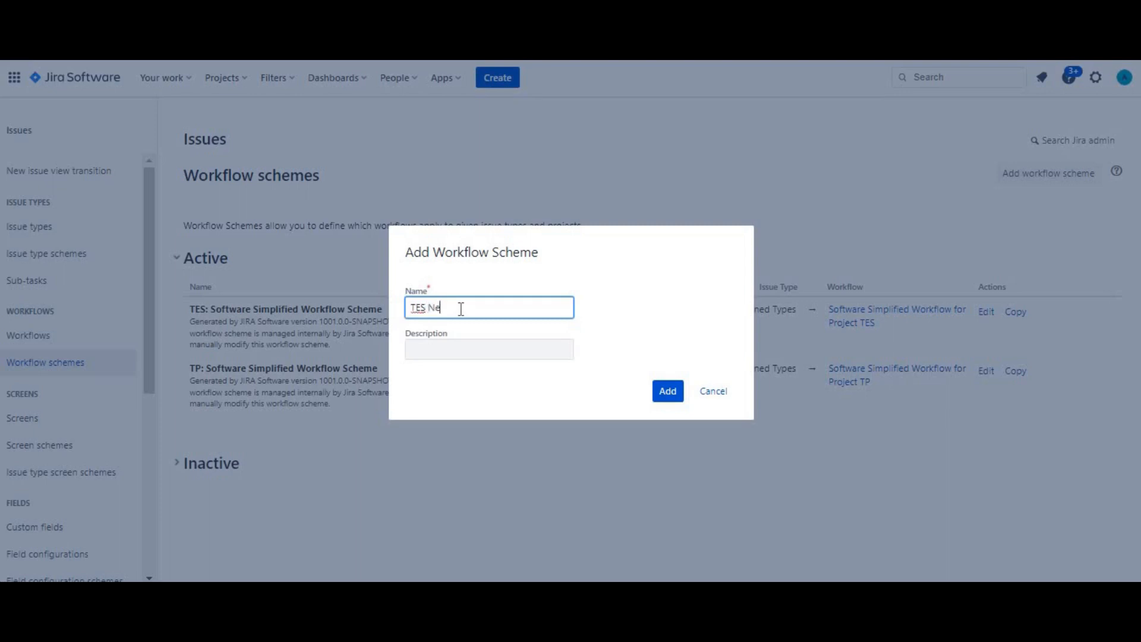
type("w Workfws")
key("BackSpace")
key("BackSpace")
type("w Scheme")
Enter the description "This Workflow Scheme will be used for TES Project" and add the new workflow scheme
left_click(455, 348)
type("This ")
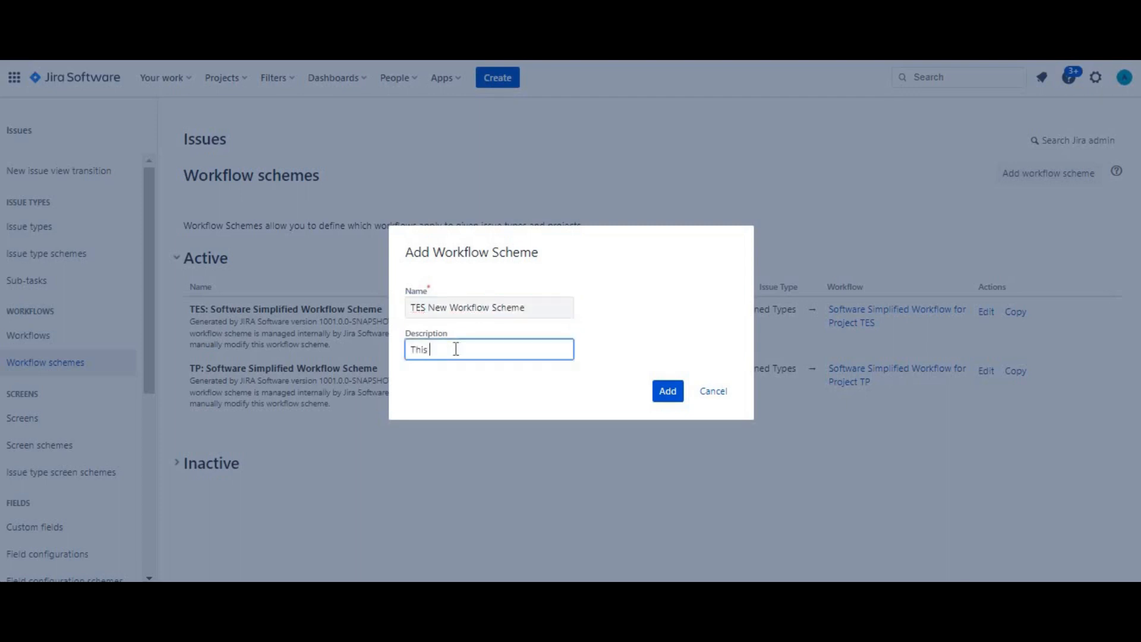
type("Workflow Sch")
type("eme will be used for ")
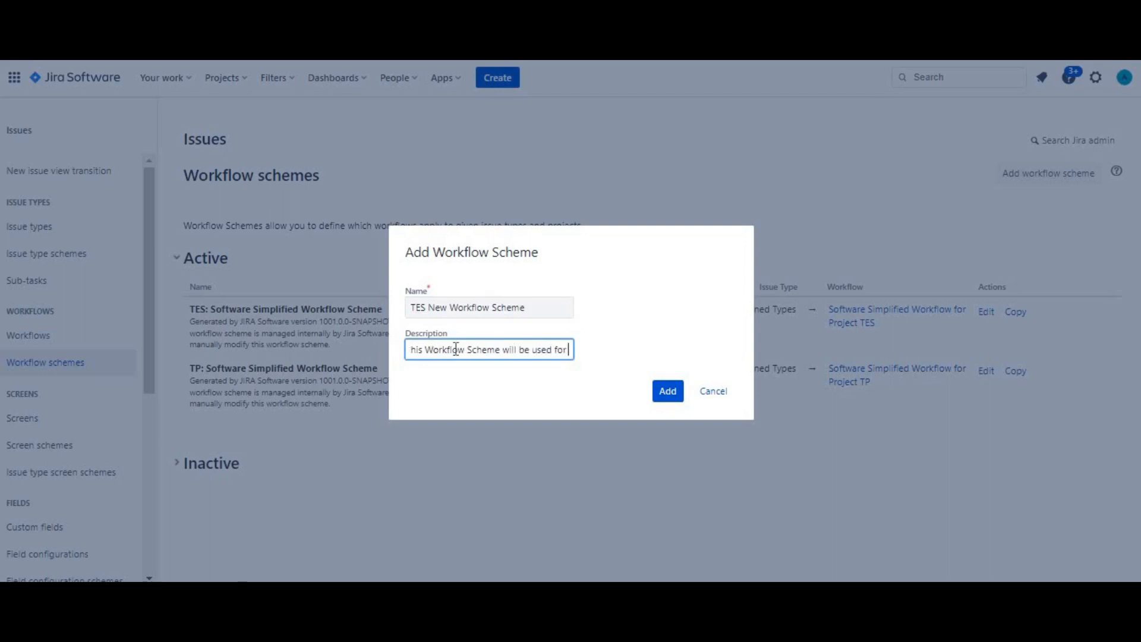
type("TES Project")
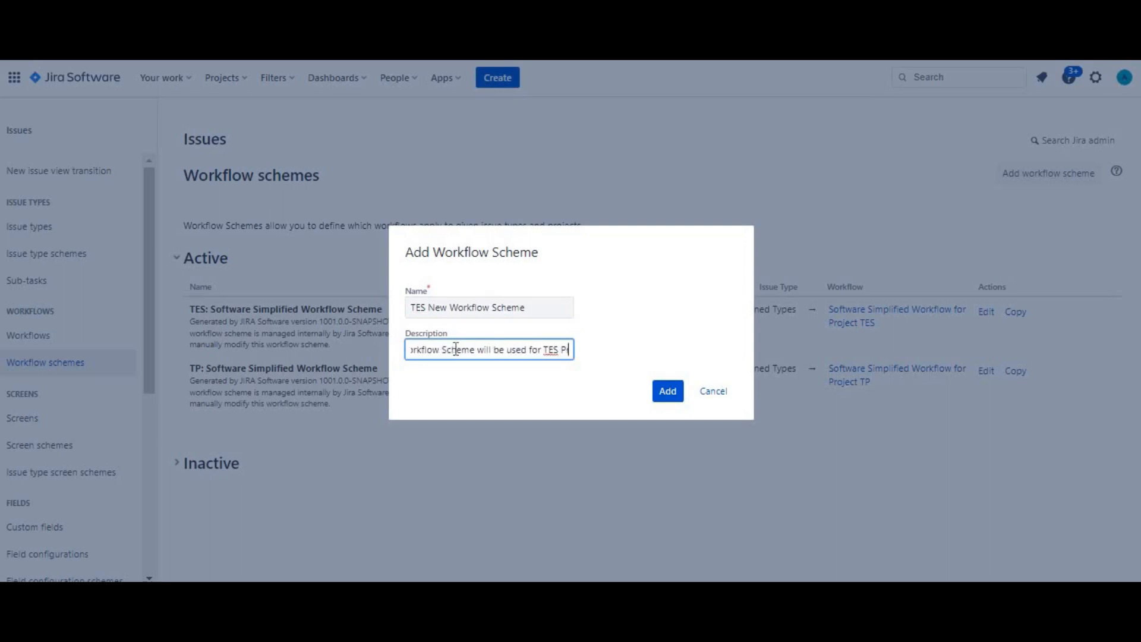
left_click(657, 390)
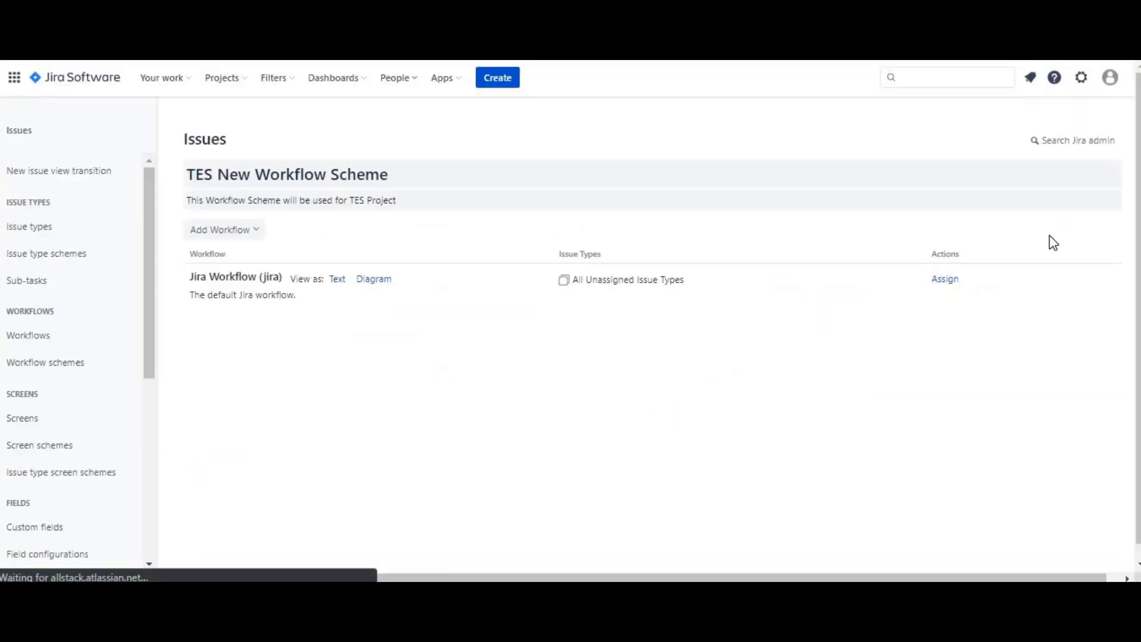
Look over the issue type assignment and the options for adding a workflow in TES New Workflow Scheme, without changing anything
left_click(945, 280)
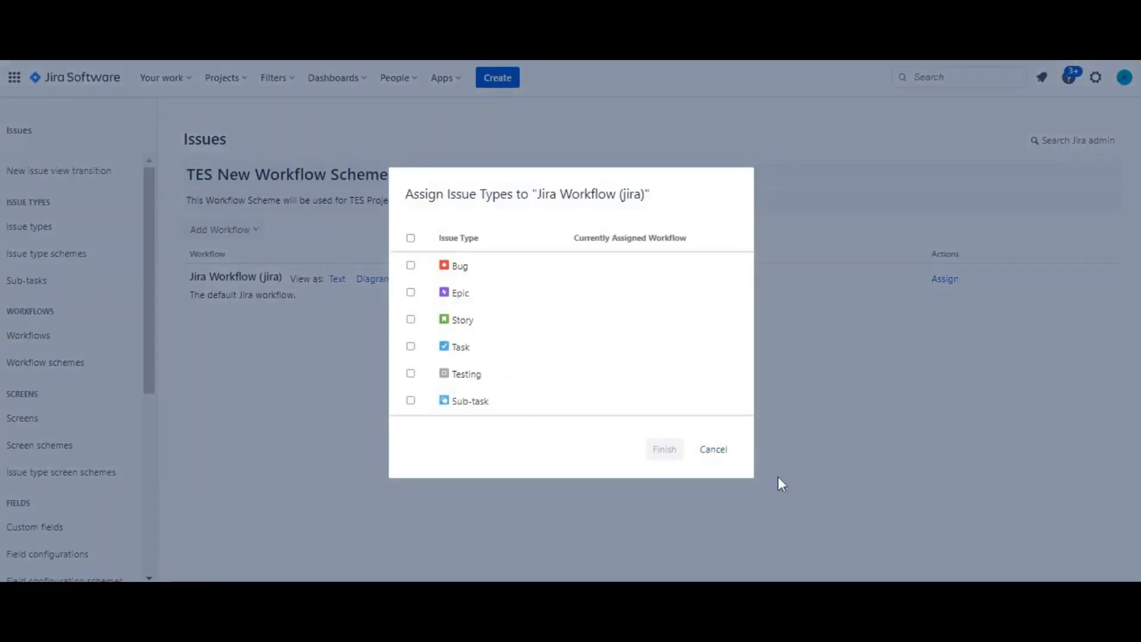
left_click(714, 450)
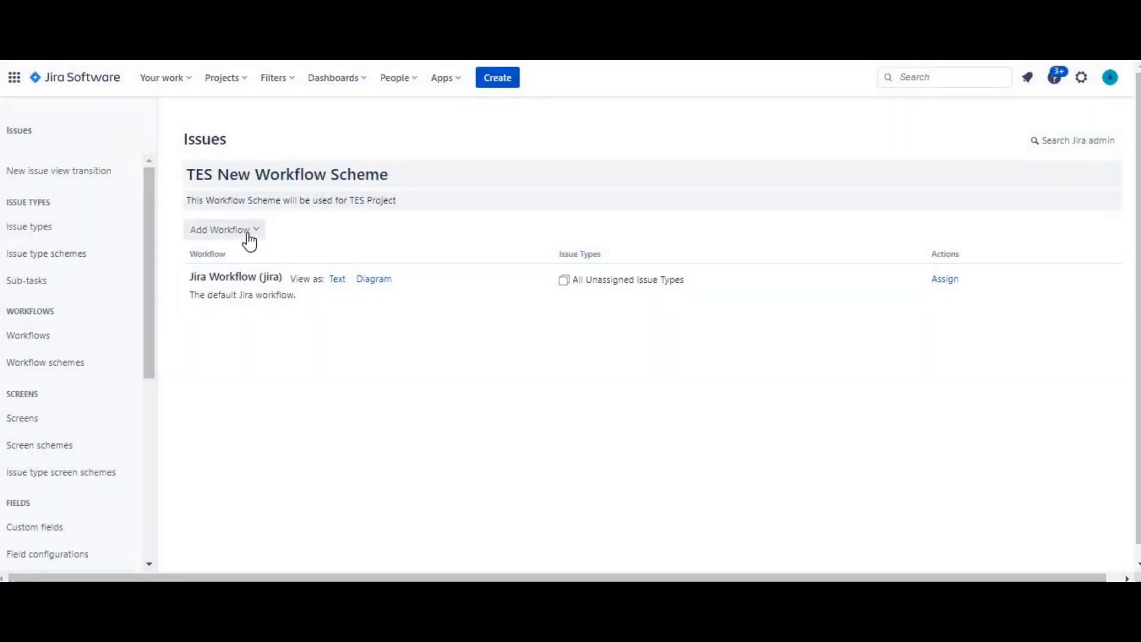
left_click(257, 236)
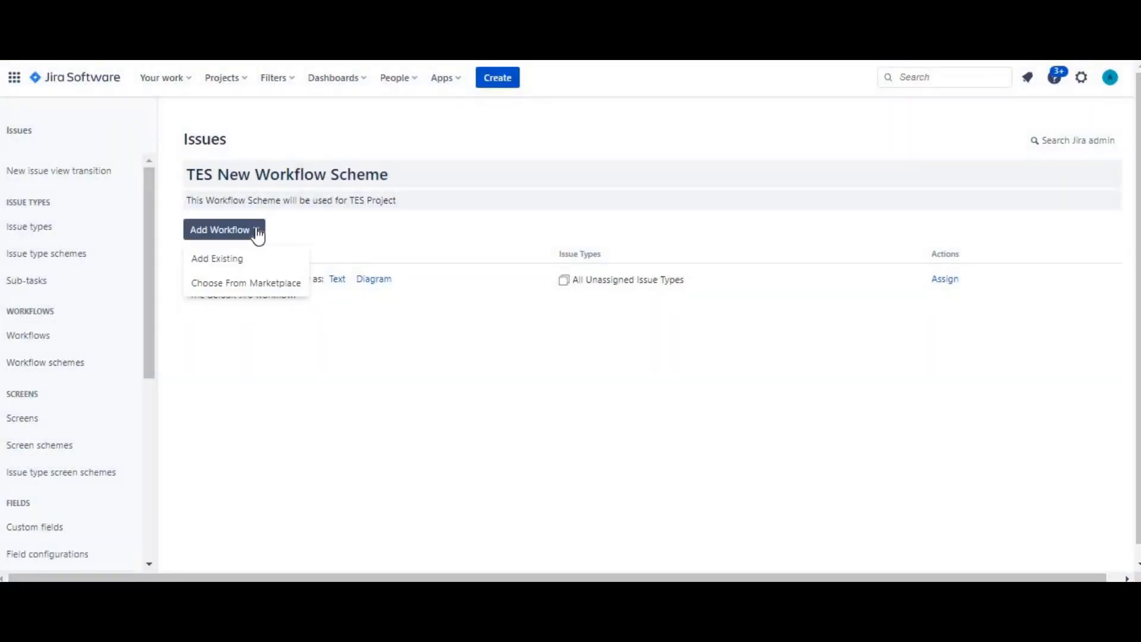
left_click(257, 236)
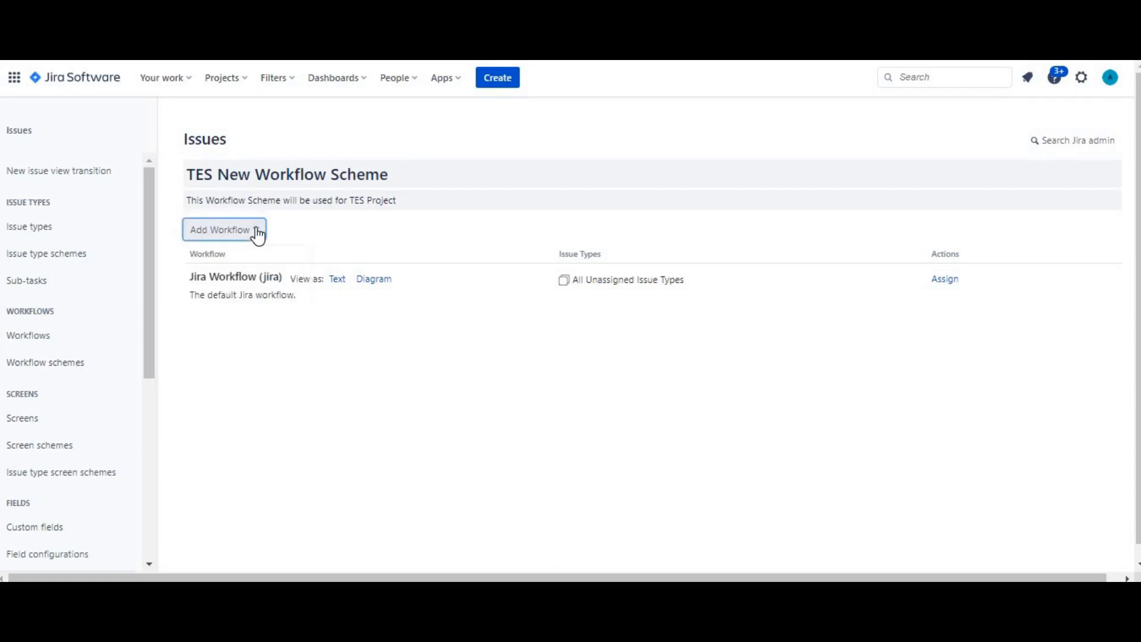
Return to the workflow schemes overview and examine the inactive schemes, including the copied TES scheme
left_click(62, 363)
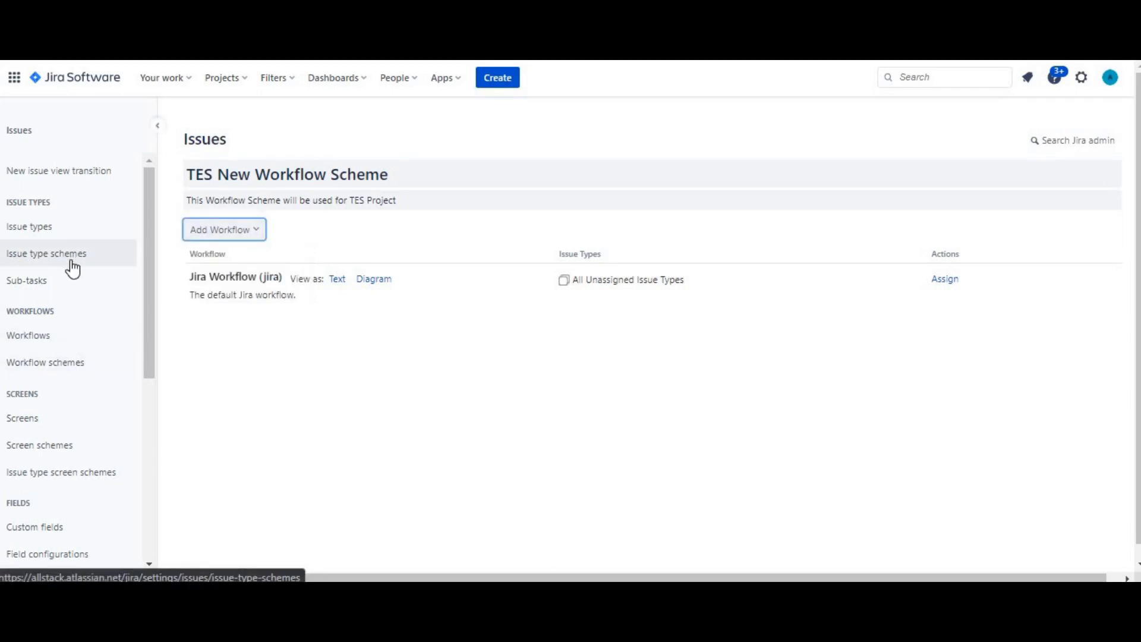
left_click(62, 367)
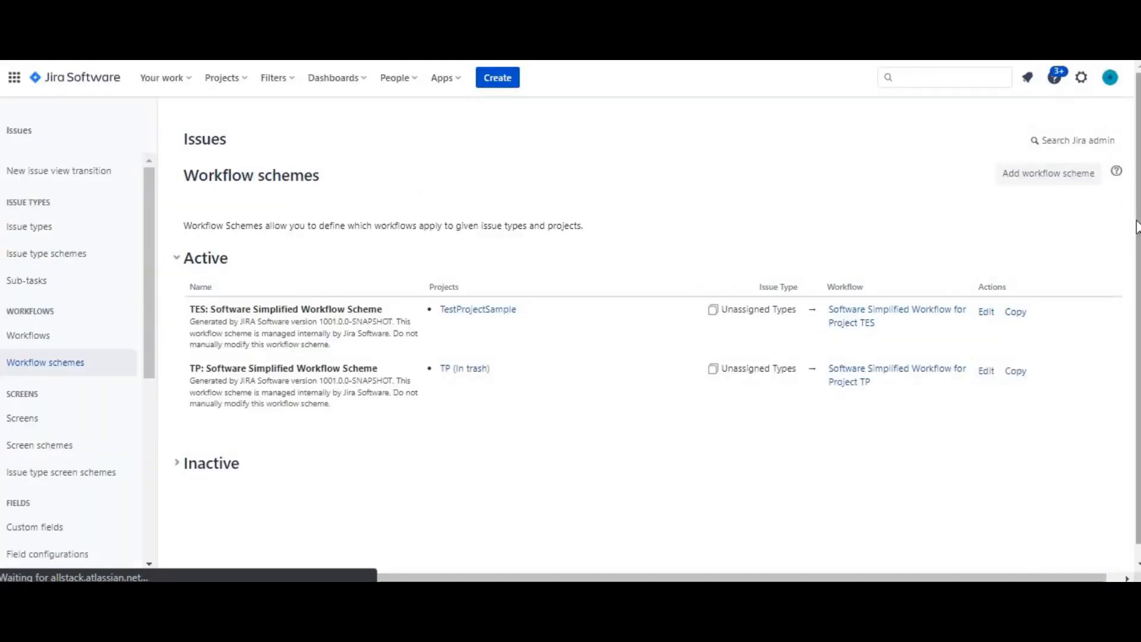
left_click_drag(1138, 222, 1138, 241)
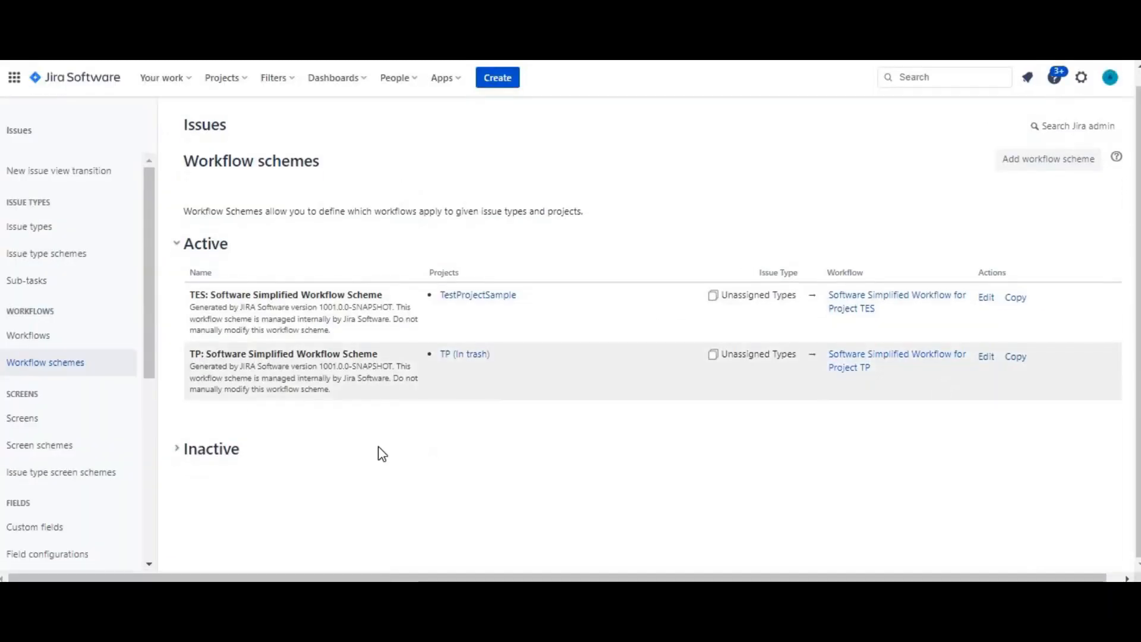
left_click(174, 453)
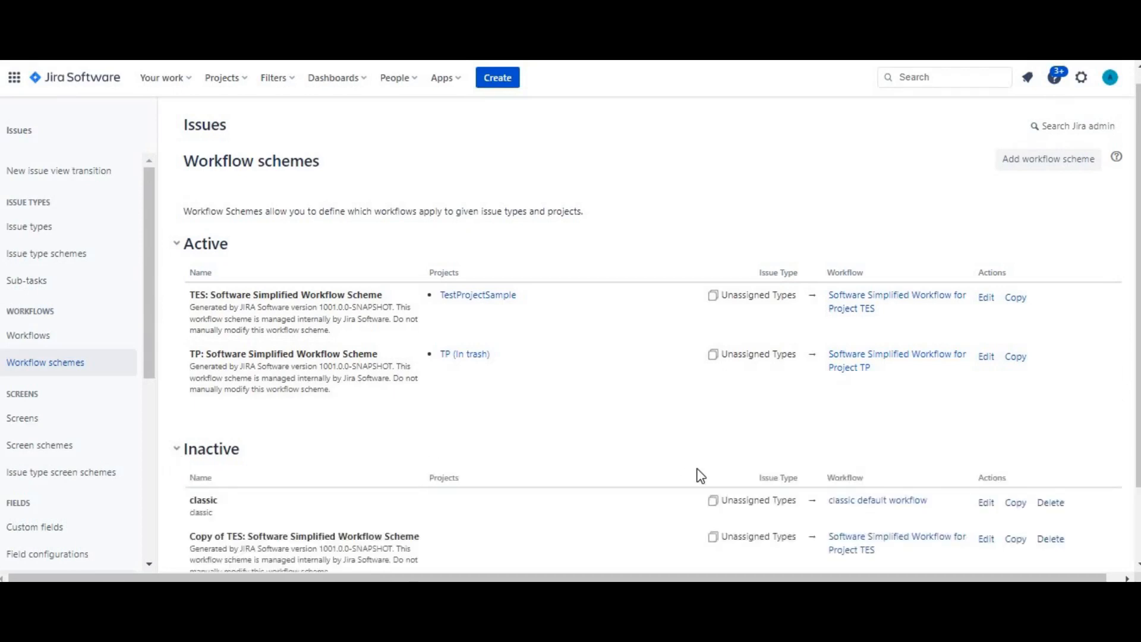
left_click_drag(419, 537, 189, 536)
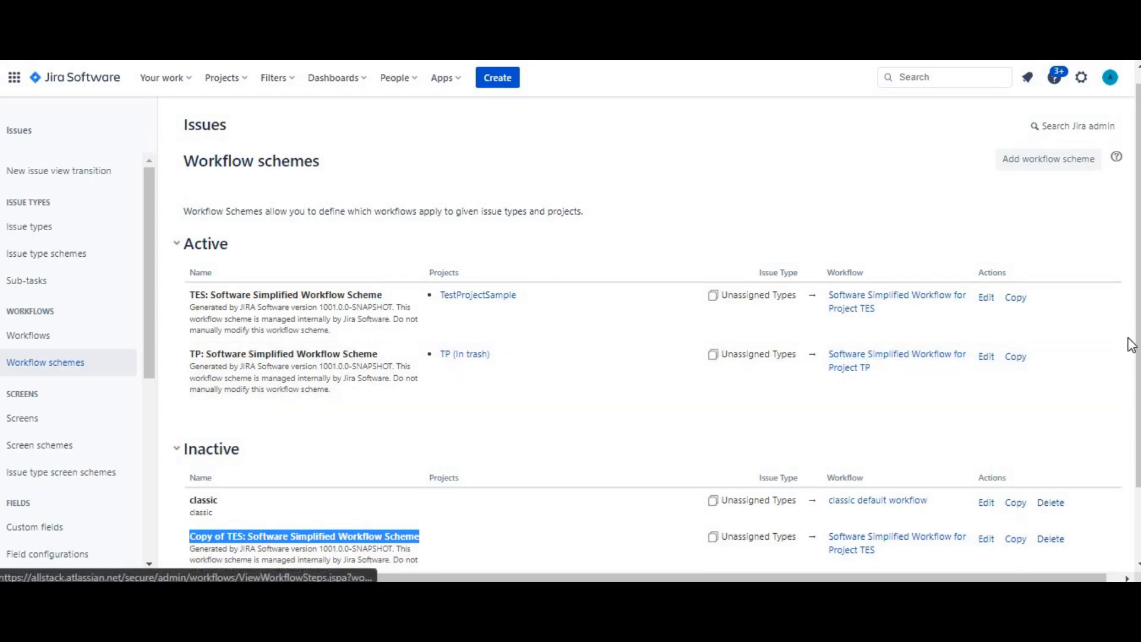
scroll(1132, 345, "down", 2)
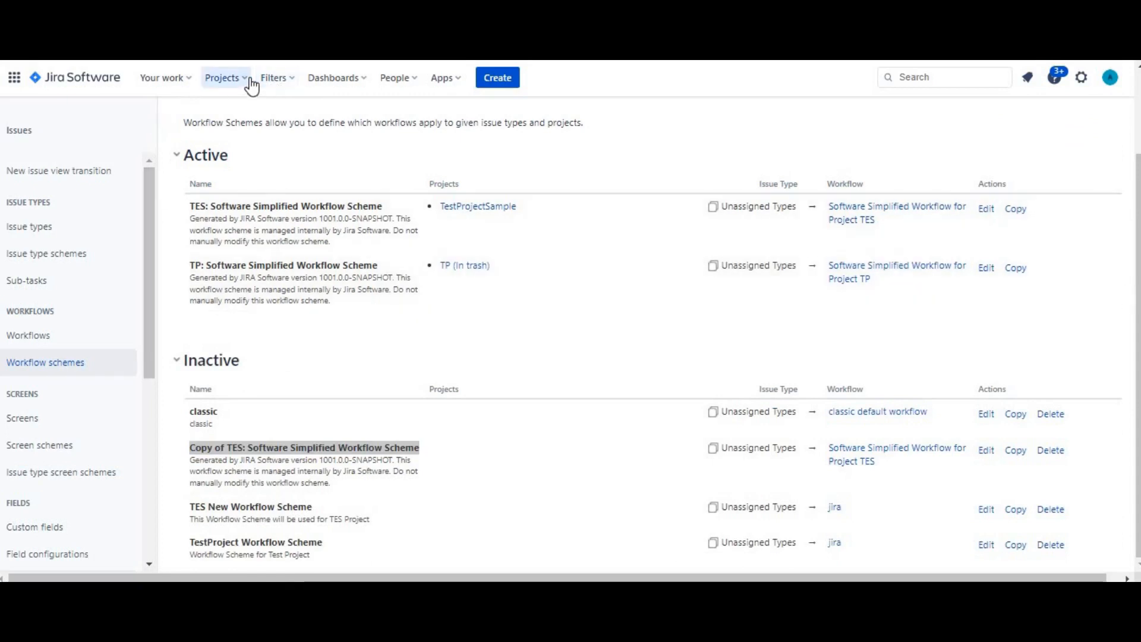
Open the workflow settings of the TestProjectSample project
left_click(225, 79)
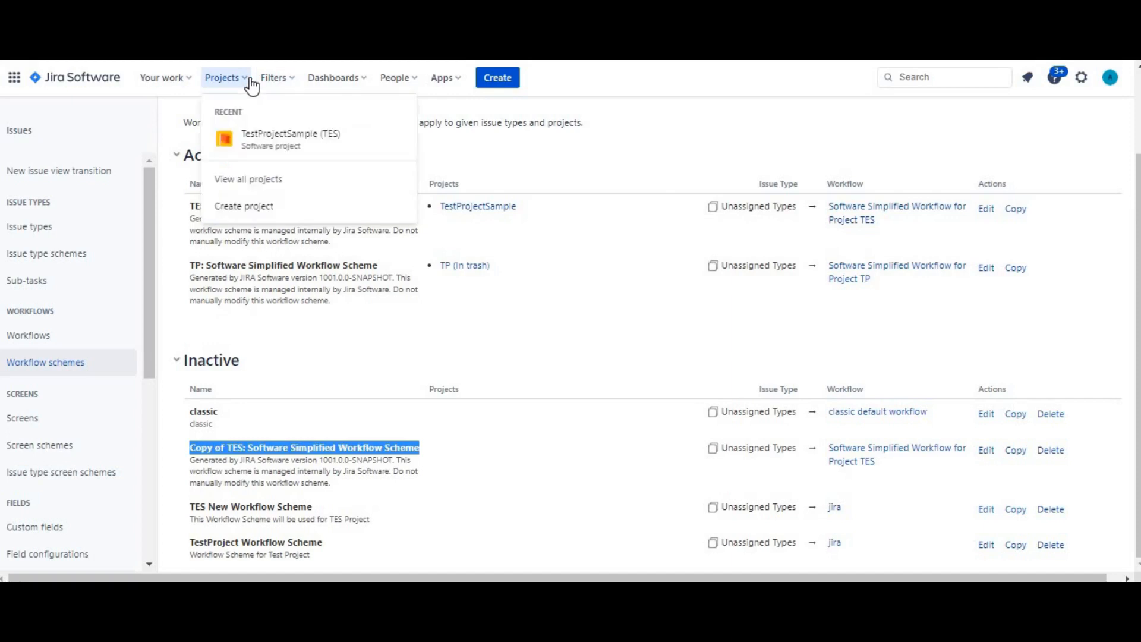
left_click(271, 140)
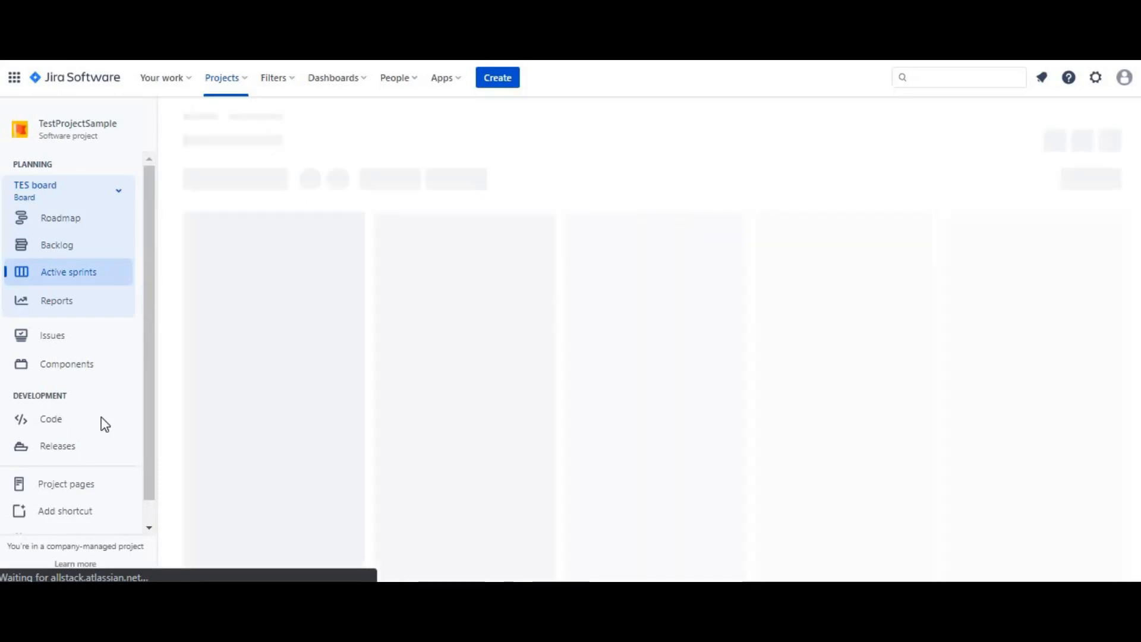
left_click_drag(147, 453, 147, 469)
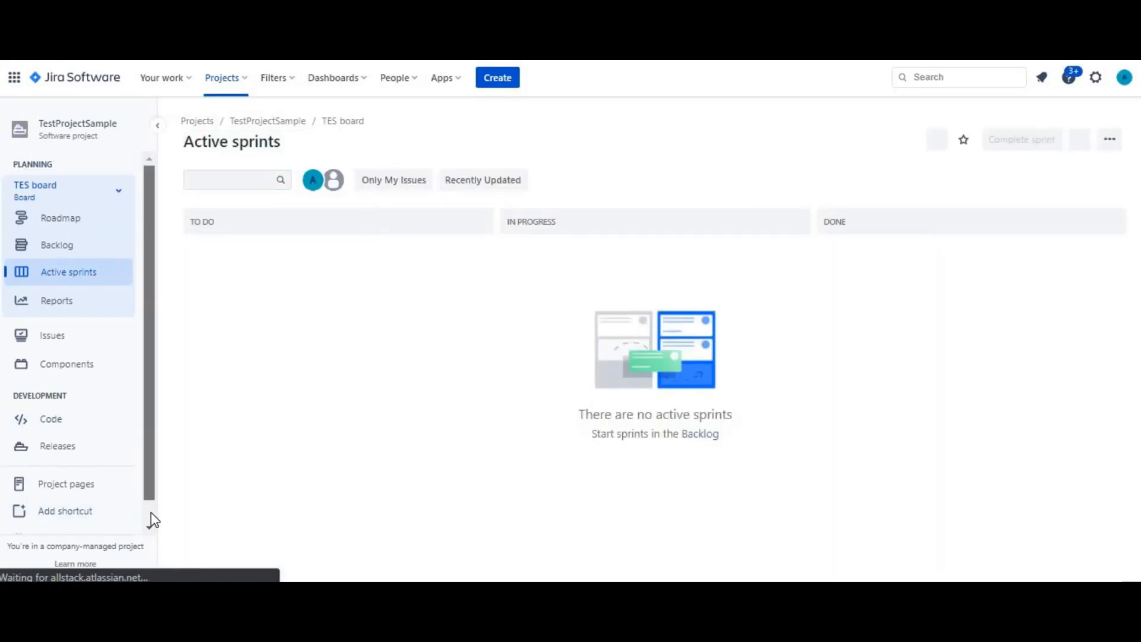
scroll(148, 518, "down", 1)
left_click(83, 520)
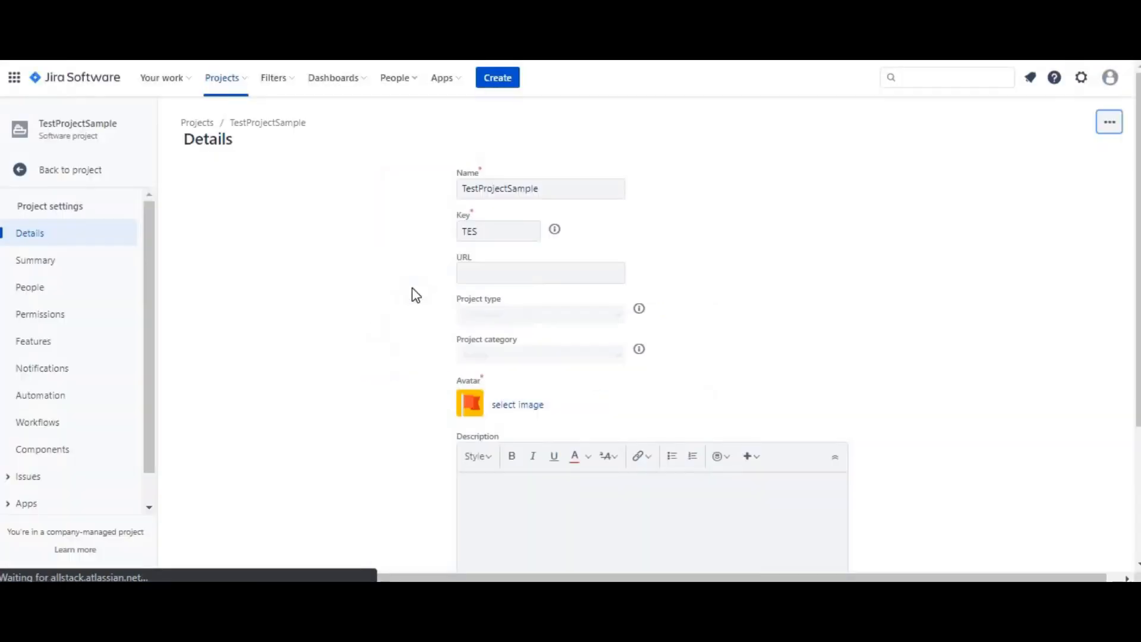
left_click(36, 424)
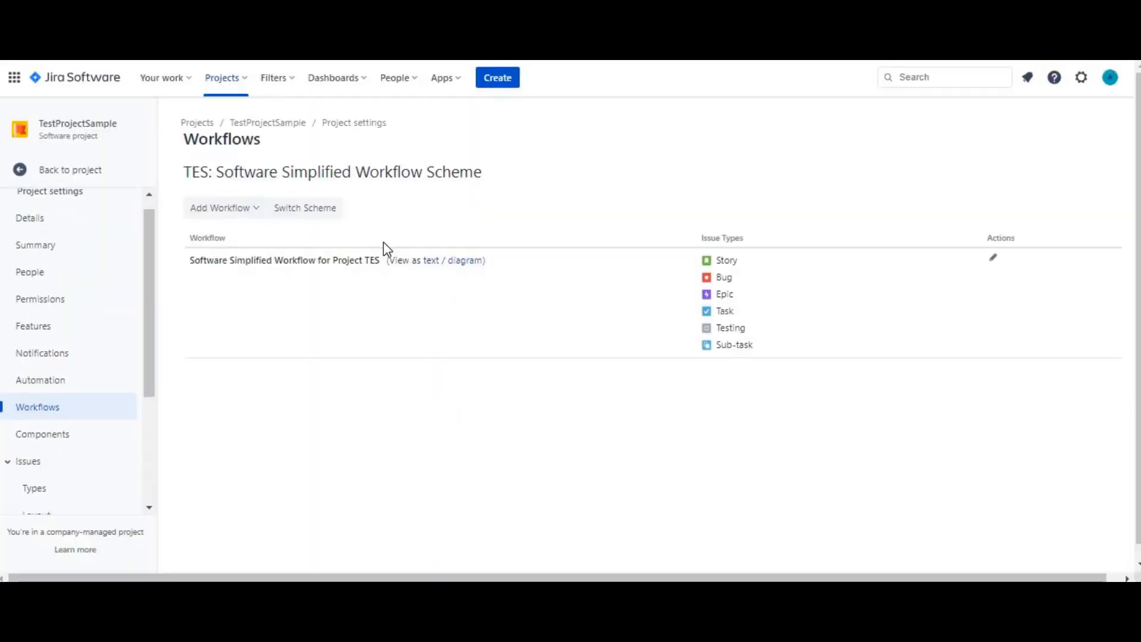
Switch the project's workflow scheme to TES New Workflow Scheme and proceed to the status mapping
left_click(327, 211)
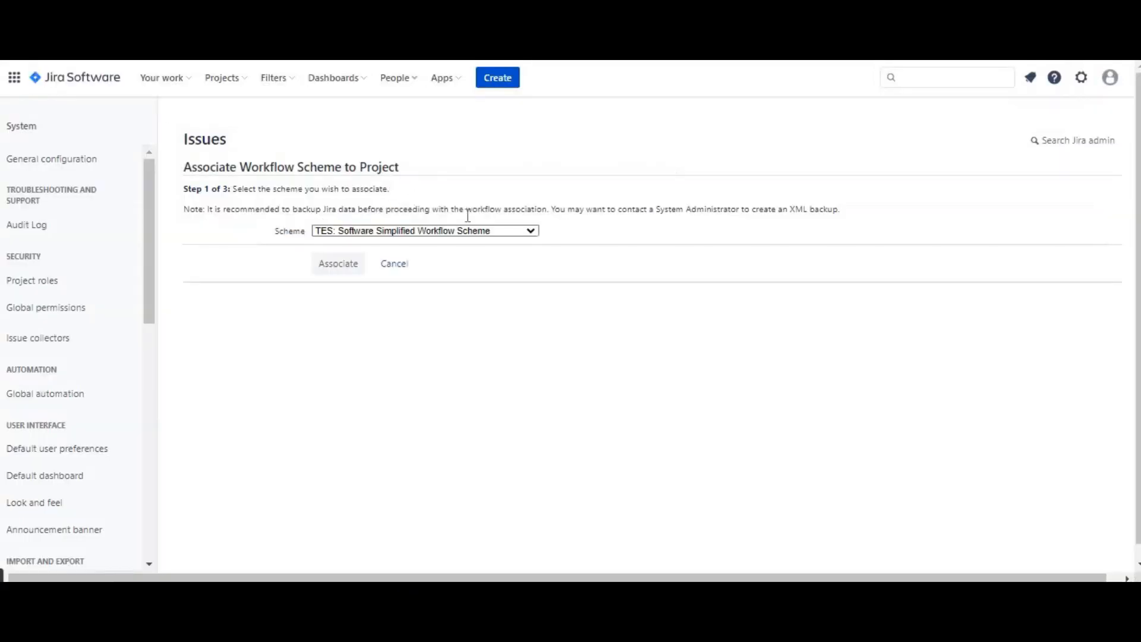
left_click(489, 232)
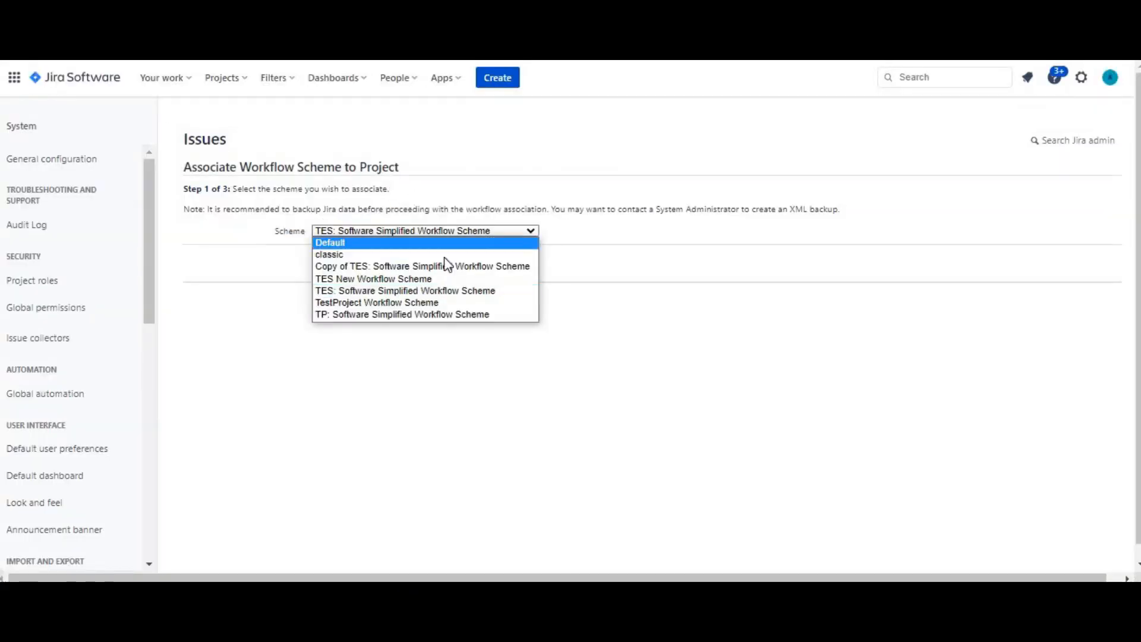
left_click(433, 278)
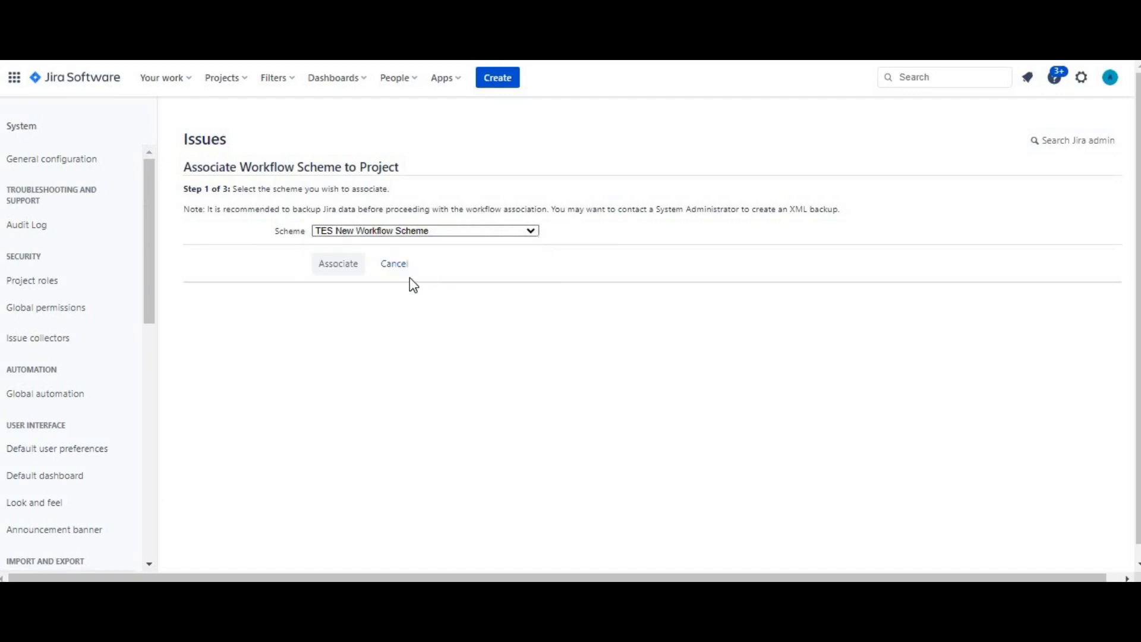
left_click(339, 264)
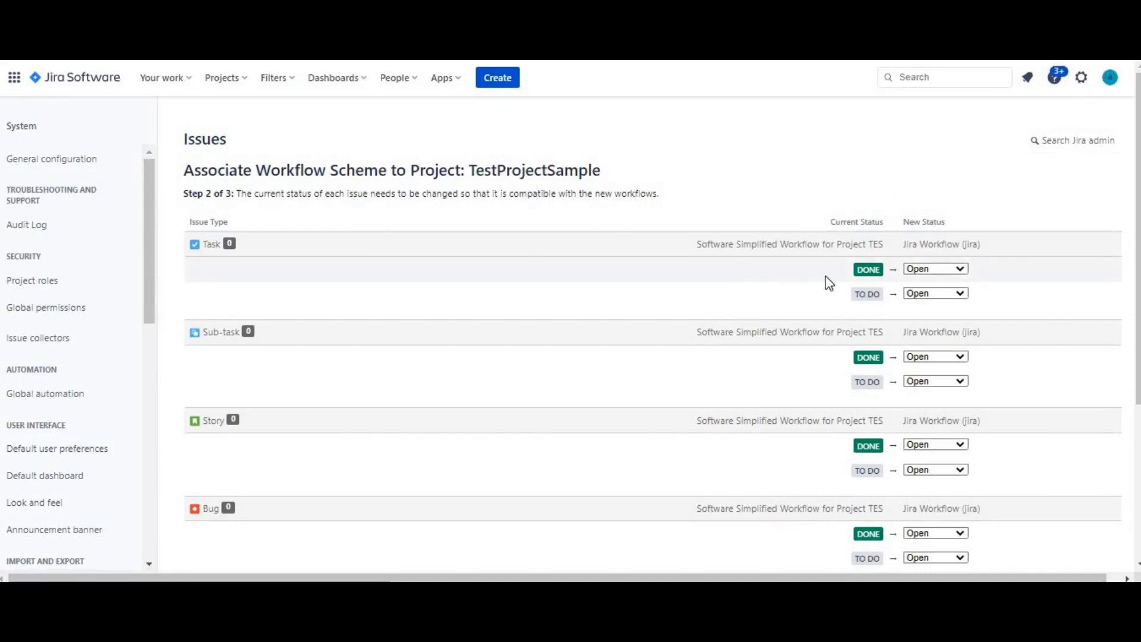
For the Task and Sub-task issue types, map the Done status to Closed and keep To Do mapped to Open
left_click(952, 270)
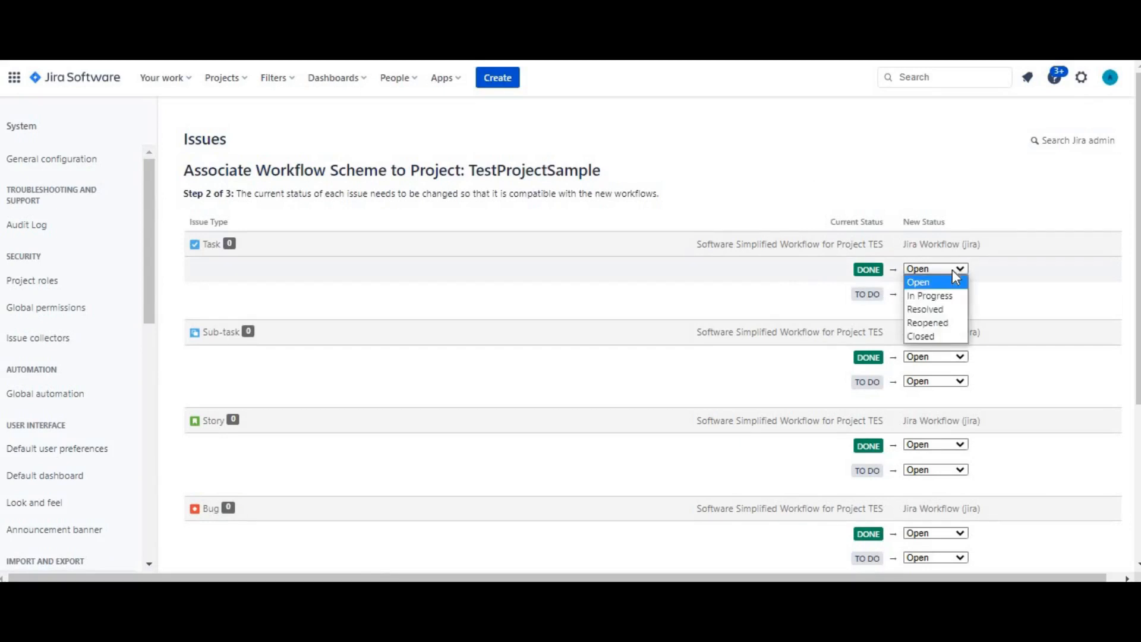
left_click(938, 337)
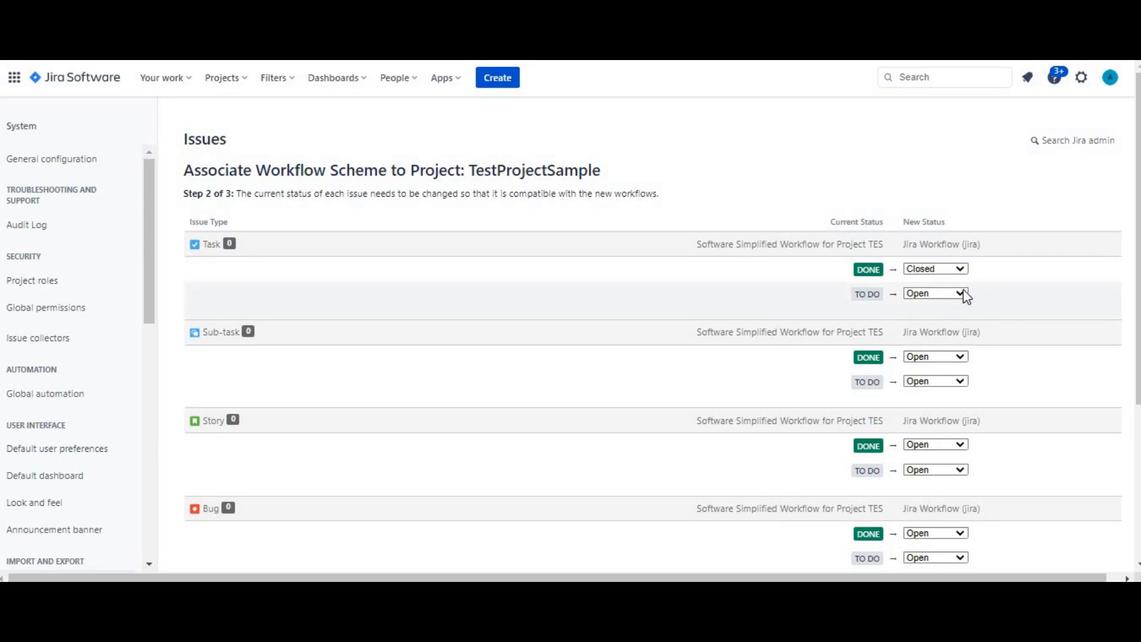
left_click(962, 294)
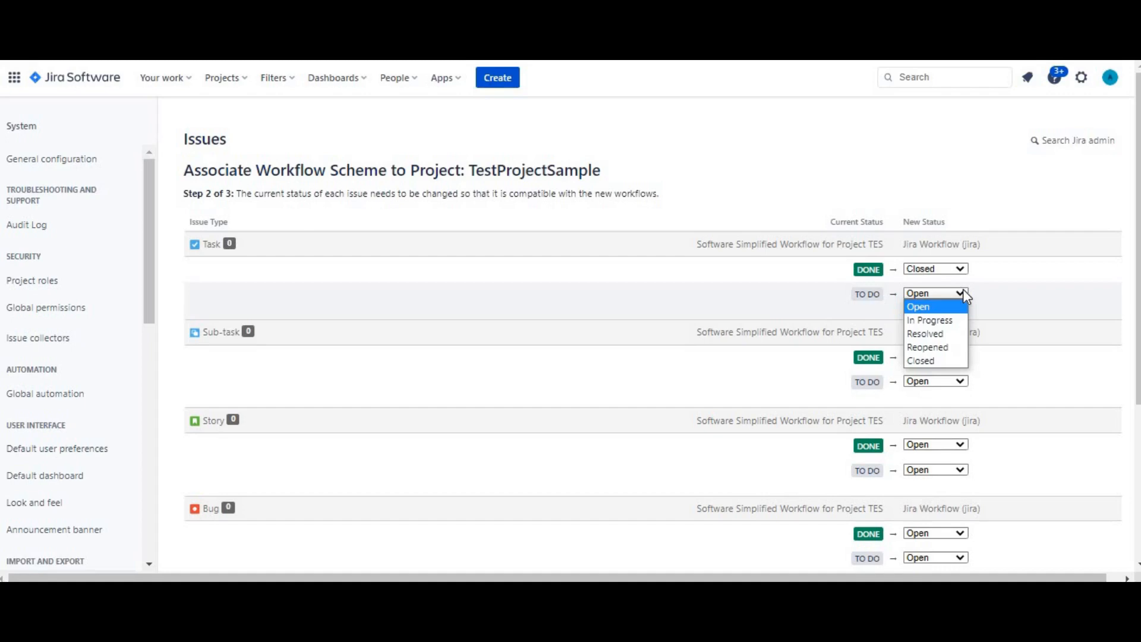
left_click(957, 306)
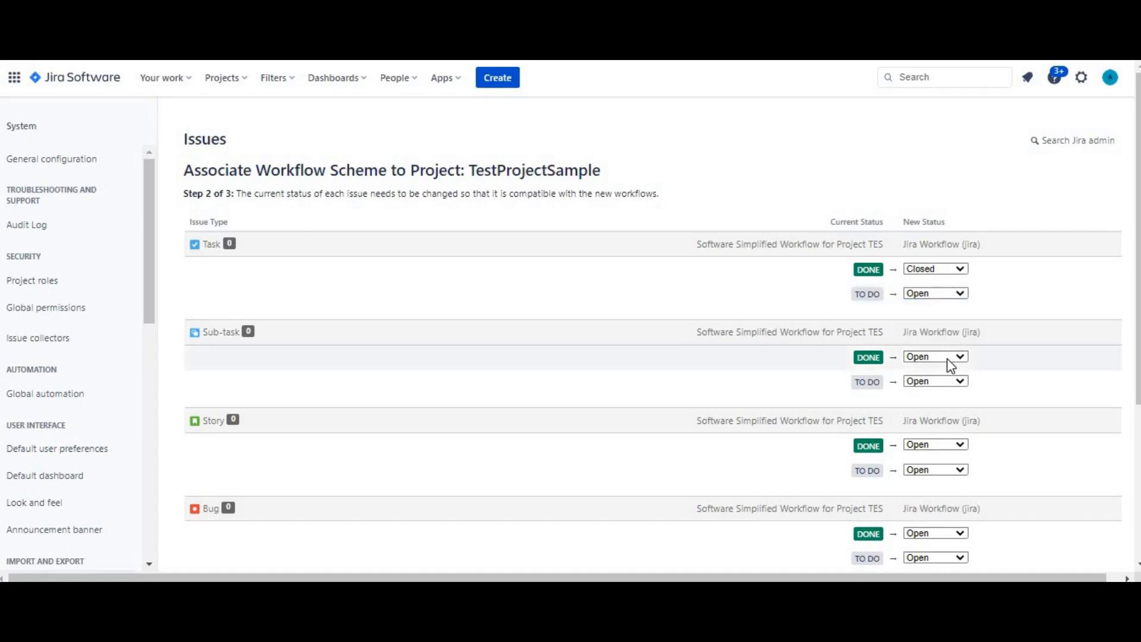
left_click(946, 357)
left_click(937, 424)
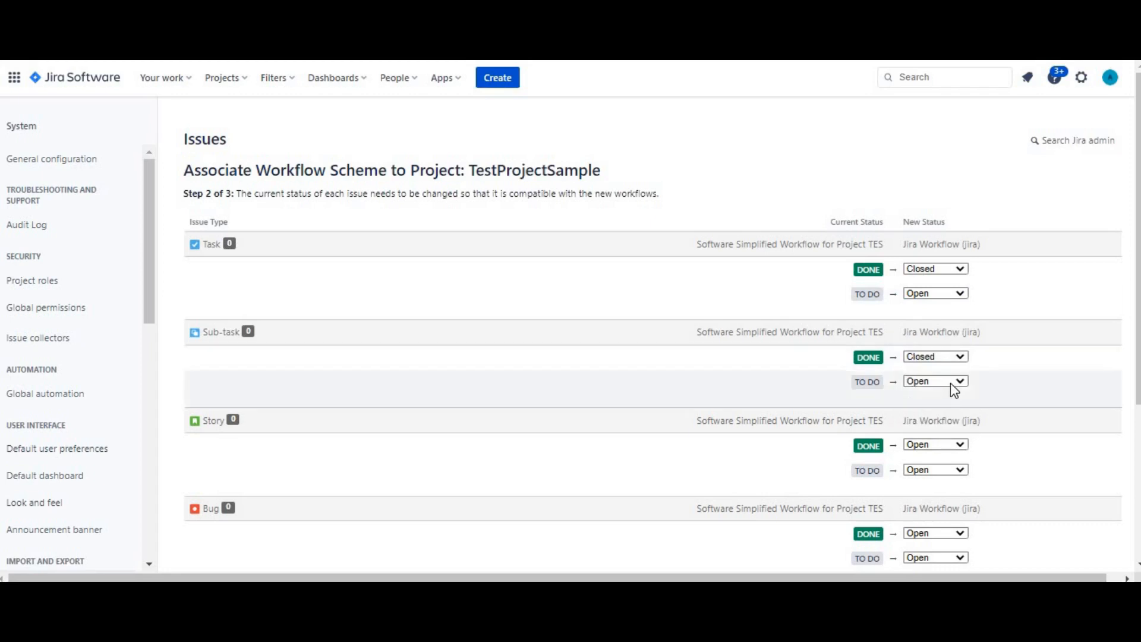
left_click(950, 382)
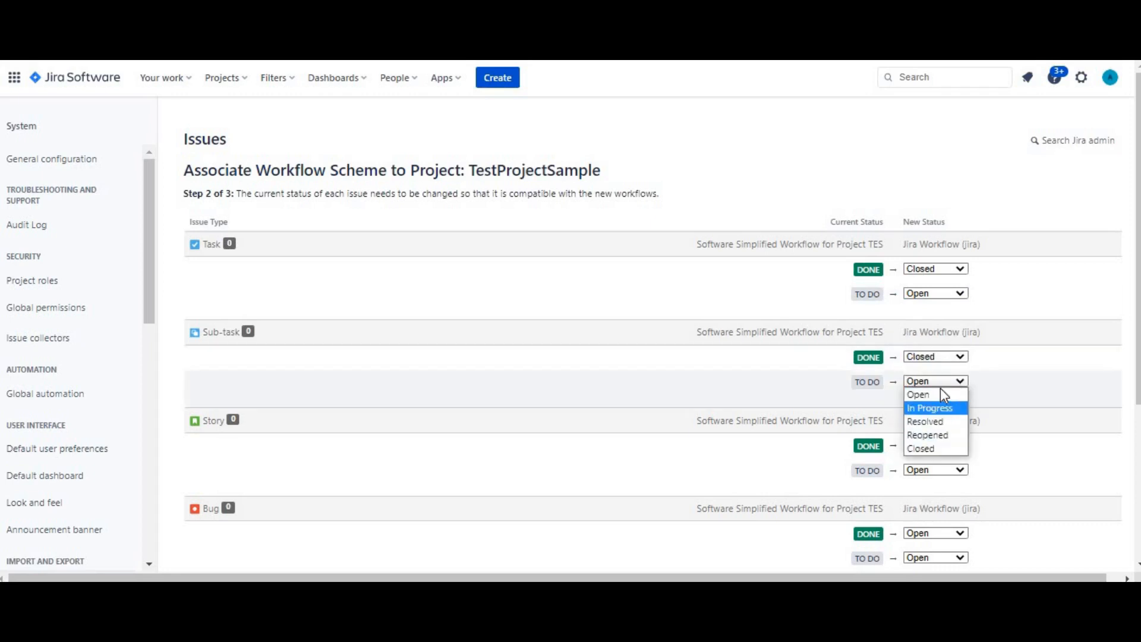
left_click(940, 391)
Map the Done status to Closed for the Story and Bug issue types
left_click(942, 444)
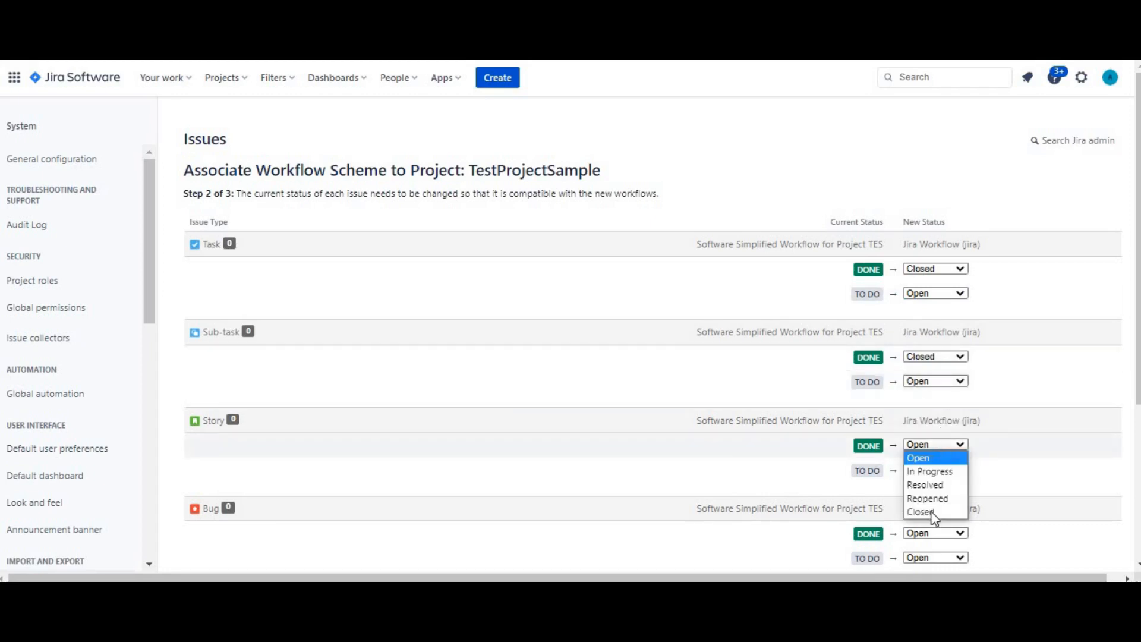
left_click(932, 512)
left_click(932, 536)
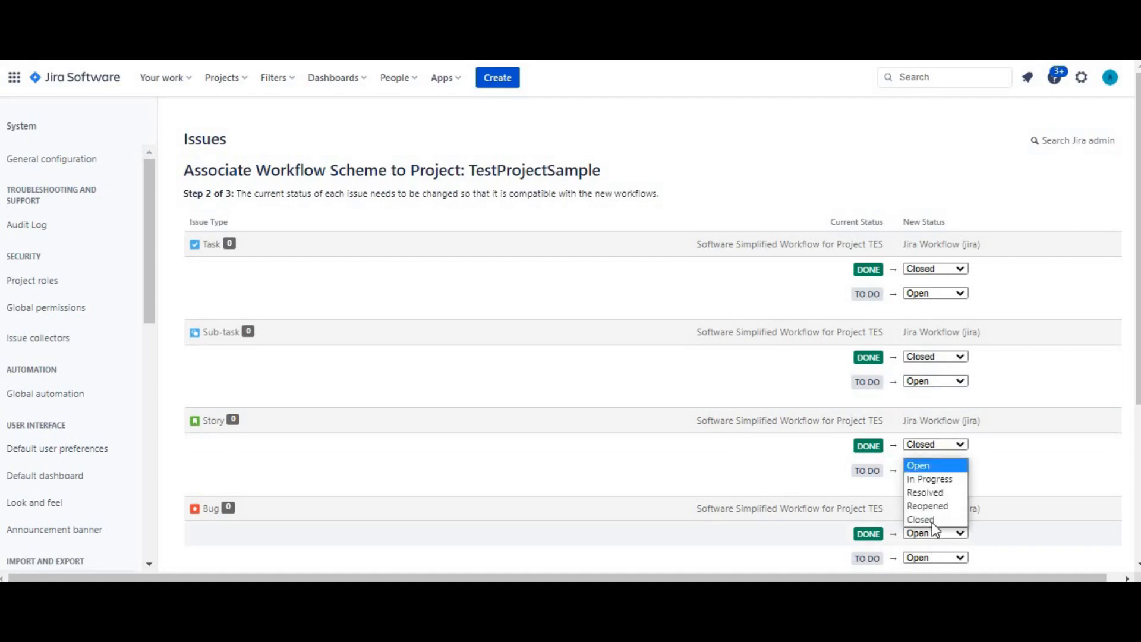
left_click(932, 517)
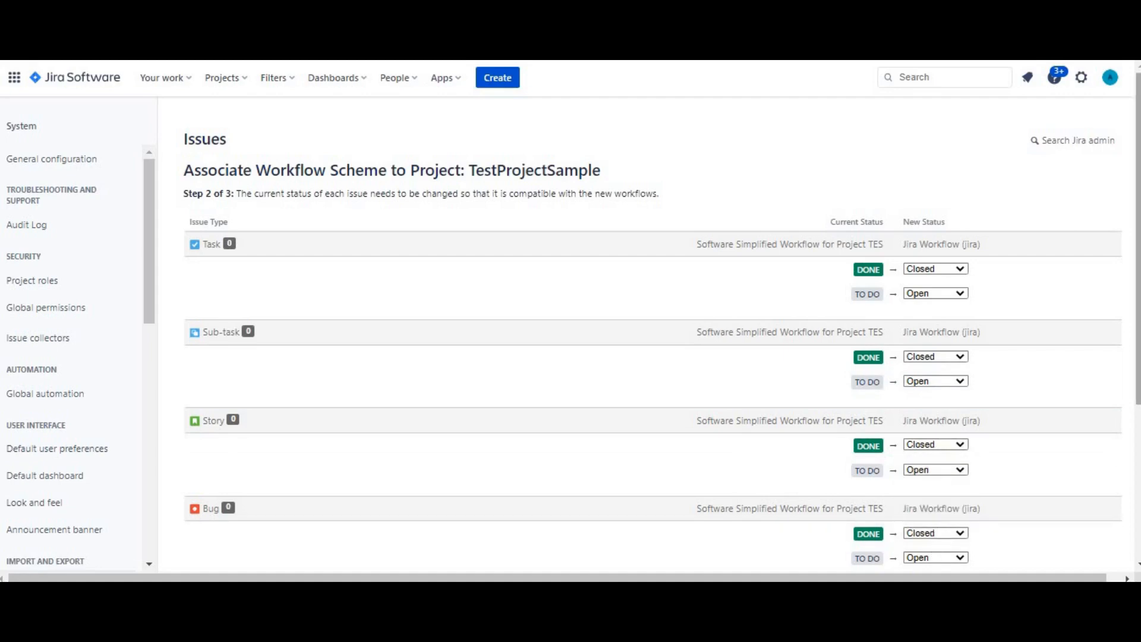
Map the Done status to Closed for the Epic and Testing issue types, and complete and acknowledge the workflow scheme association
scroll(1113, 547, "down", 4)
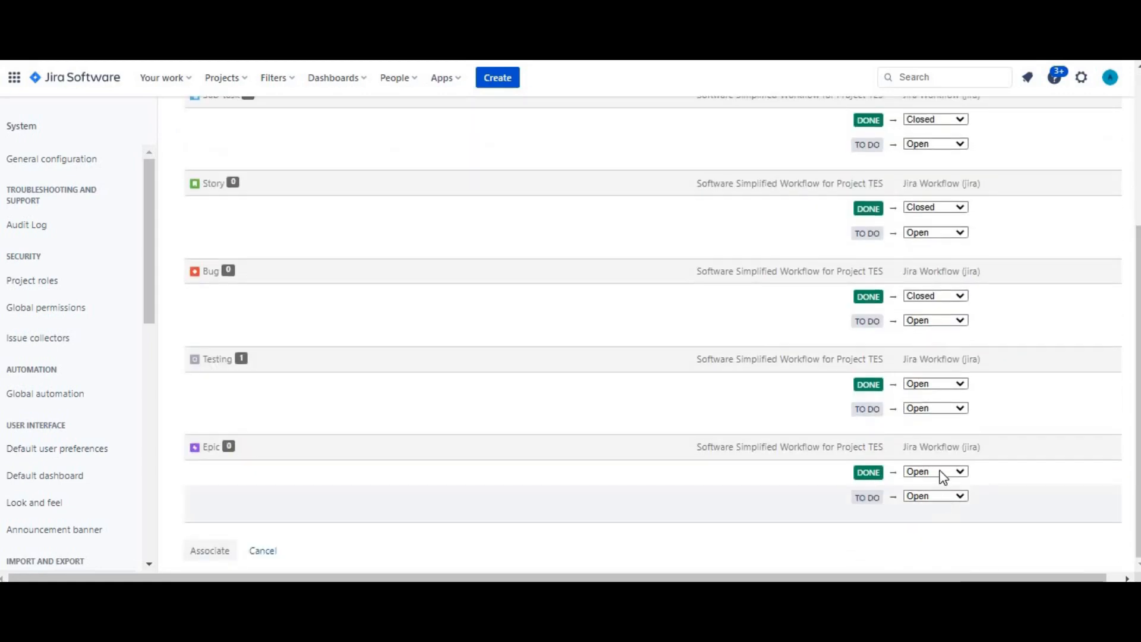
left_click(941, 473)
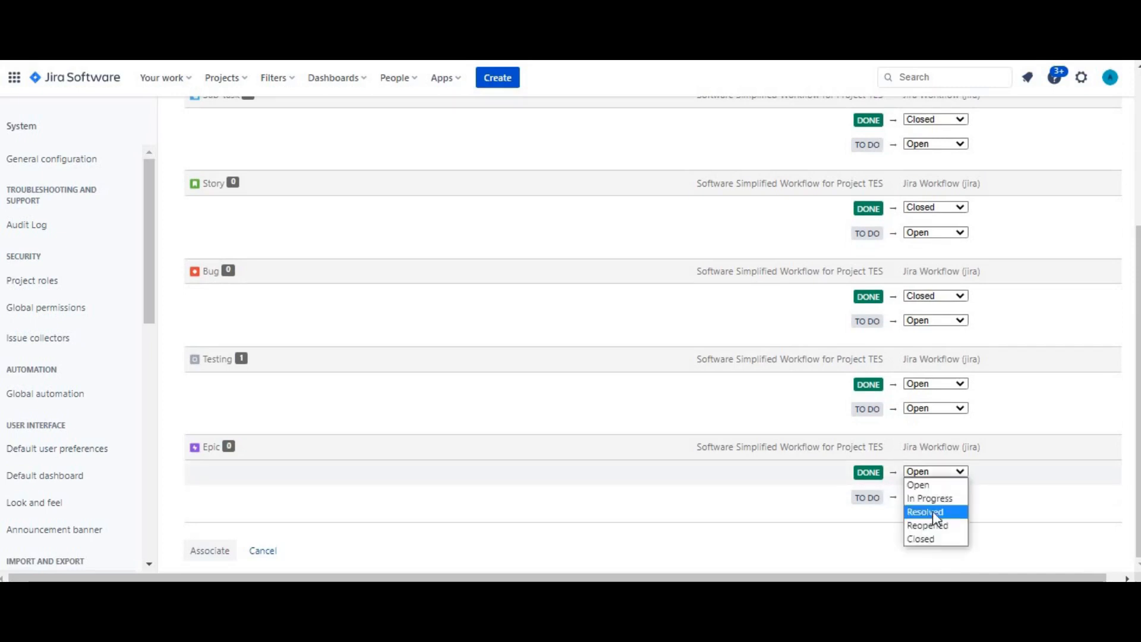
left_click(932, 538)
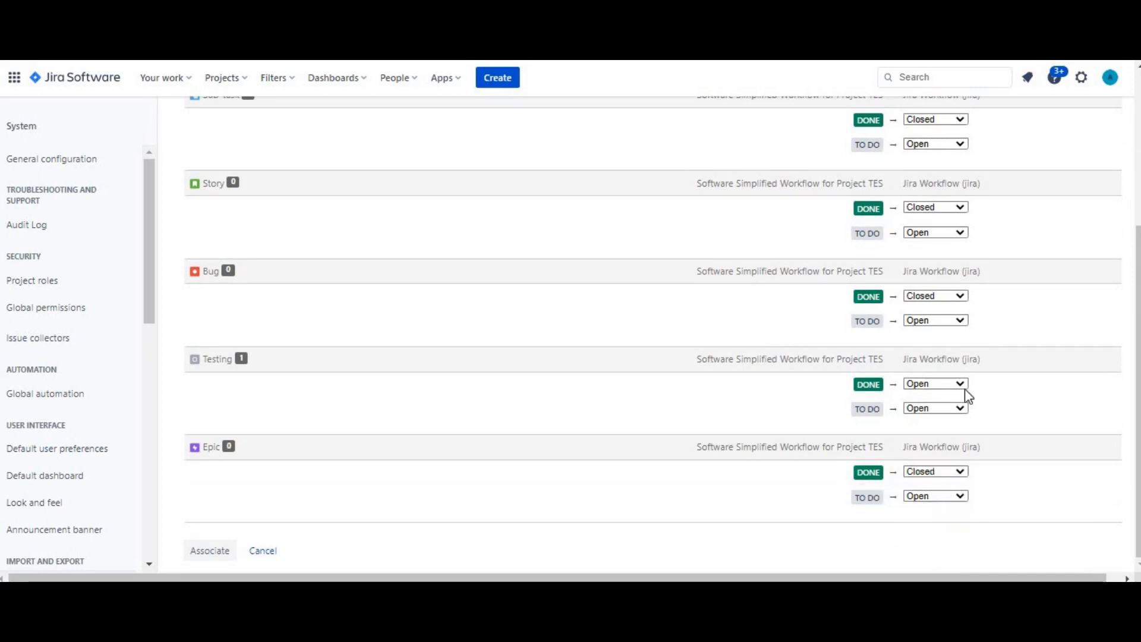
left_click(961, 392)
left_click(934, 446)
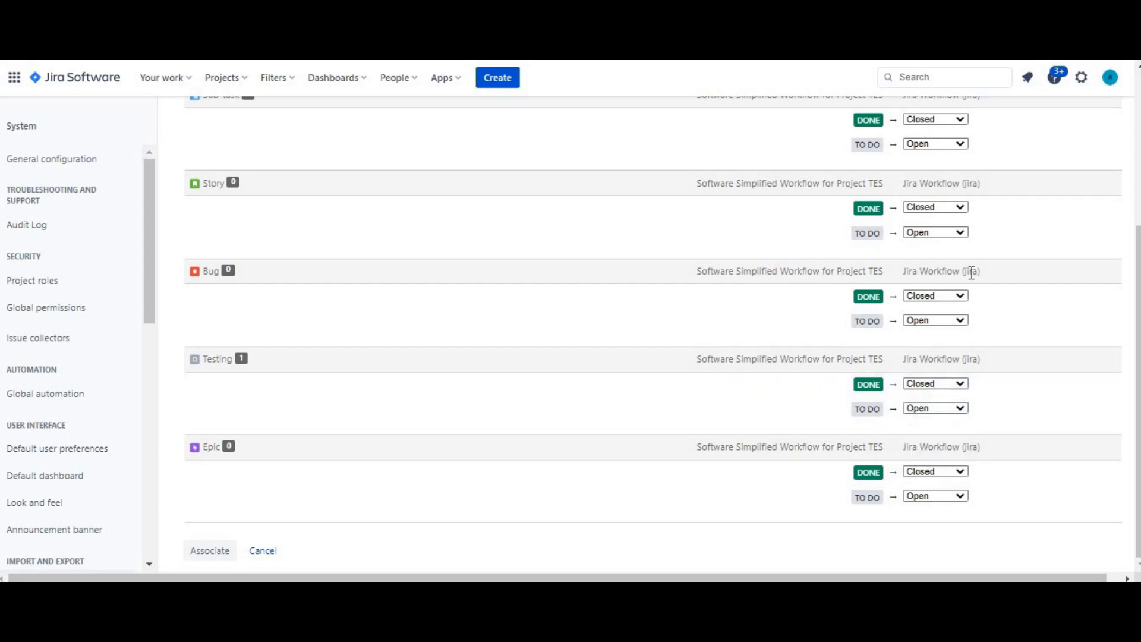
left_click(212, 552)
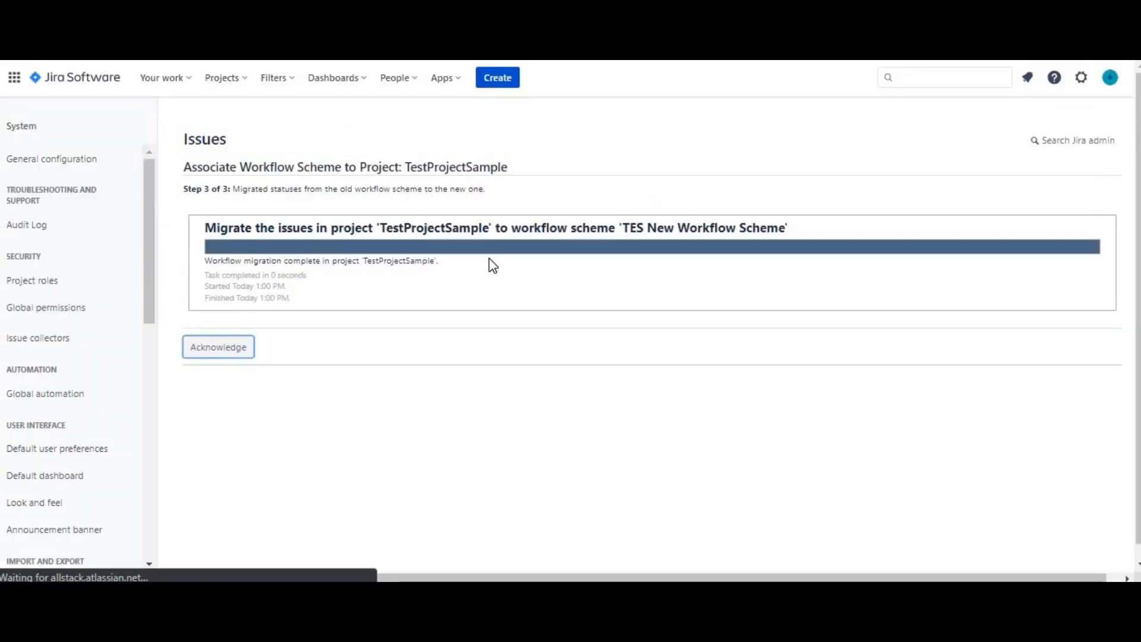
left_click(215, 359)
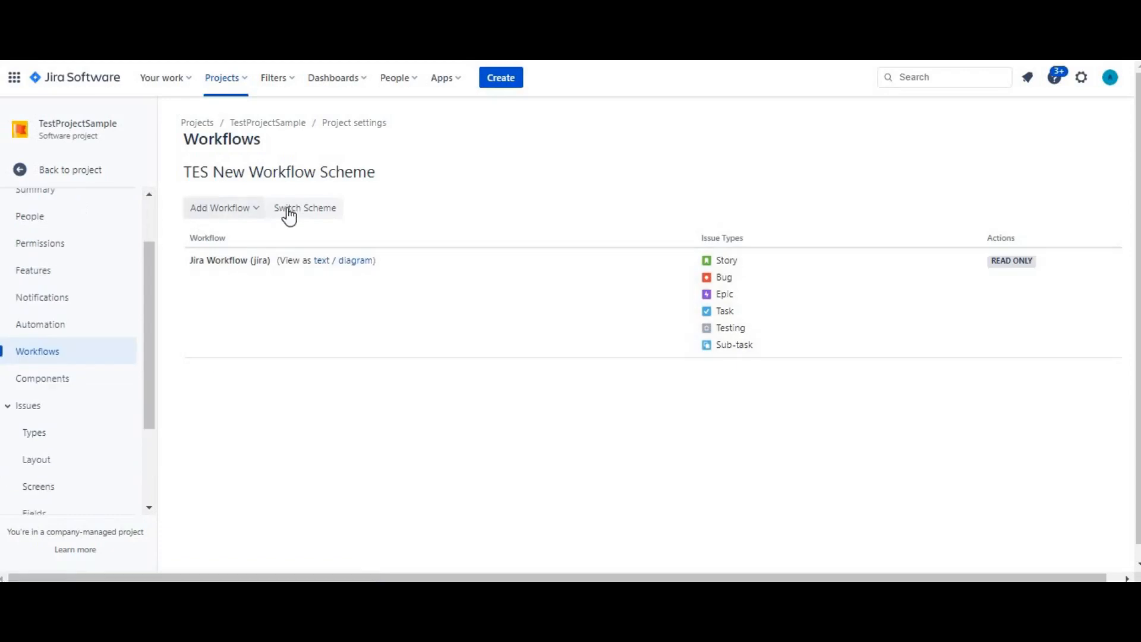
Review the project's workflow scheme name, the options for adding a workflow and the assigned issue types, without changing anything
left_click(58, 357)
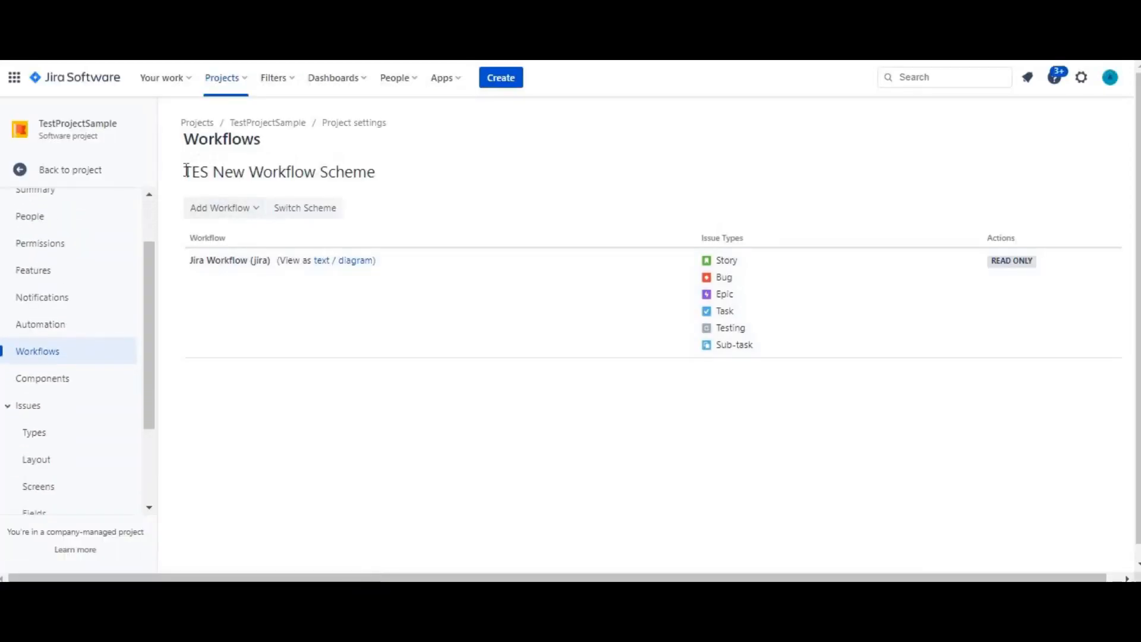
left_click_drag(186, 171, 431, 160)
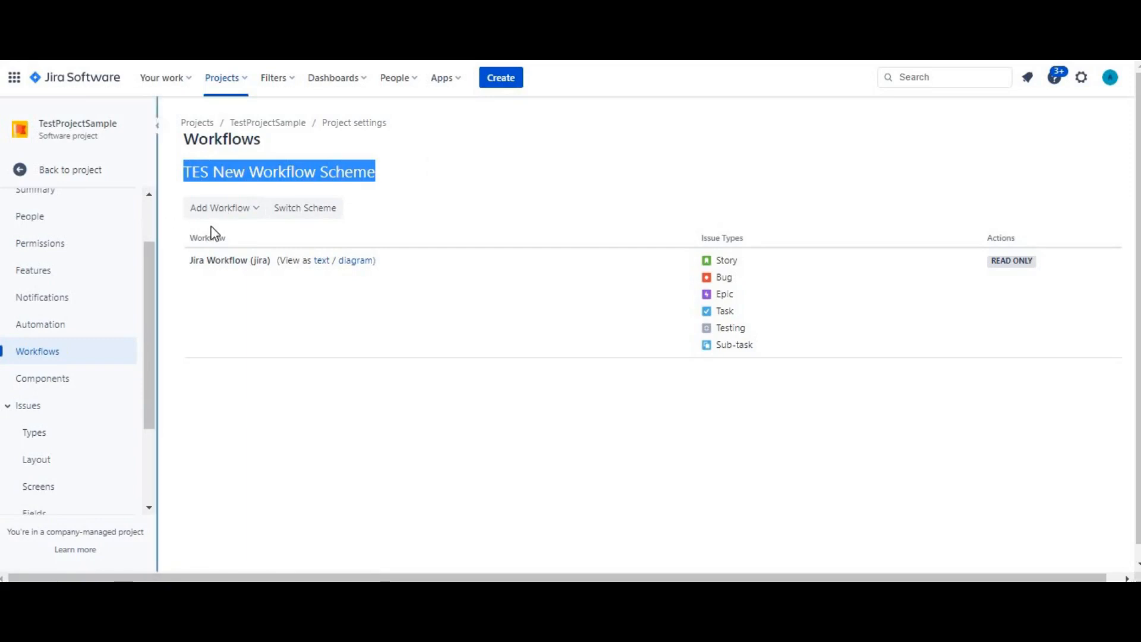
left_click(253, 212)
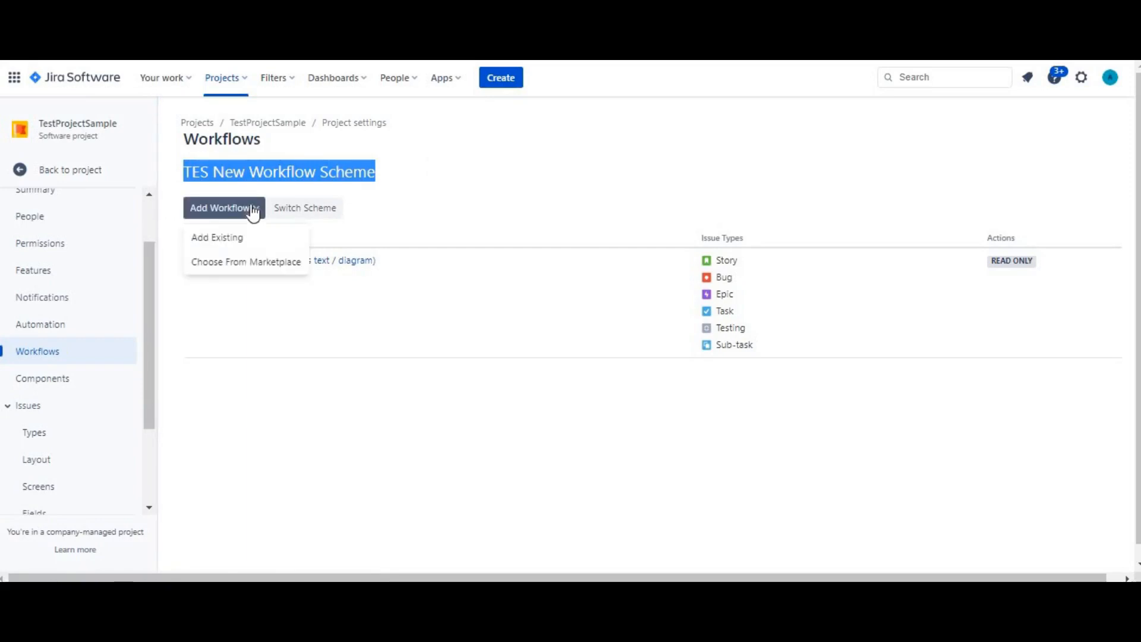
left_click_drag(679, 258, 762, 347)
left_click(743, 413)
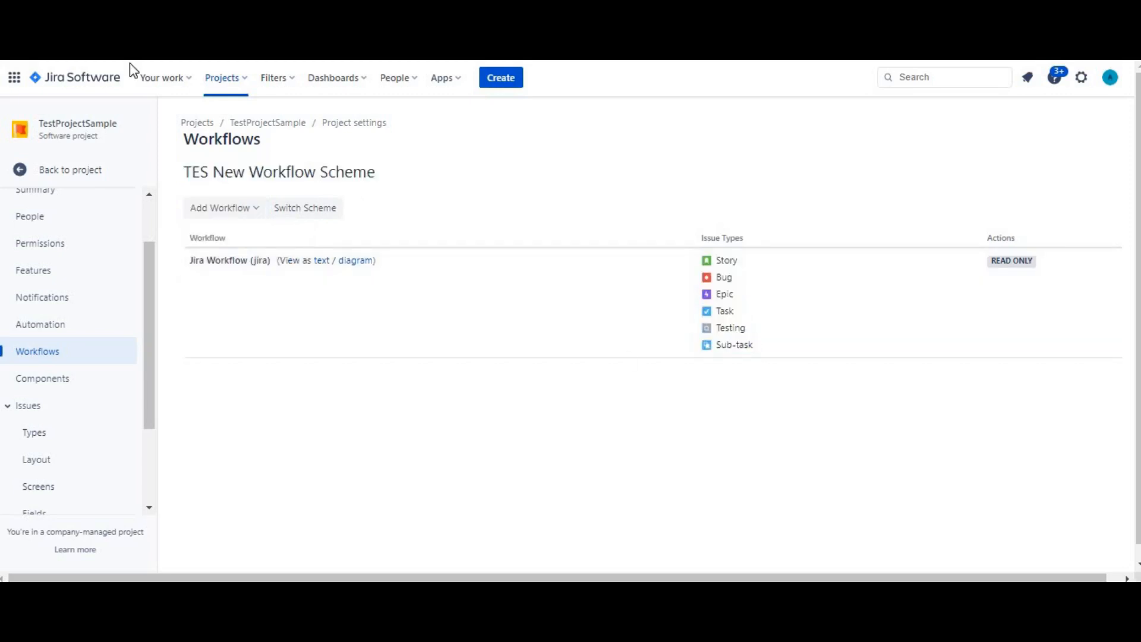